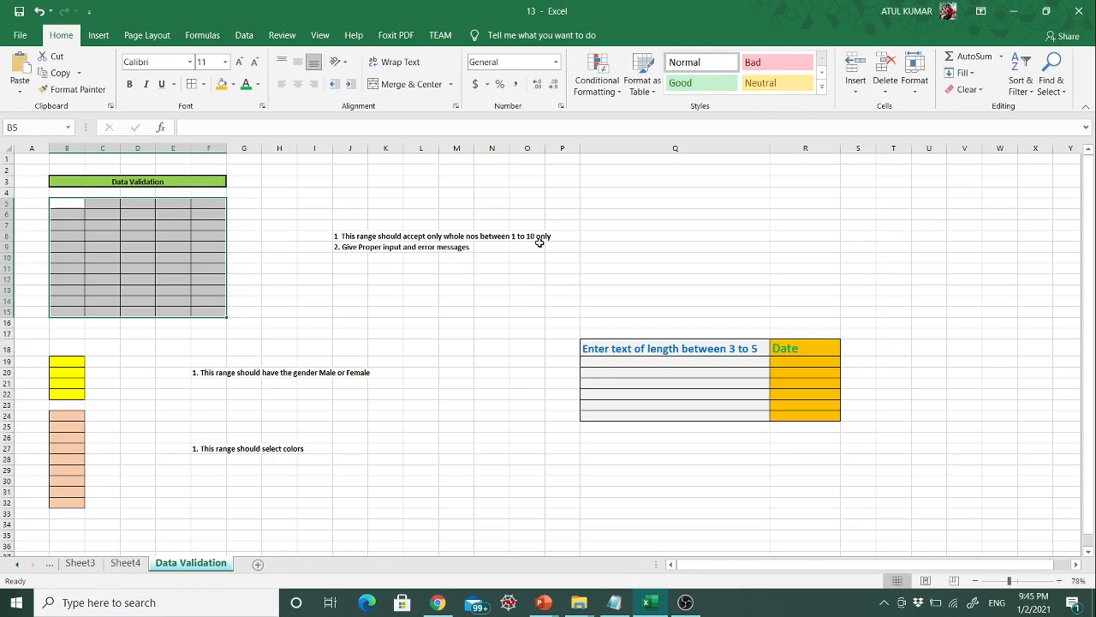
Enter 10 in cell C8 and 11 in cell C9 to test the range without a validation rule
left_click(108, 234)
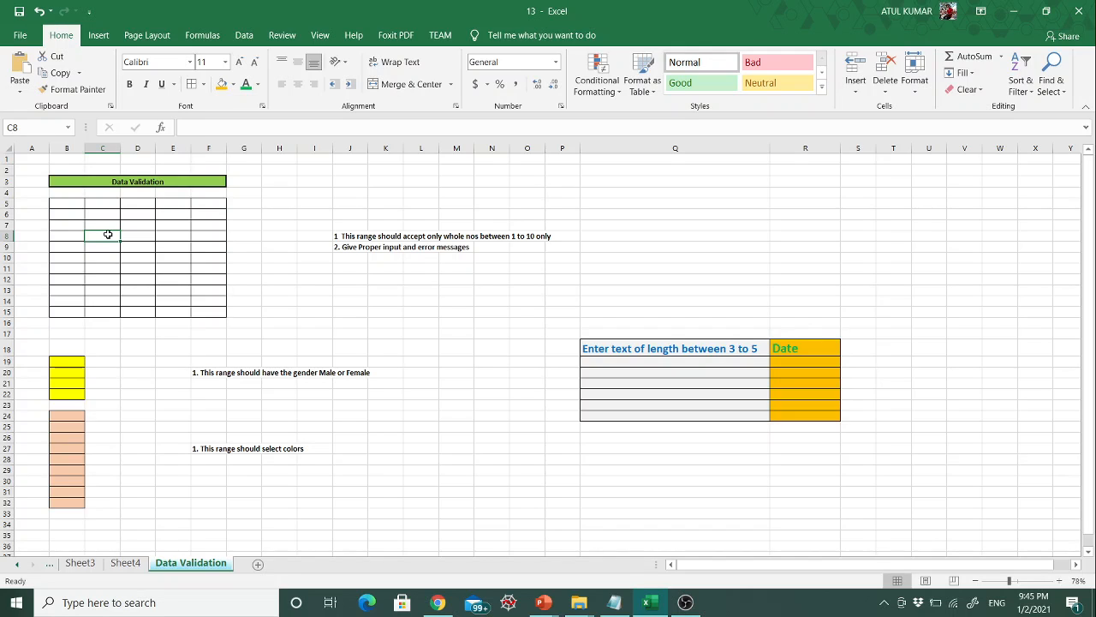
type("1")
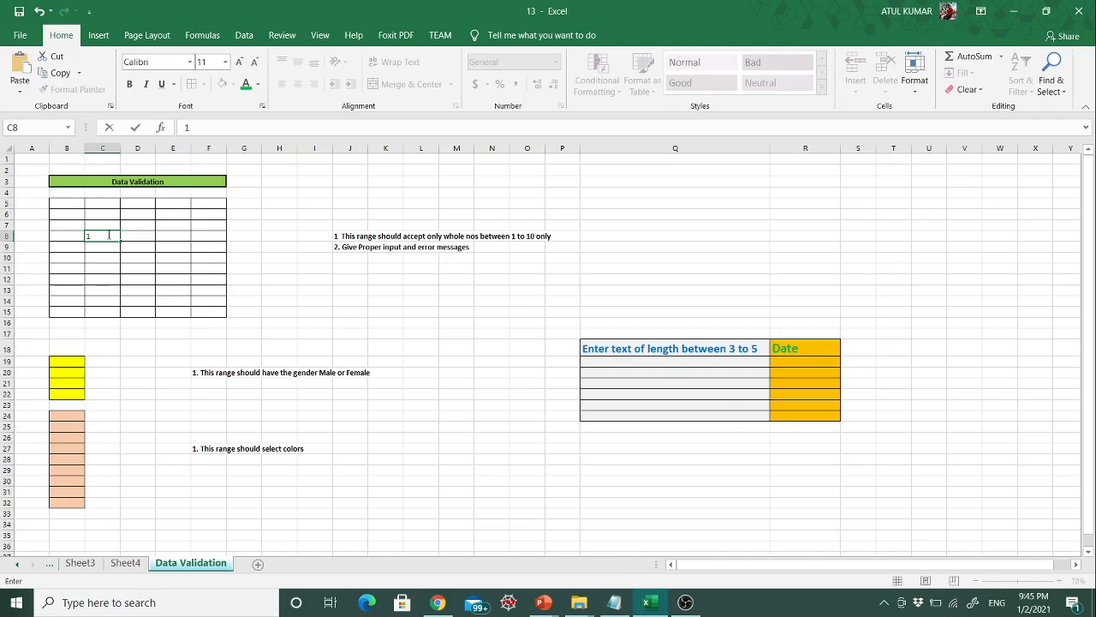
type("0")
left_click(108, 255)
scroll(109, 255, "up", 3, "ctrl")
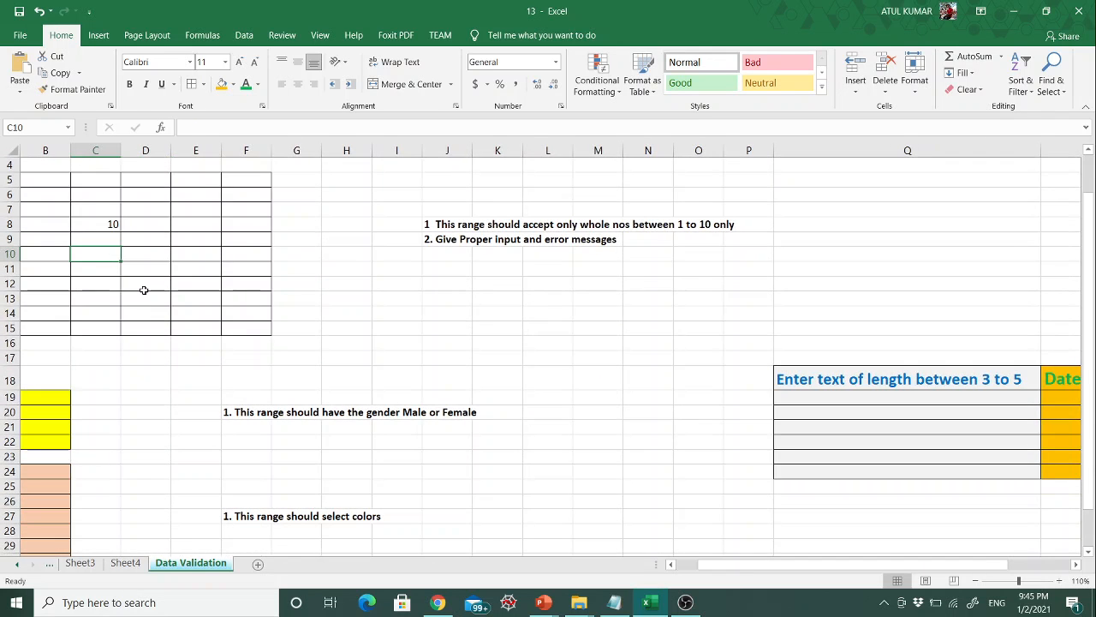
scroll(144, 289, "up", 3)
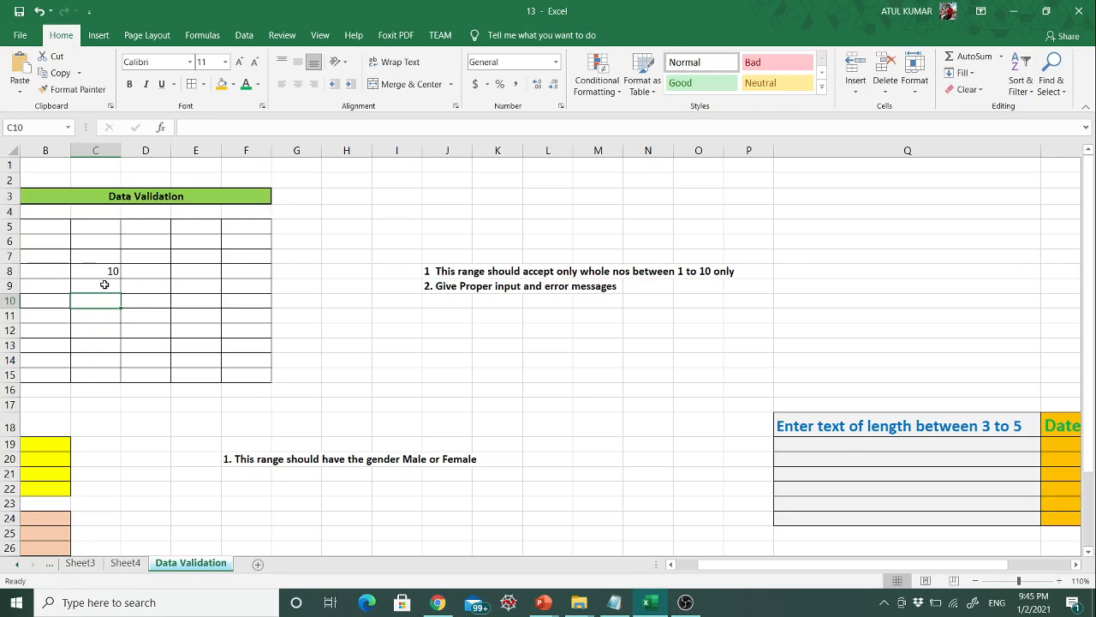
left_click(103, 284)
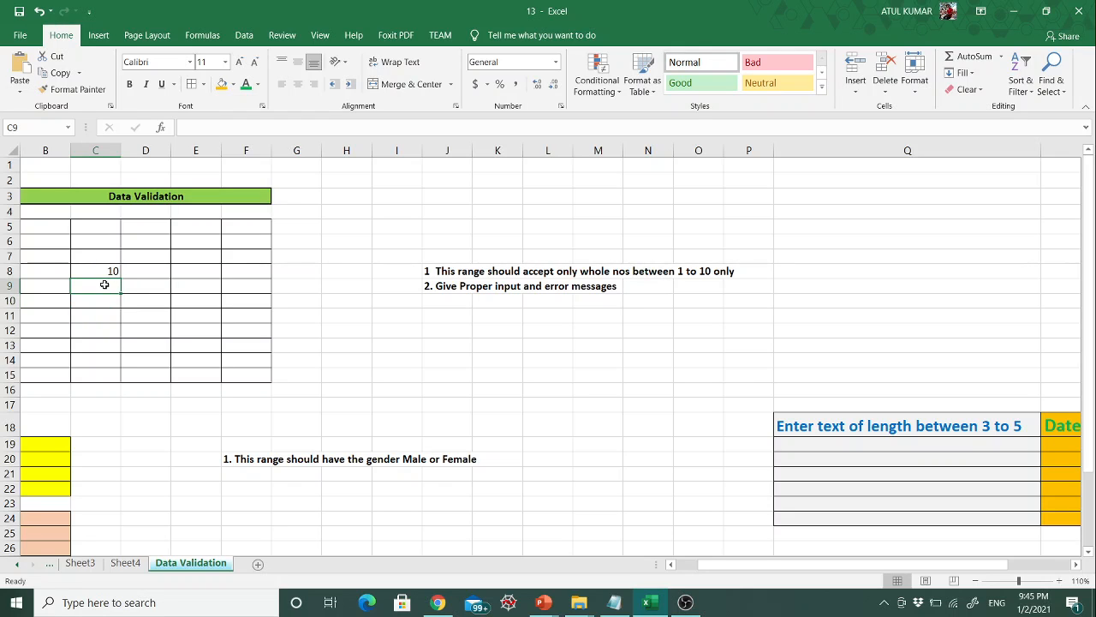
type("11")
left_click(107, 312)
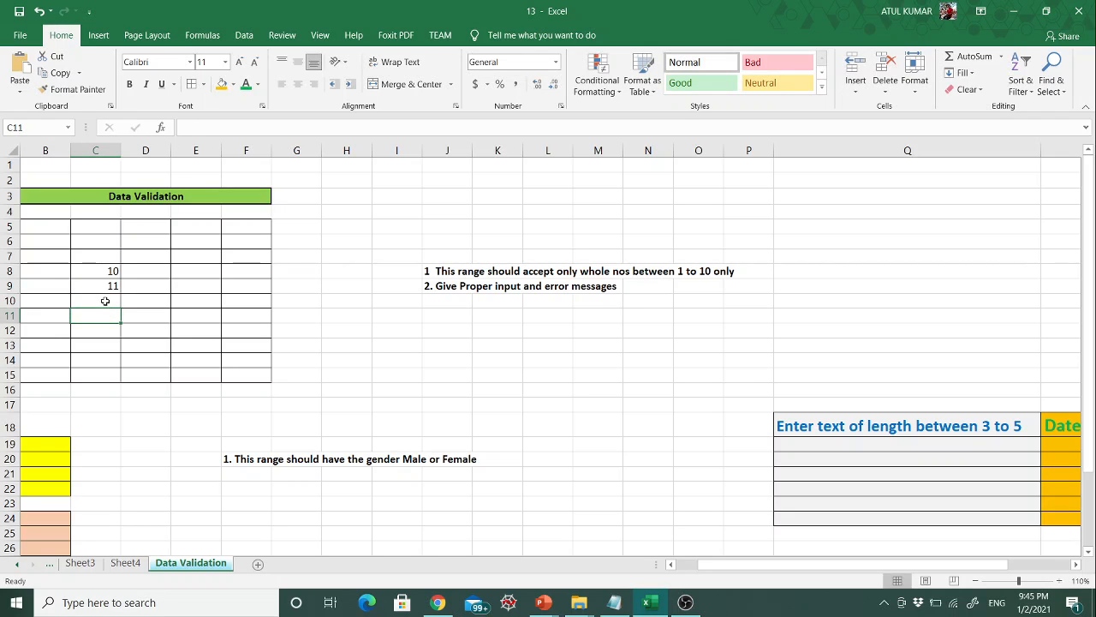
Clear the test values from cells C8 and C9
left_click(103, 287)
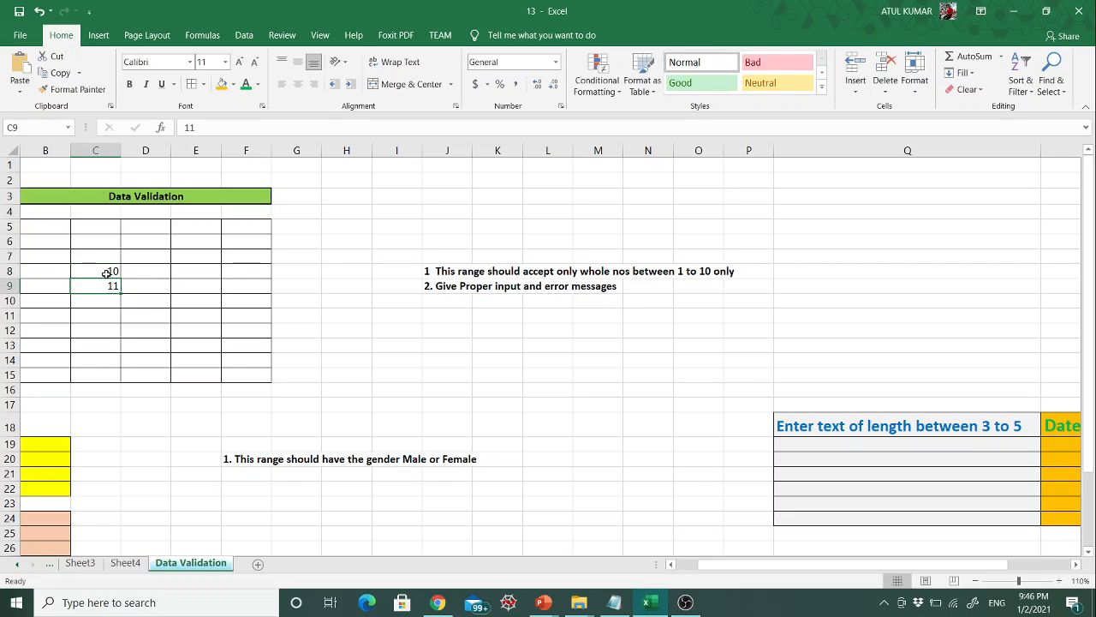
left_click(106, 272)
key("shift+Down")
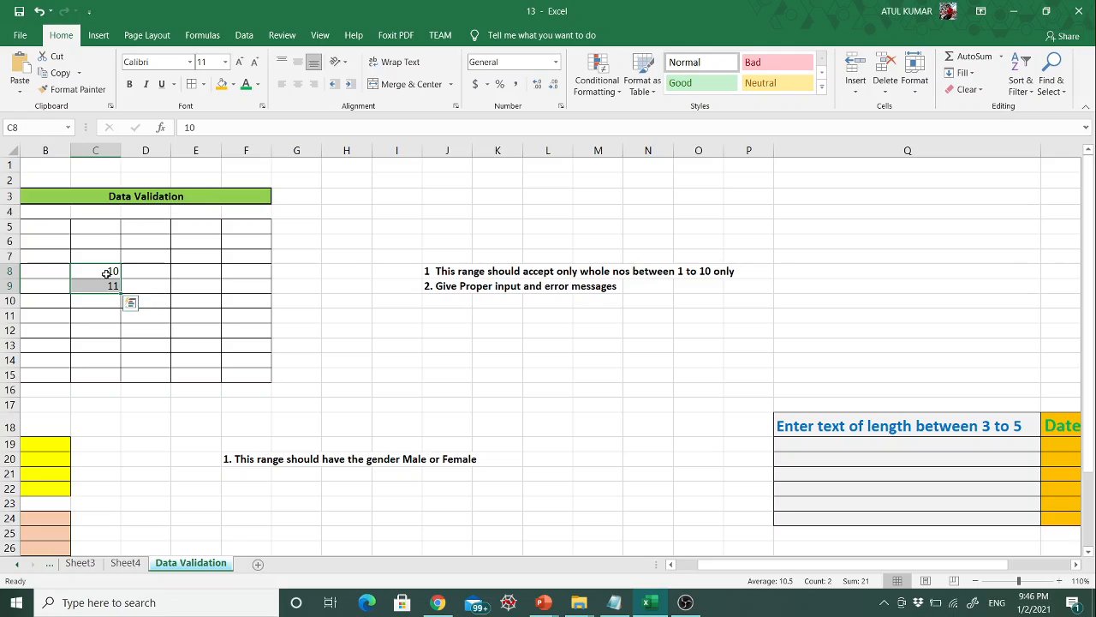
key("Delete")
scroll(106, 273, "down", 1)
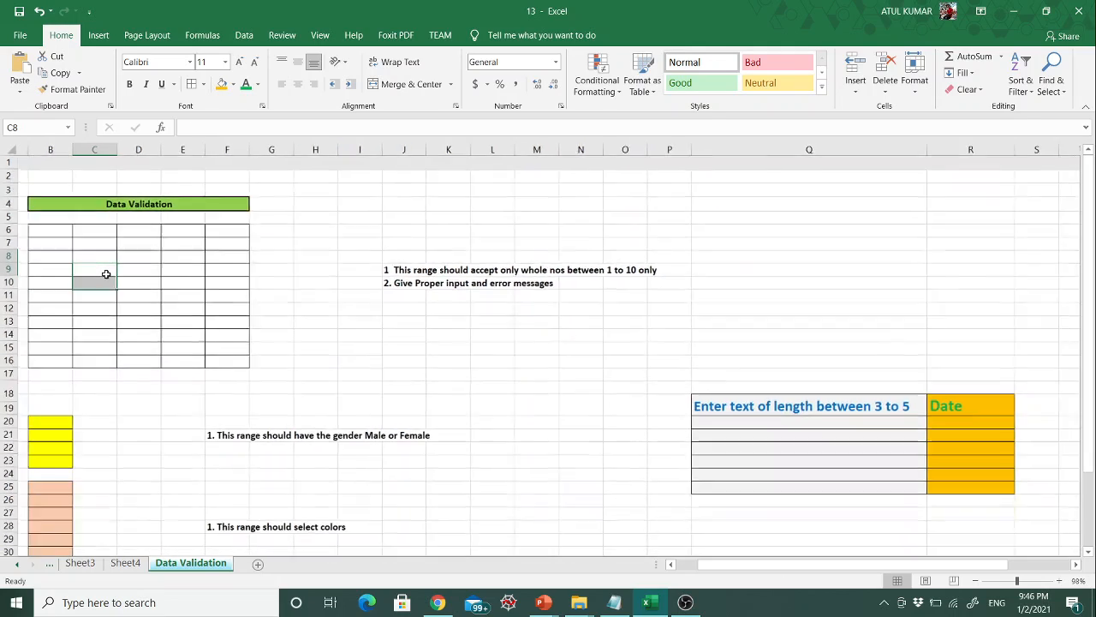
scroll(106, 273, "up", 2)
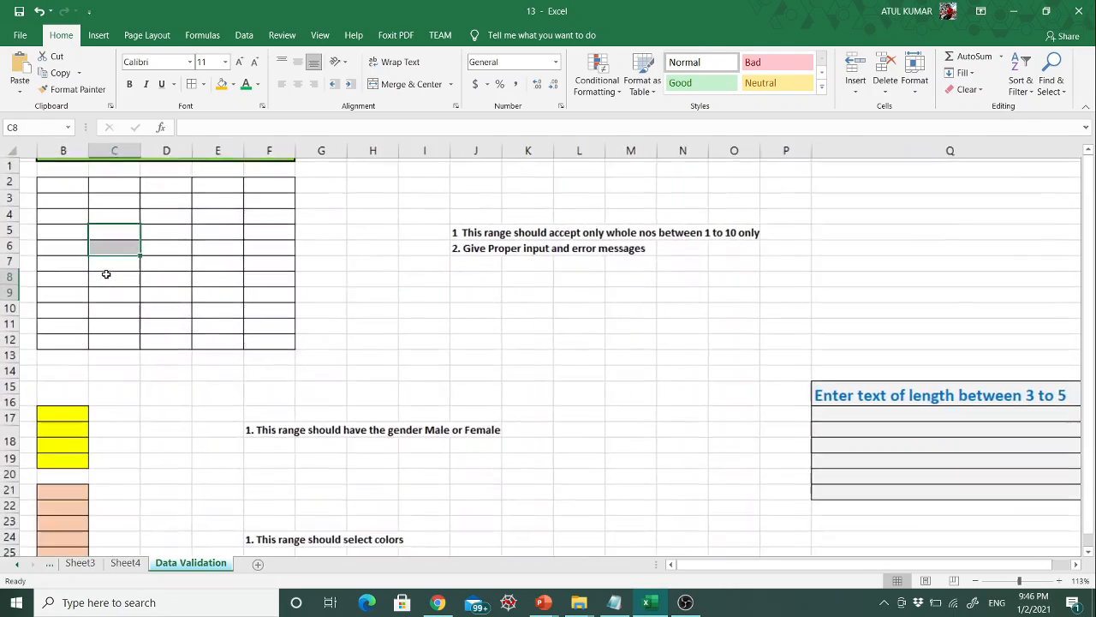
Start a data validation rule for range B5:F15 that allows whole numbers
left_click(245, 36)
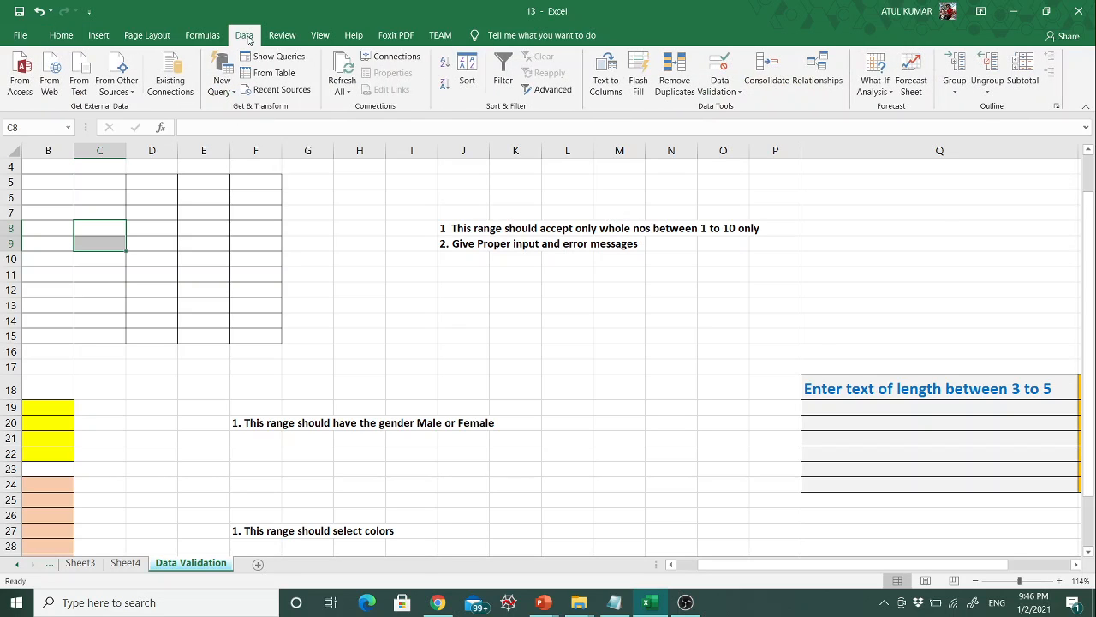
left_click(48, 192)
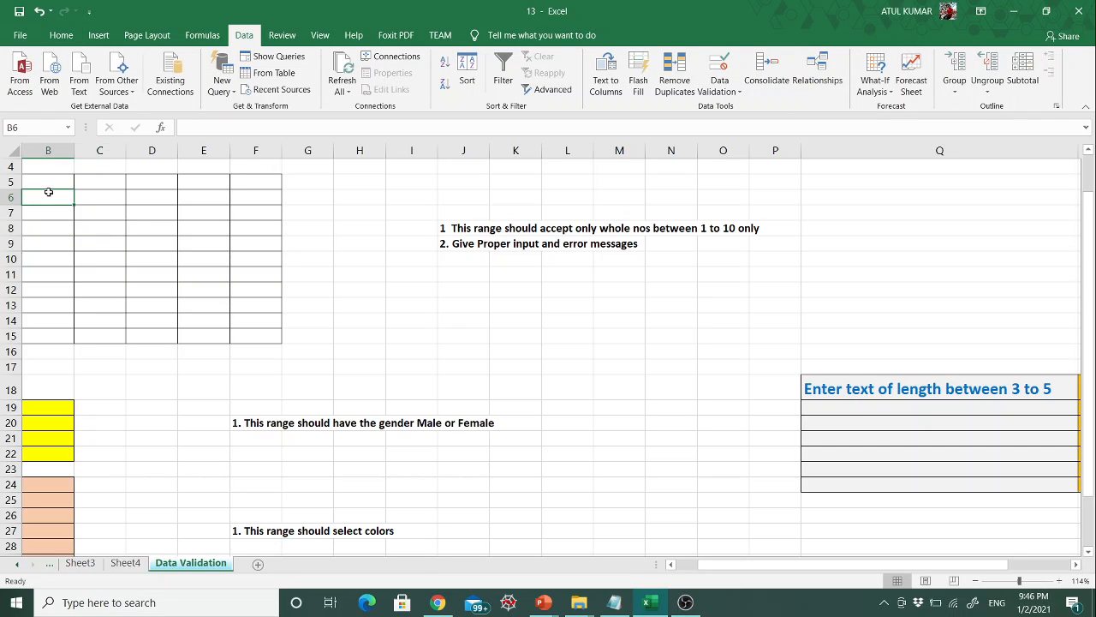
key("Up")
key("shift+Right")
key("shift+Right")
key("shift+Down")
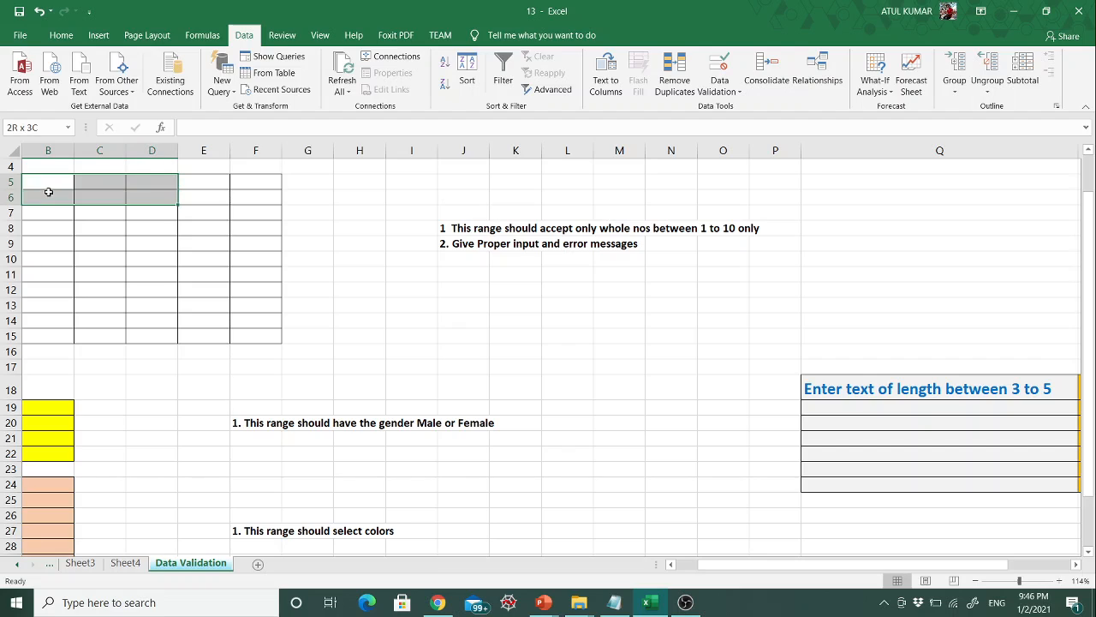
key("shift+Right")
key("shift+Right")
key("shift+Down")
key("shift+Down")
key("shift+Down")
key("shift+Down")
key("shift+Down")
key("shift+Down")
key("shift+Down")
key("shift+Down")
key("shift+Down")
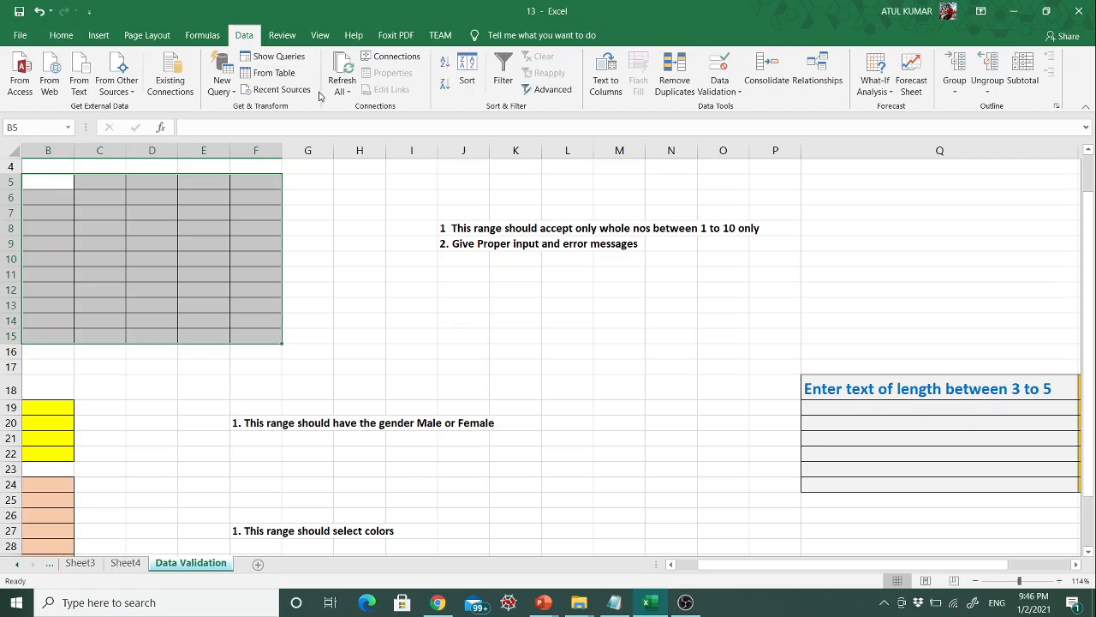
left_click(726, 91)
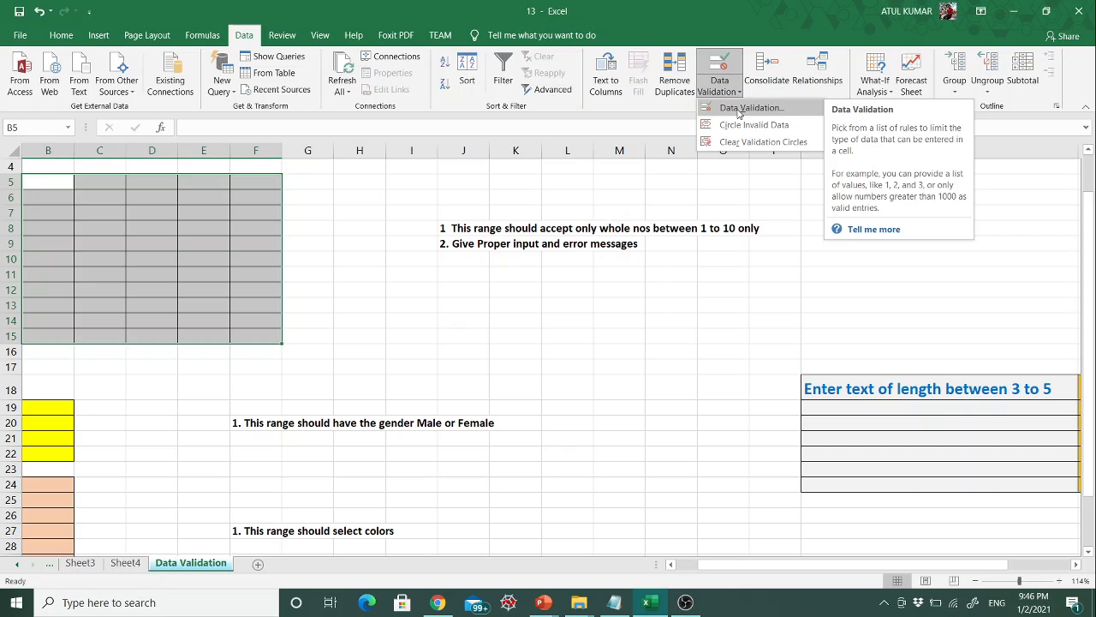
left_click(738, 110)
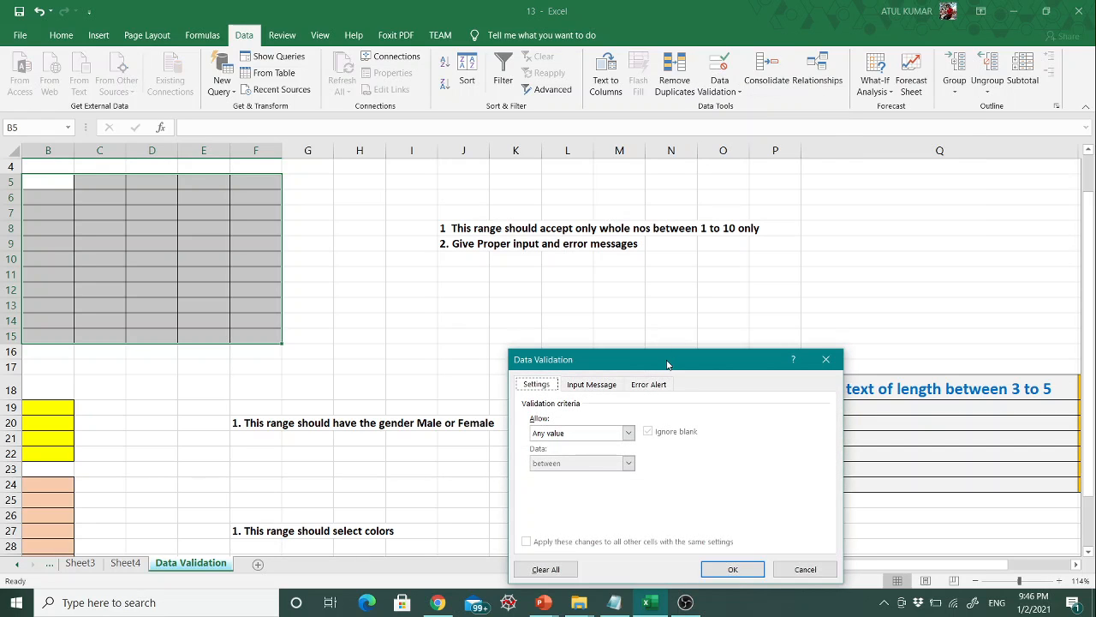
left_click_drag(668, 364, 611, 225)
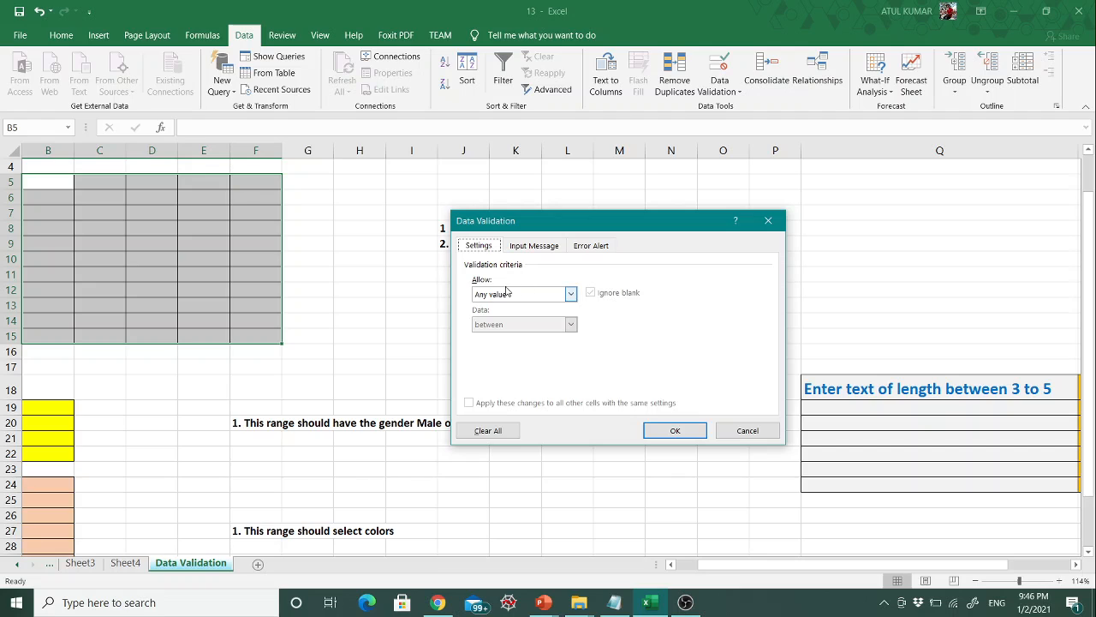
left_click(571, 298)
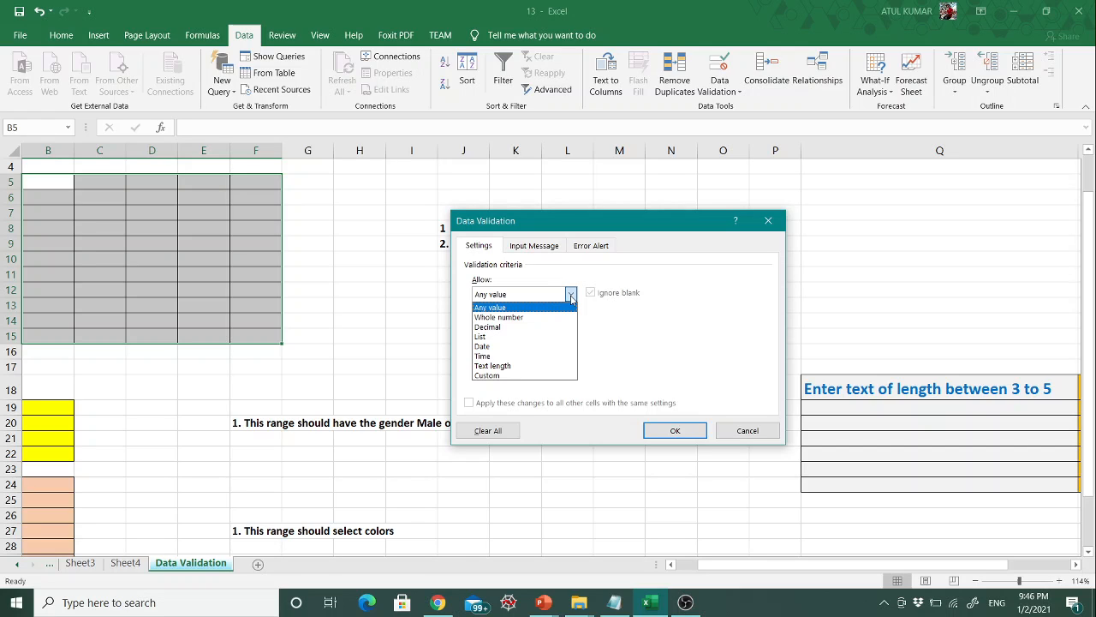
left_click(528, 318)
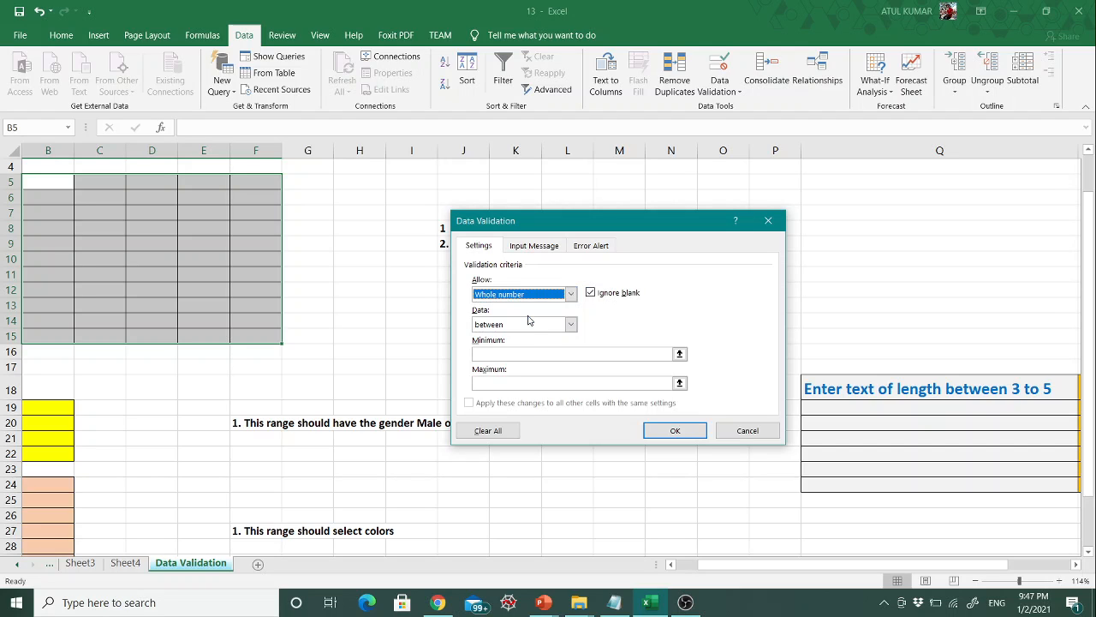
Set the rule's minimum to 1 and maximum to 10, and apply it to the range
left_click(503, 353)
left_click(503, 353)
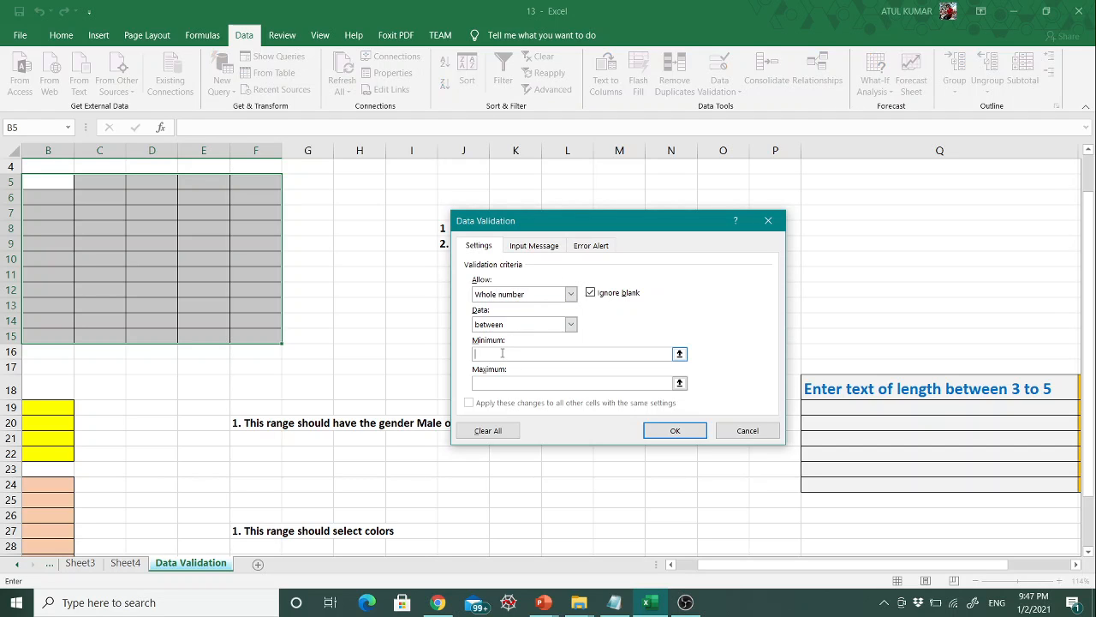
type("1")
left_click(498, 382)
type("10")
left_click(674, 431)
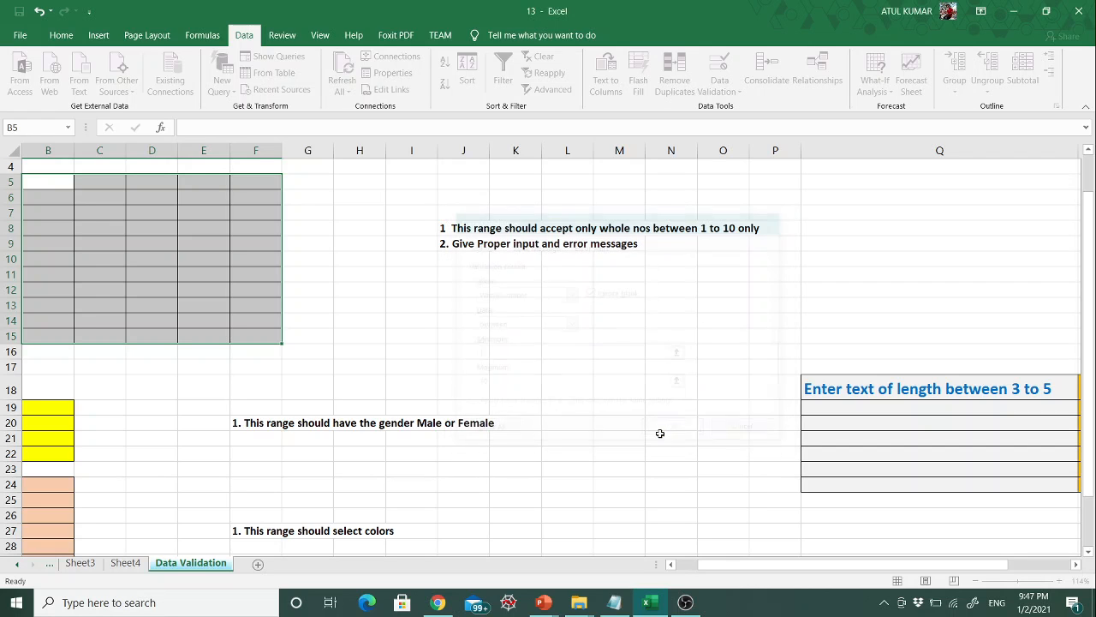
Enter 2 in cell C7 to test the validation rule with an allowed number
left_click(112, 216)
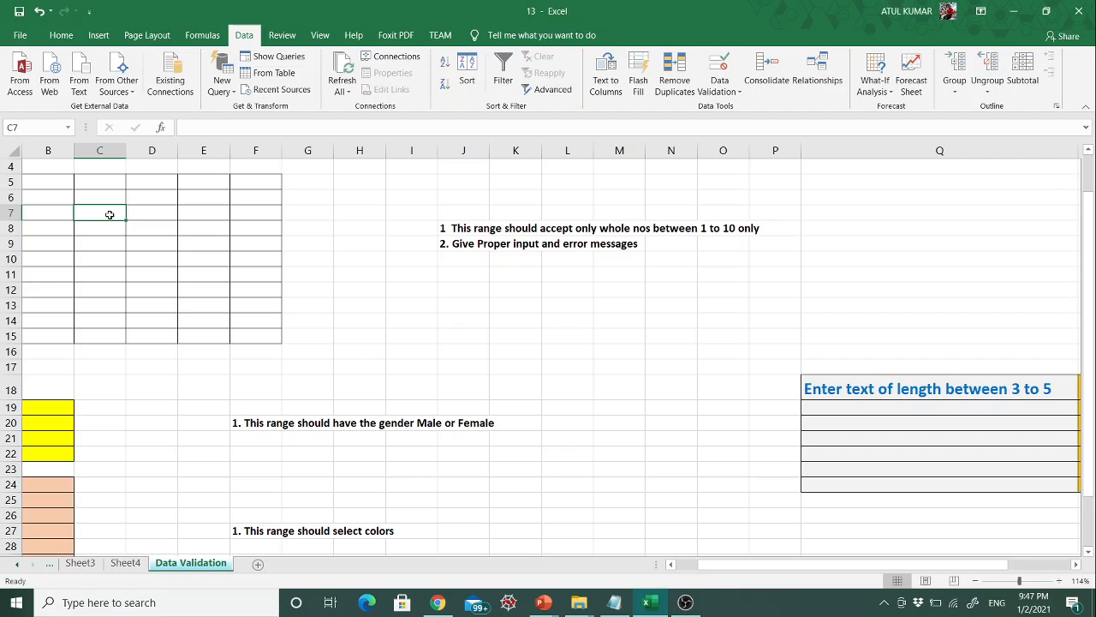
type("2")
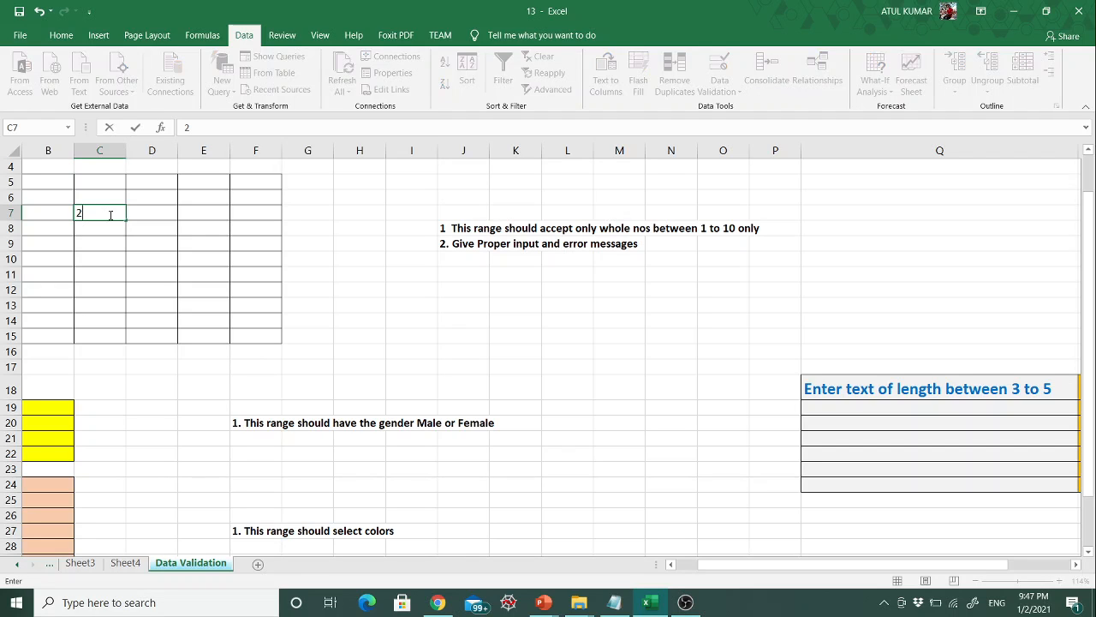
key("Return")
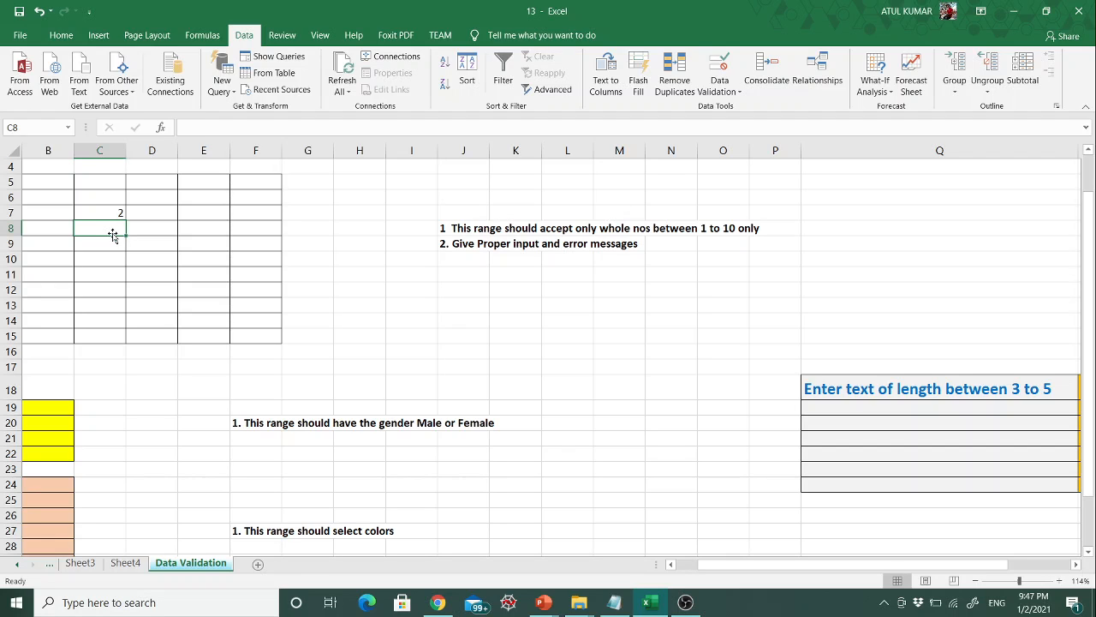
Try the out-of-range value 76 in cell C8, and retry with 7 in its place
type("76")
key("Return")
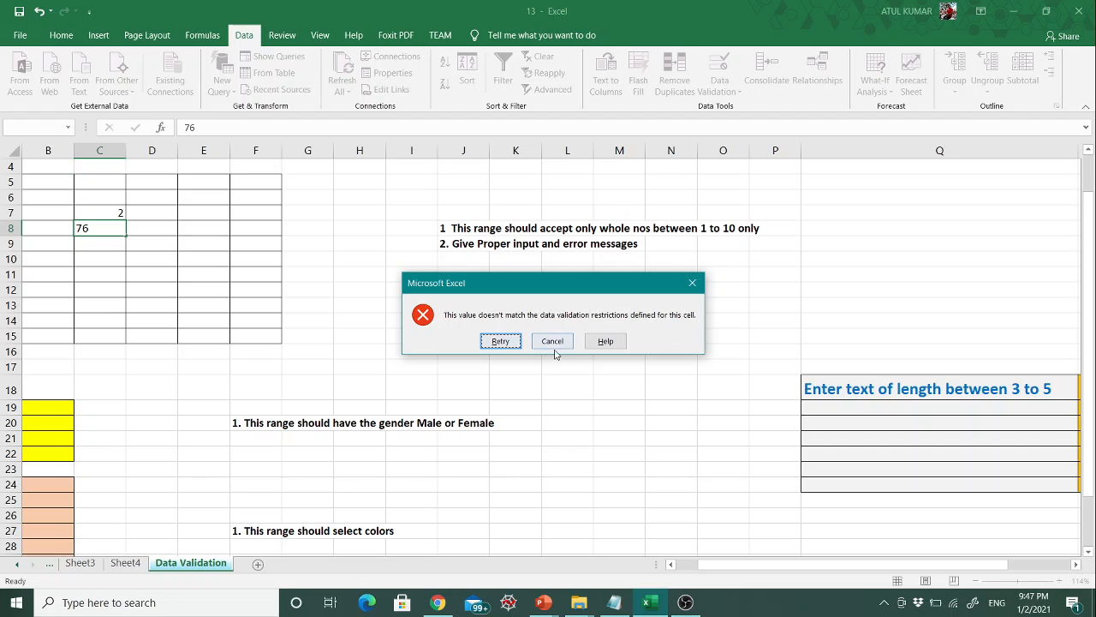
left_click(504, 340)
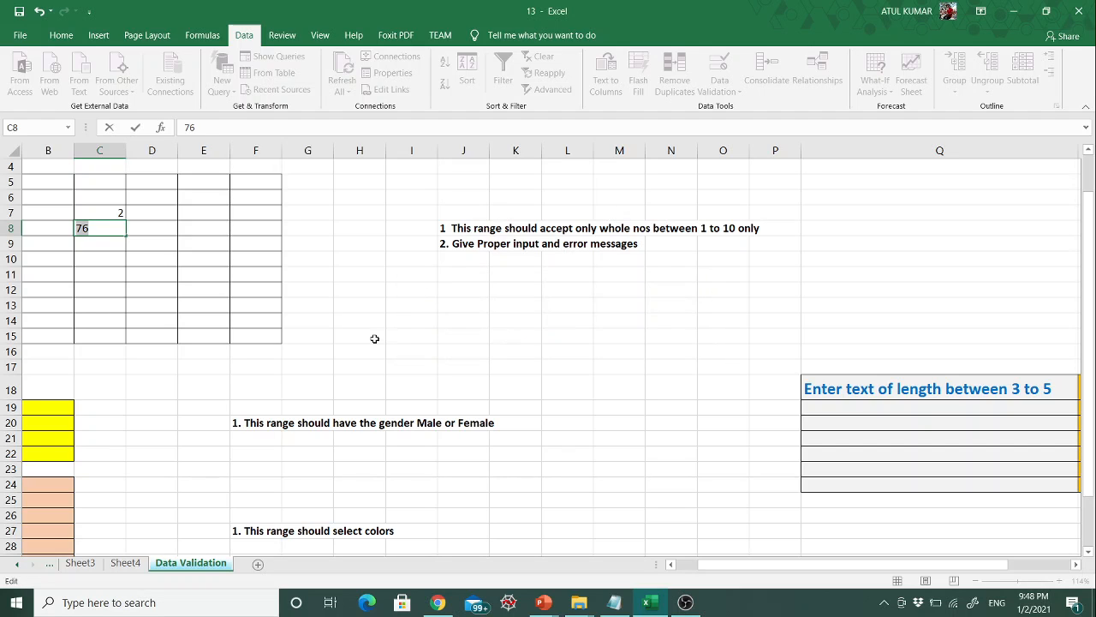
type("7")
key("Return")
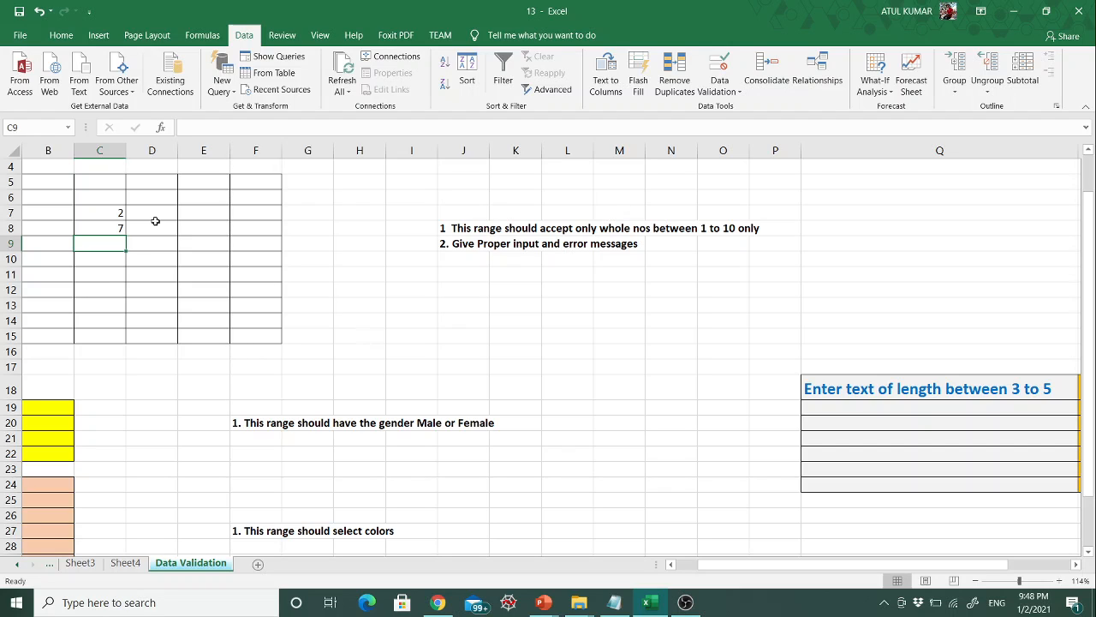
Open the data validation settings for range B5:F15 again
left_click(29, 180)
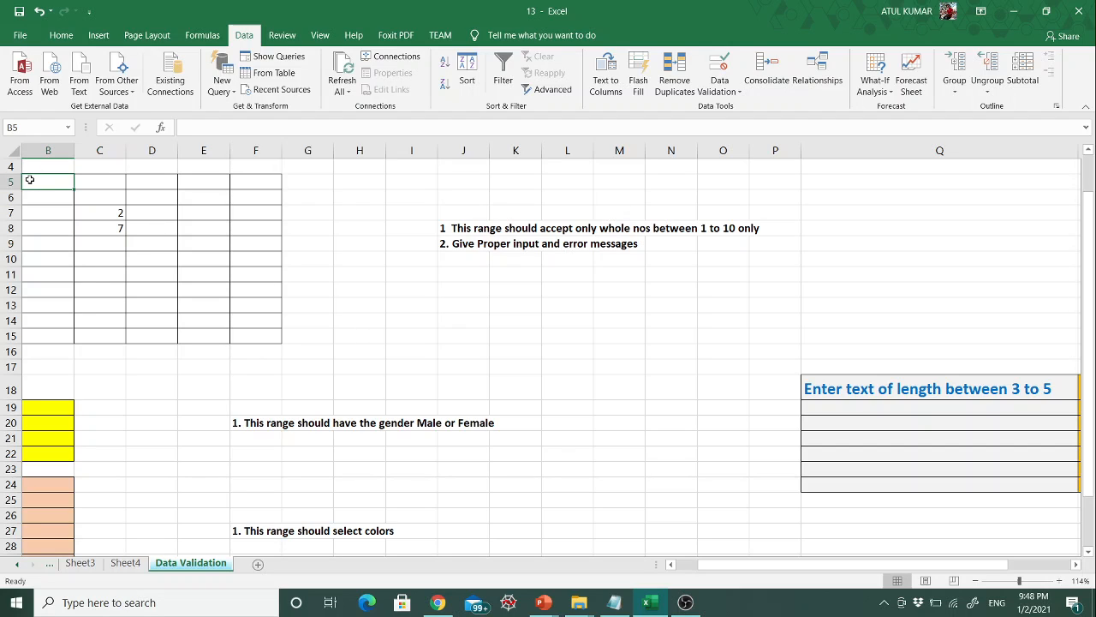
key("shift+Right")
key("shift+Right")
key("shift+Right")
key("shift+Right")
key("shift+Left")
key("shift+Left")
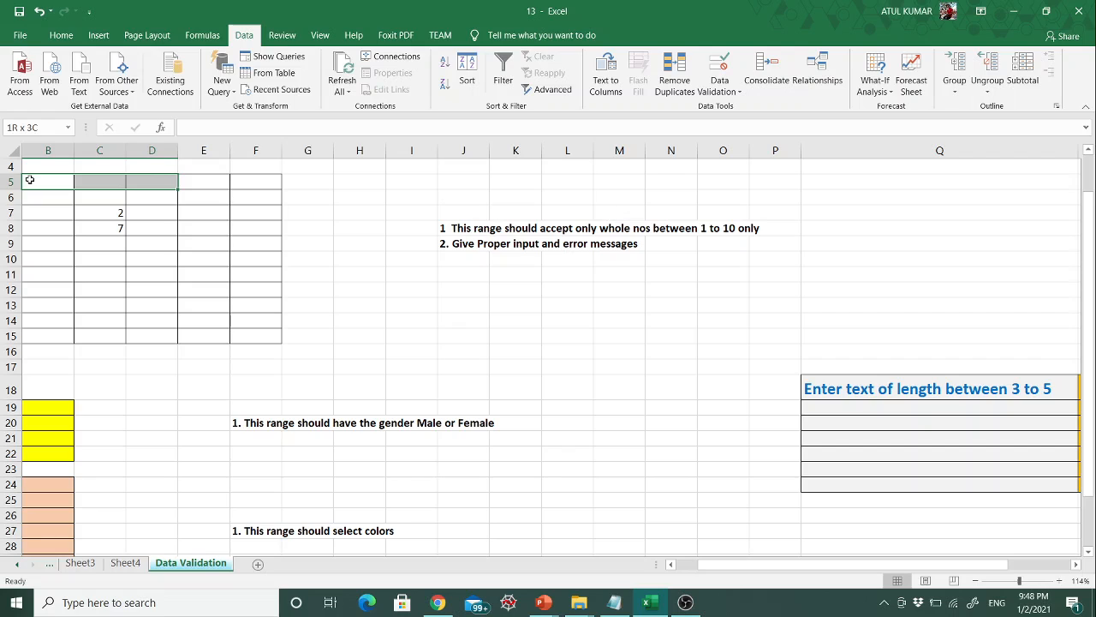
key("shift+Right")
key("shift+Down")
key("shift+Right")
key("shift+Down")
key("shift+Down")
key("shift+Down")
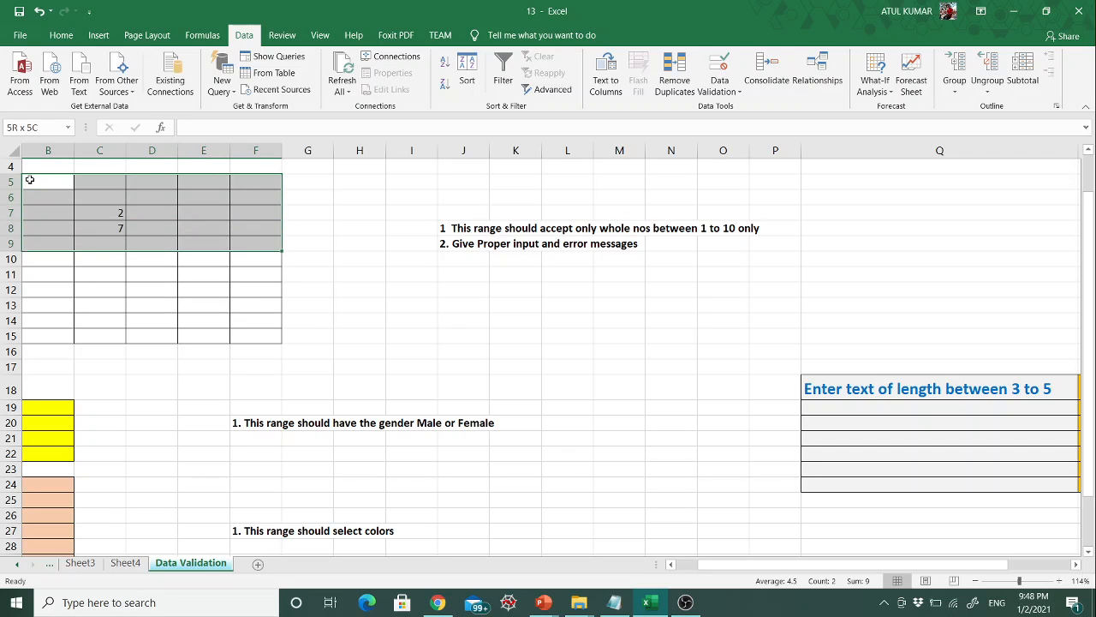
key("shift+Down")
key("shift+Down")
key("shift+Down")
key("shift+Down")
key("shift+Down")
key("shift+Down")
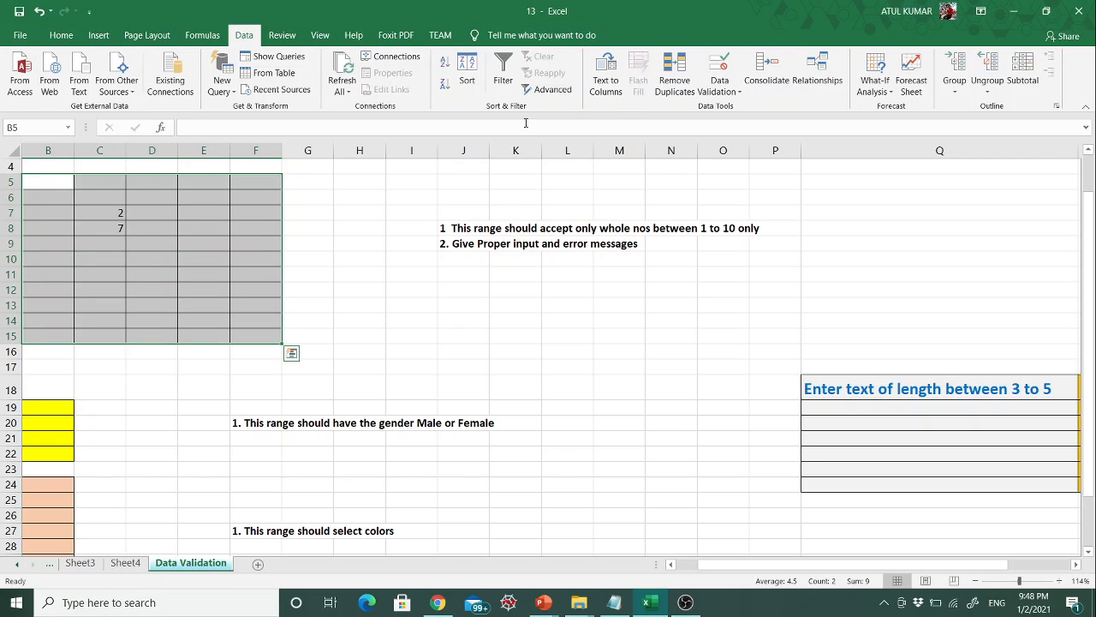
left_click(717, 91)
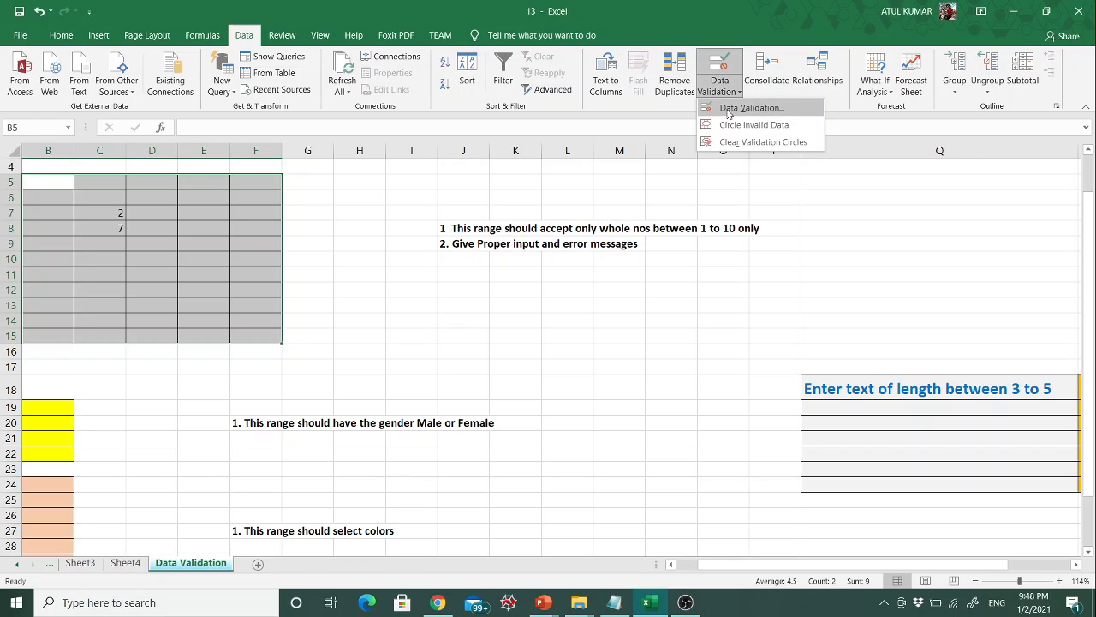
left_click(728, 109)
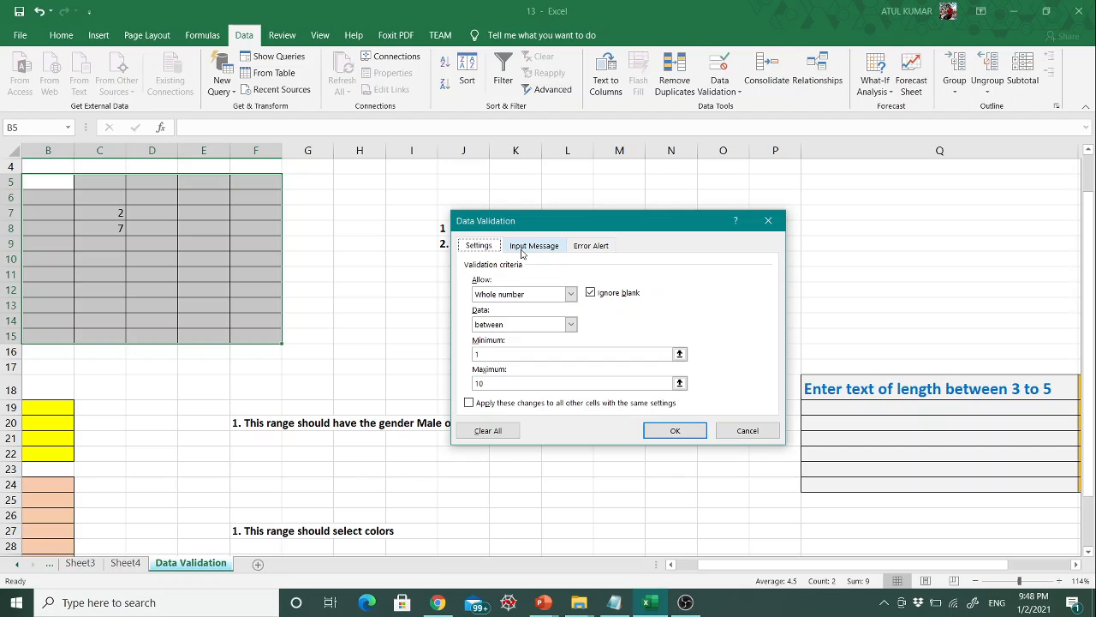
Add an input message titled INFORMATION with the text "Please enter whole no between 1 to 10"
left_click(533, 245)
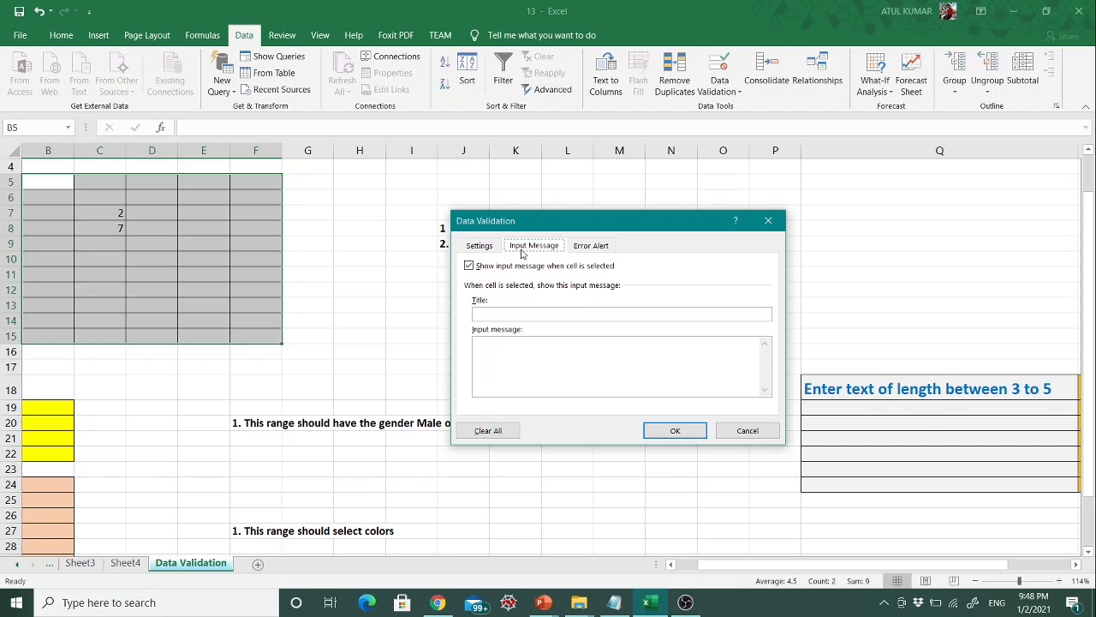
left_click(489, 314)
type("iNFORMATION")
left_click(477, 341)
type("Please enter ")
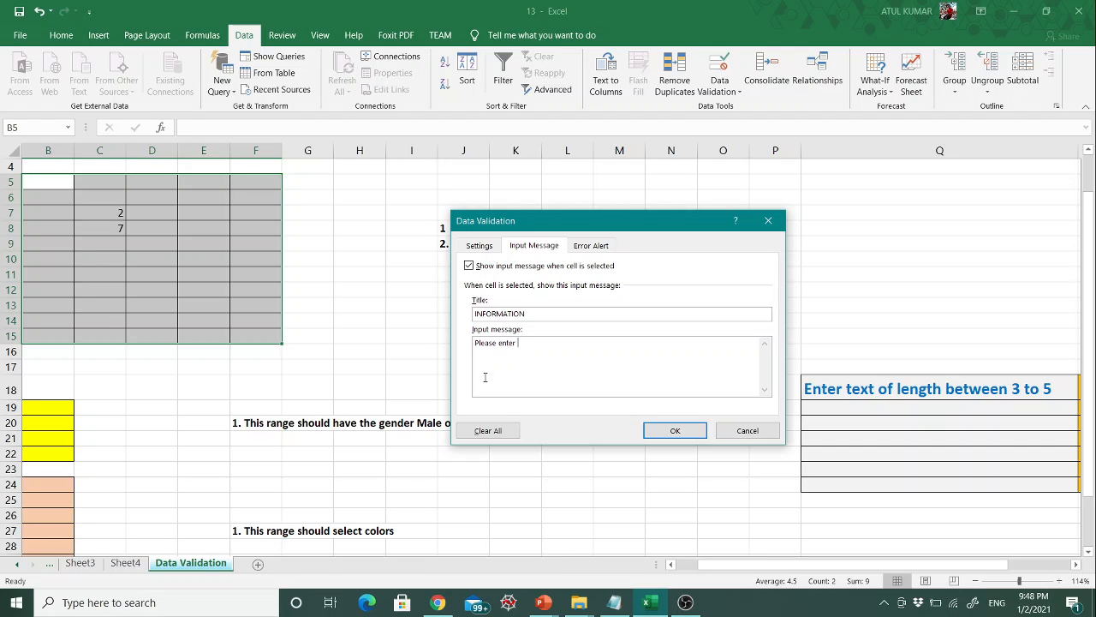
type("whole no between 1 to 10")
Title the rule's error alert "Not Valid"
left_click(591, 245)
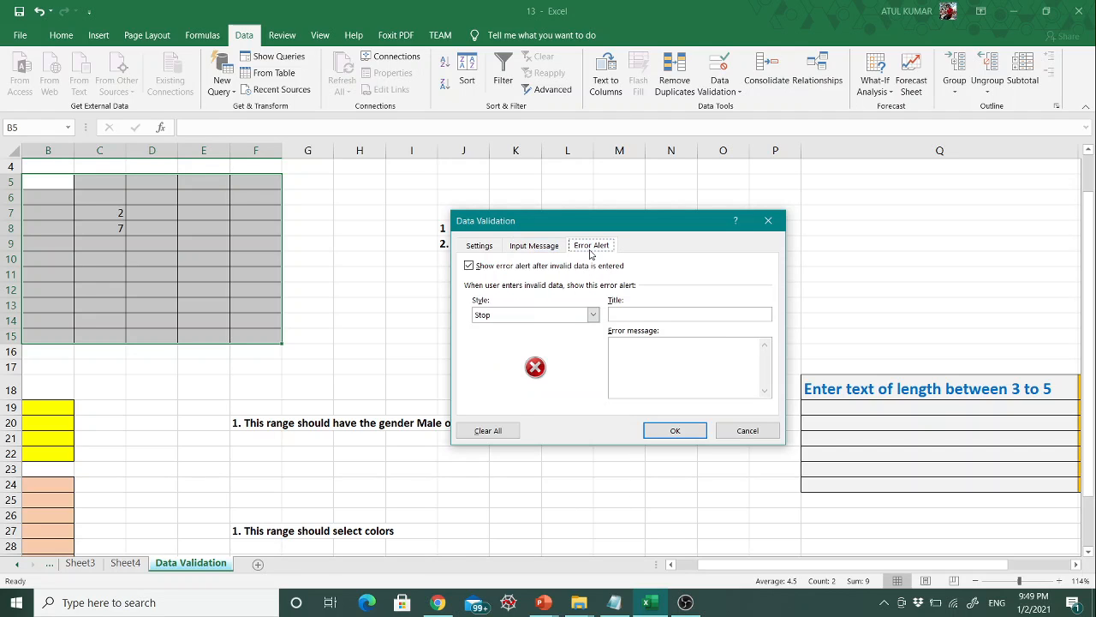
left_click(622, 312)
type("No")
type(" Valid")
left_click(632, 347)
type("Ple")
type("ase en")
type("ter")
key("BackSpace")
key("BackSpace")
key("BackSpace")
key("BackSpace")
key("BackSpace")
key("BackSpace")
key("BackSpace")
key("BackSpace")
key("BackSpace")
key("BackSpace")
key("BackSpace")
type("you ha")
key("BackSpace")
key("BackSpace")
key("BackSpace")
key("BackSpace")
key("BackSpace")
key("BackSpace")
Set the error message to "You have entered invalid number" and apply the validation changes to the range
type("You have enterdc")
key("BackSpace")
type("invali")
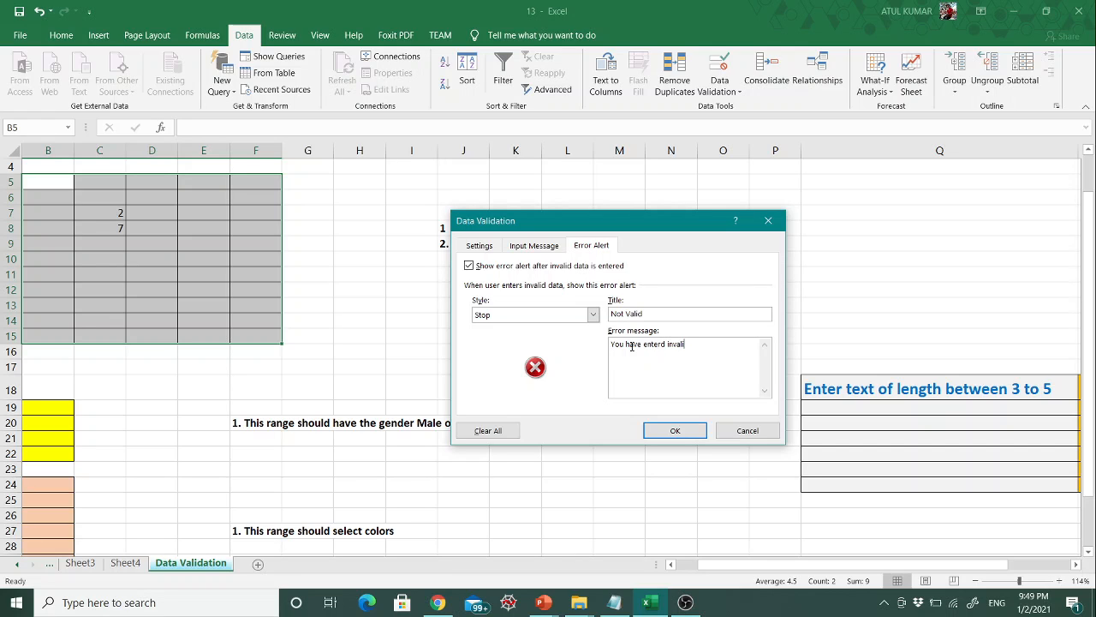
type("d number")
left_click(664, 345)
type("e")
left_click(676, 428)
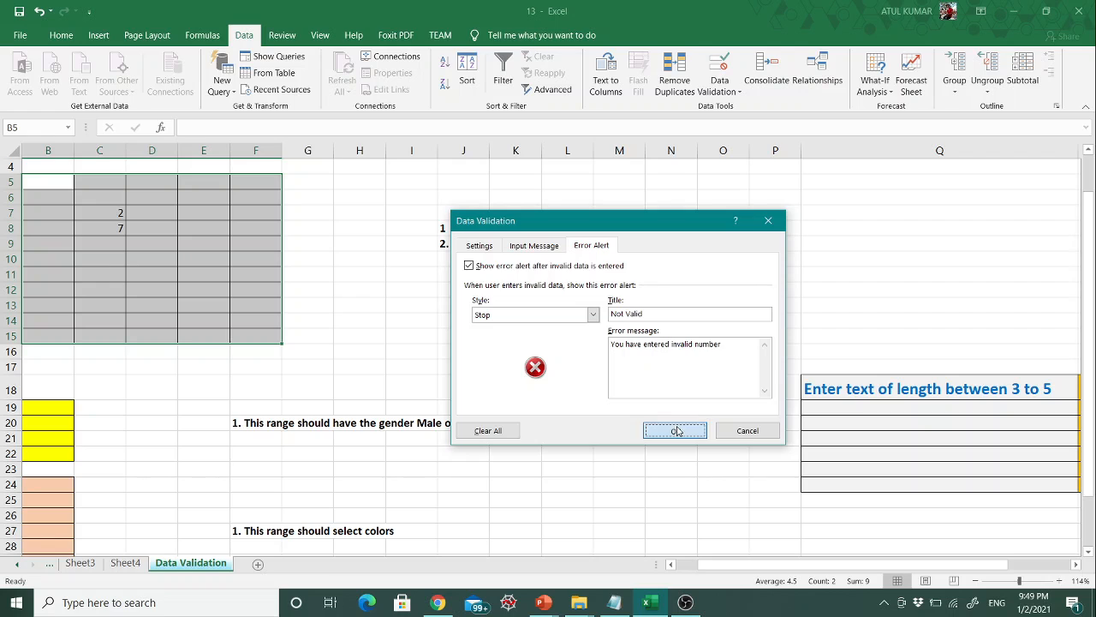
Enter 8 in cell E11 to test the rule and its input message
left_click(183, 286)
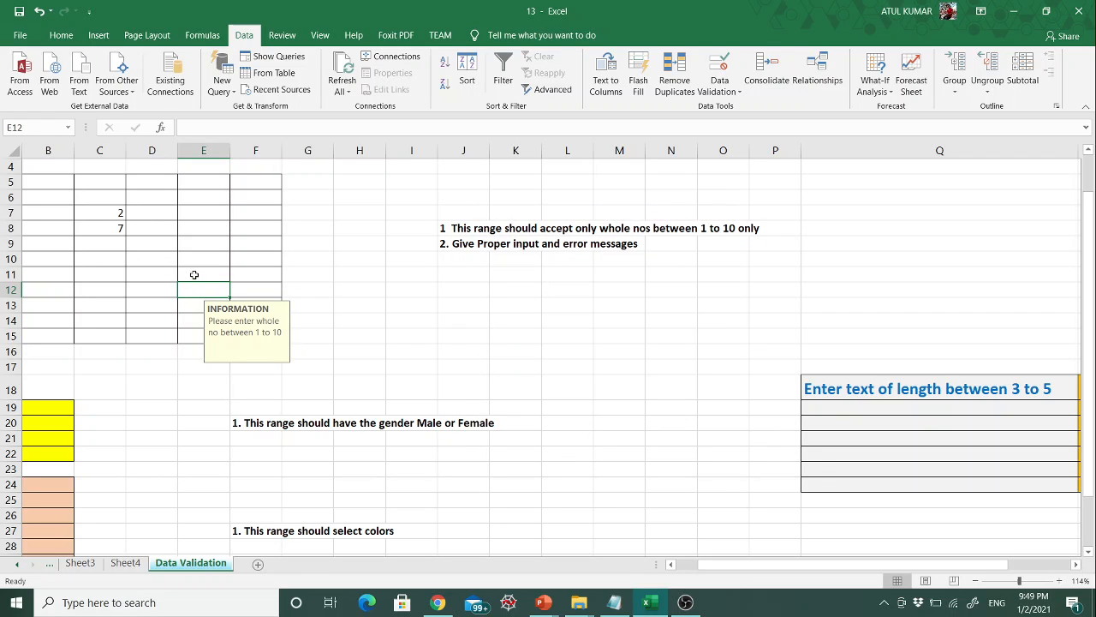
left_click(194, 274)
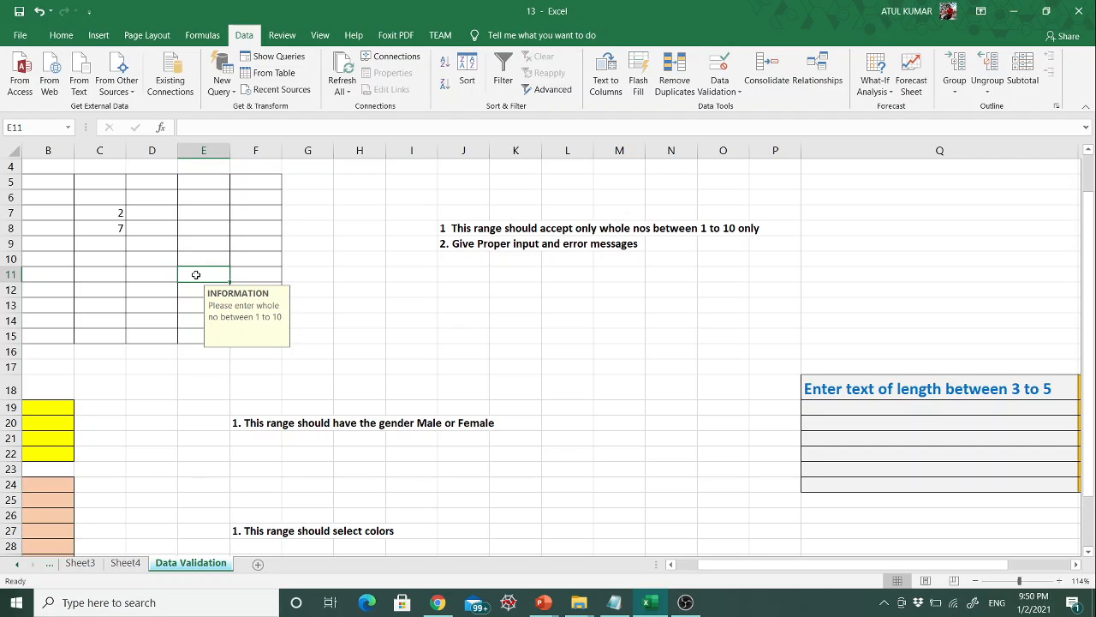
type("8")
key("Return")
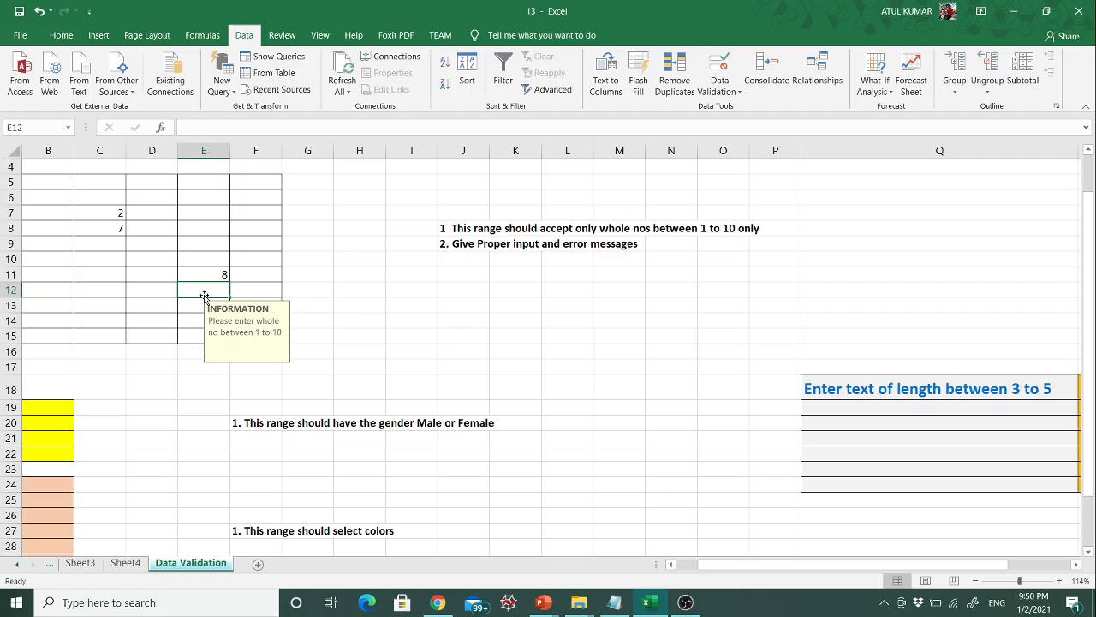
Try the out-of-range value 89 in cell E12, and retry with 6 in its place
type("89")
key("Return")
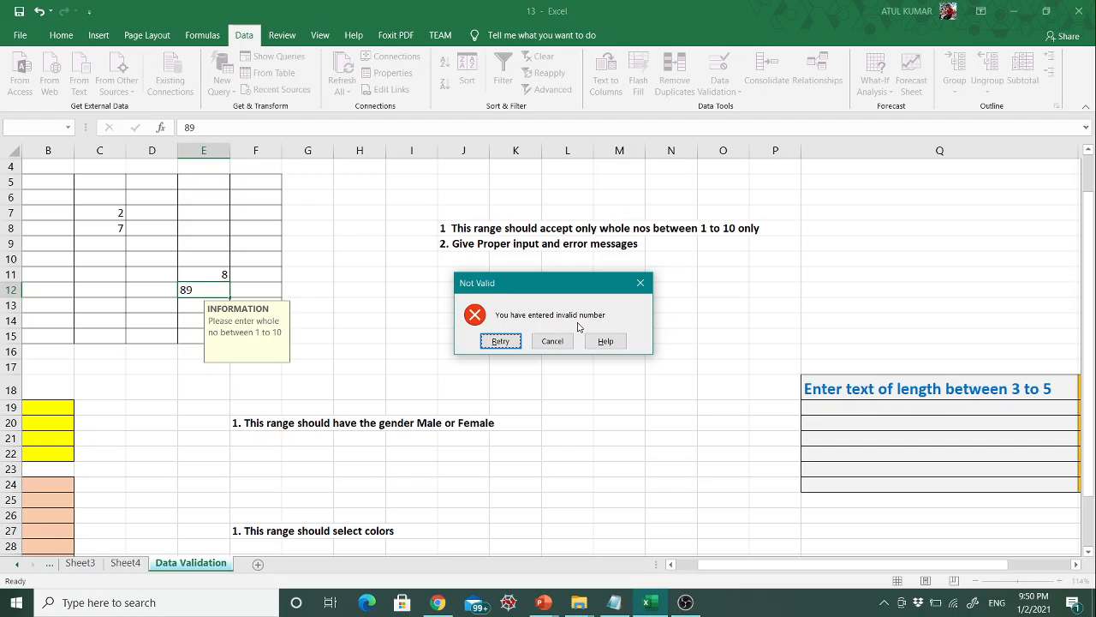
left_click(500, 342)
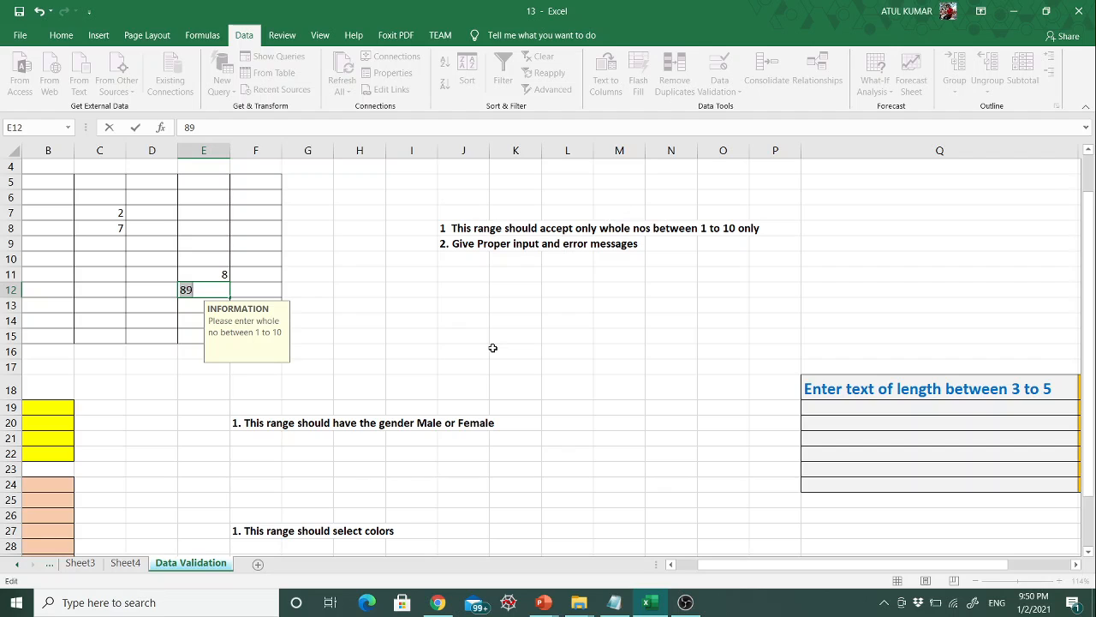
type("6")
left_click(557, 385)
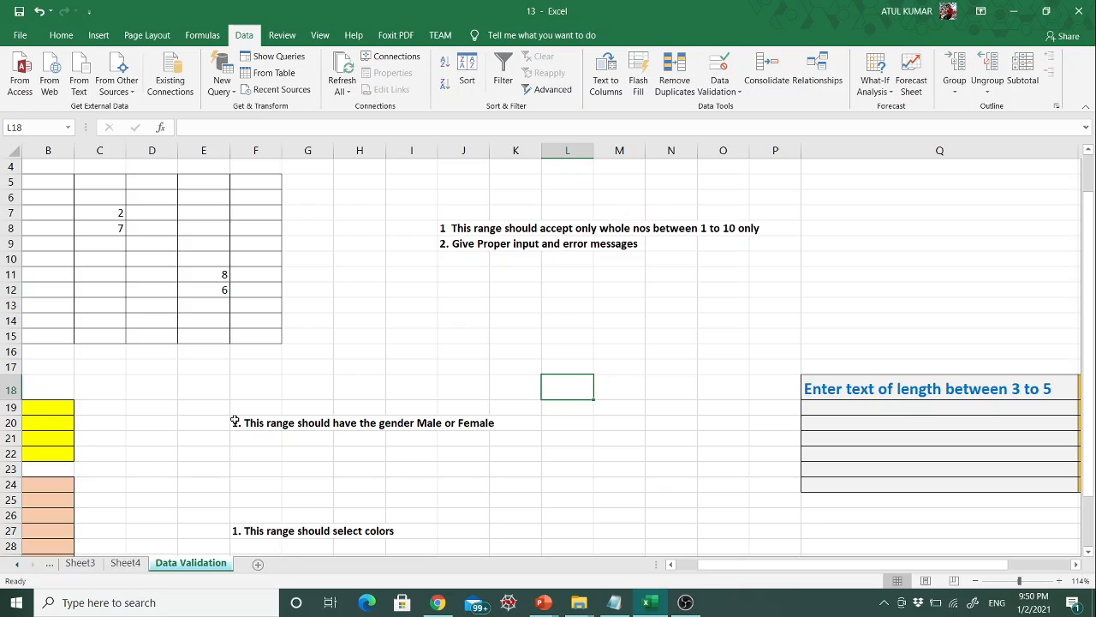
Start a data validation rule for the yellow range B19:B22 that allows values from a list
scroll(234, 419, "down", 2)
scroll(235, 419, "left", 1)
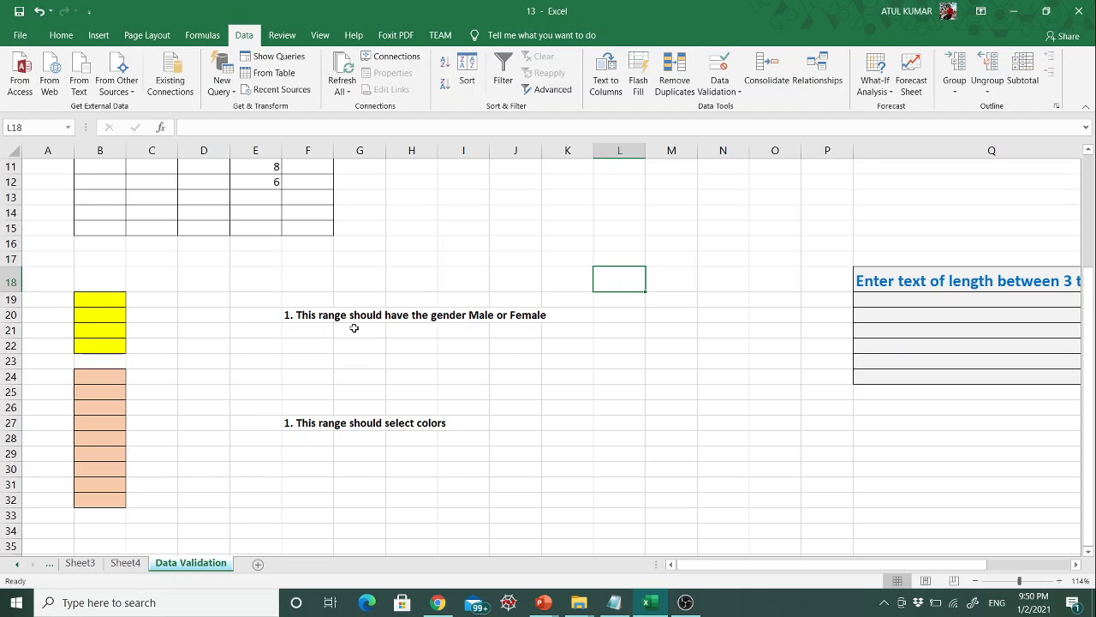
left_click(83, 298)
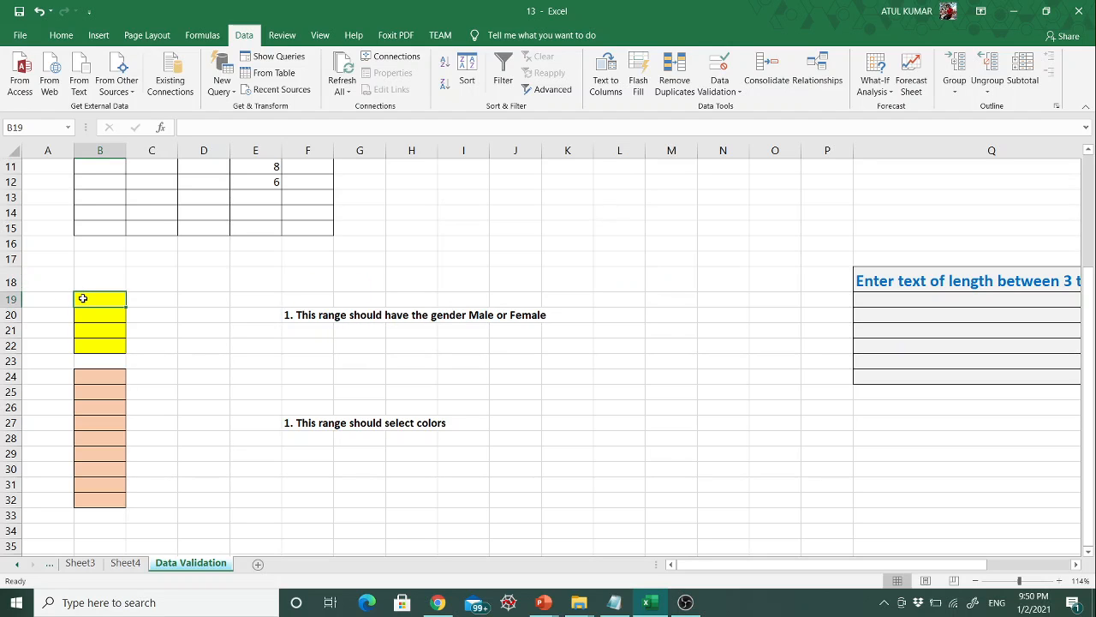
key("shift+Down")
key("shift+Down")
key("shift+Down")
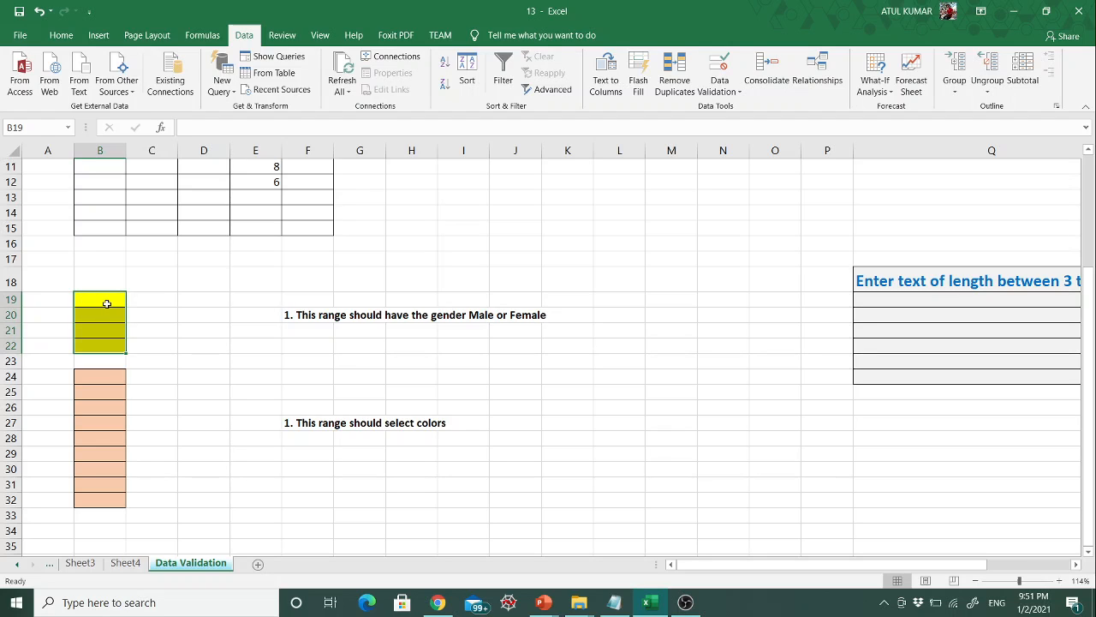
left_click(704, 94)
left_click(747, 107)
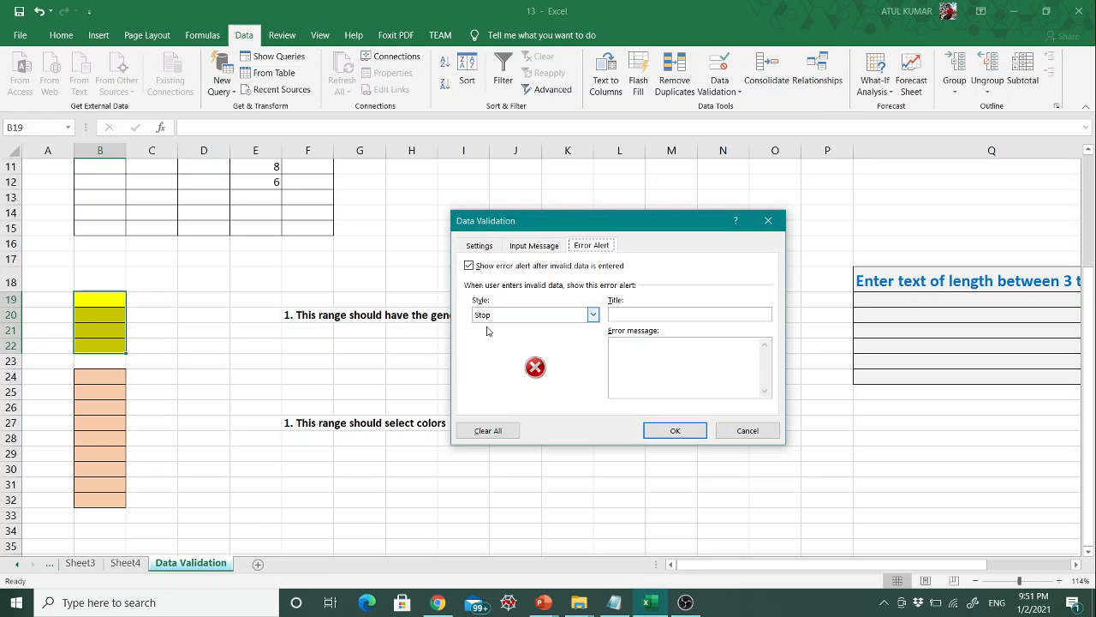
left_click(486, 246)
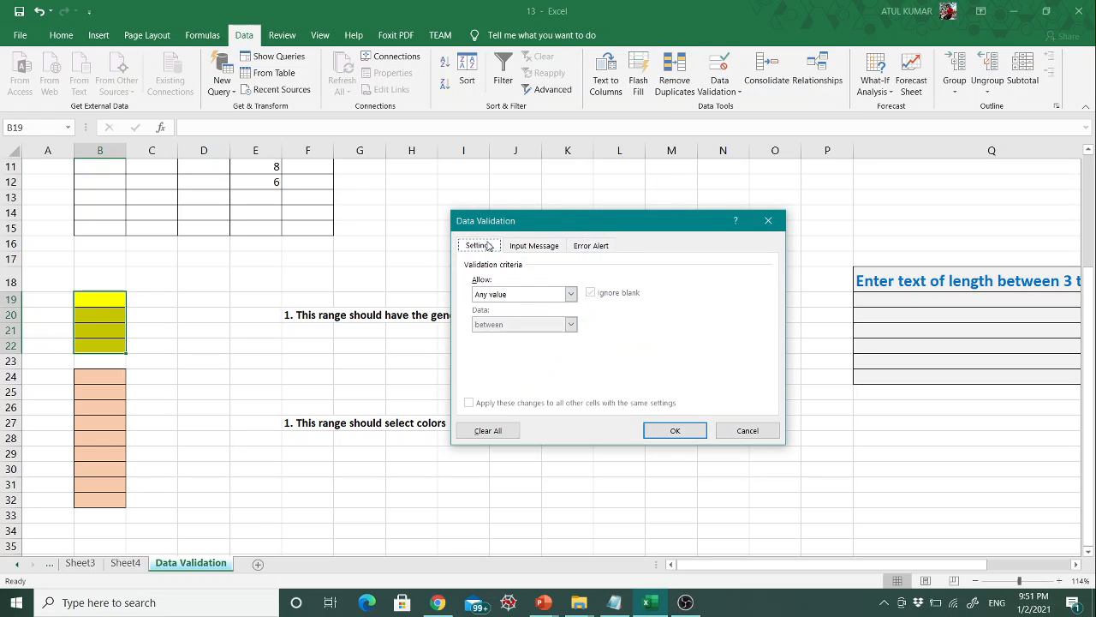
left_click(569, 294)
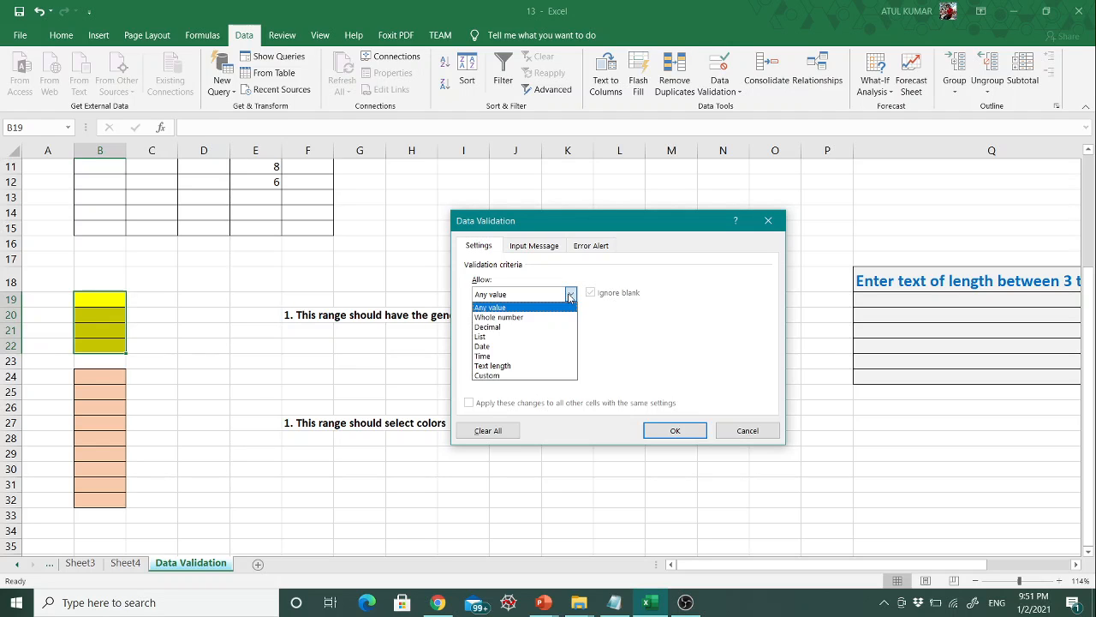
left_click(524, 339)
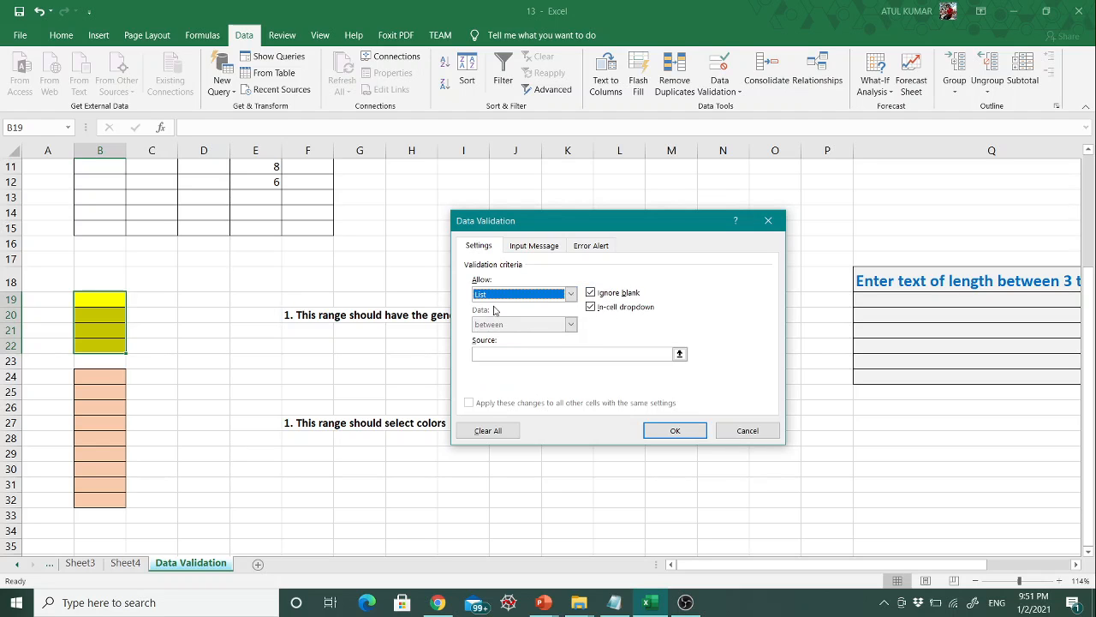
Set the list source to Male,Female and apply the rule to the range
left_click(490, 355)
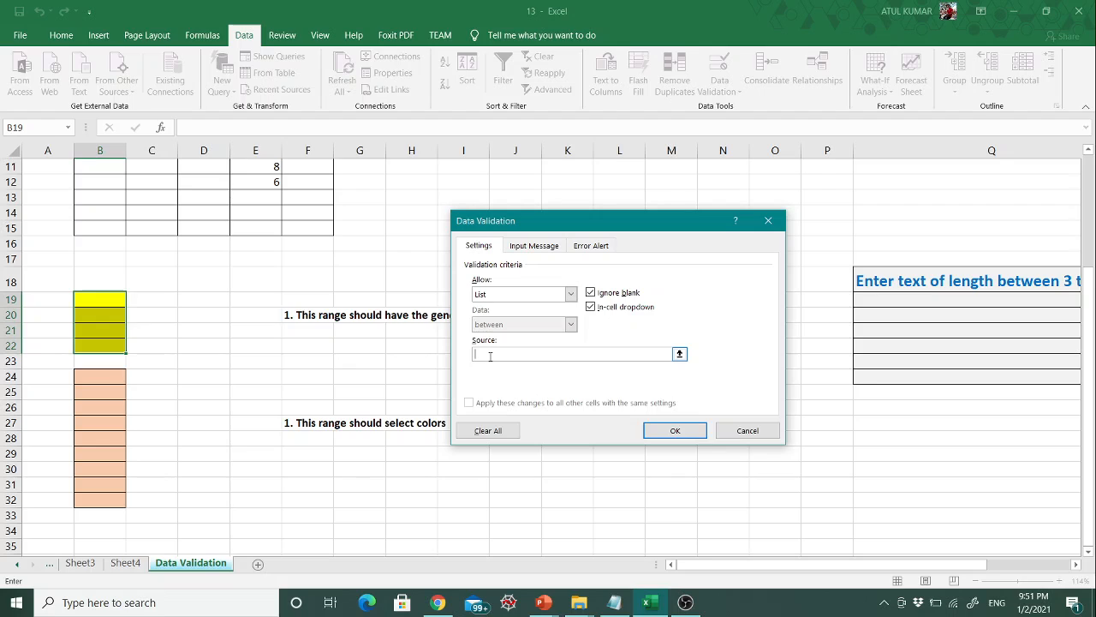
type("Male,Female")
left_click(675, 431)
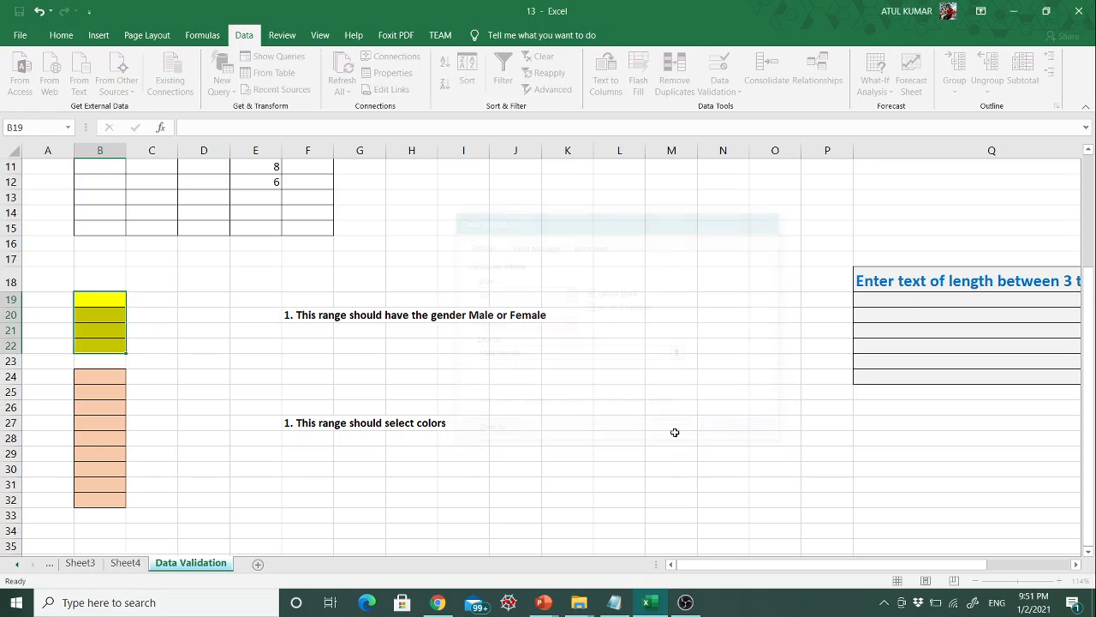
Choose Female for cell B19 and Male for cell B20 from the validation list
left_click(180, 293)
left_click(109, 303)
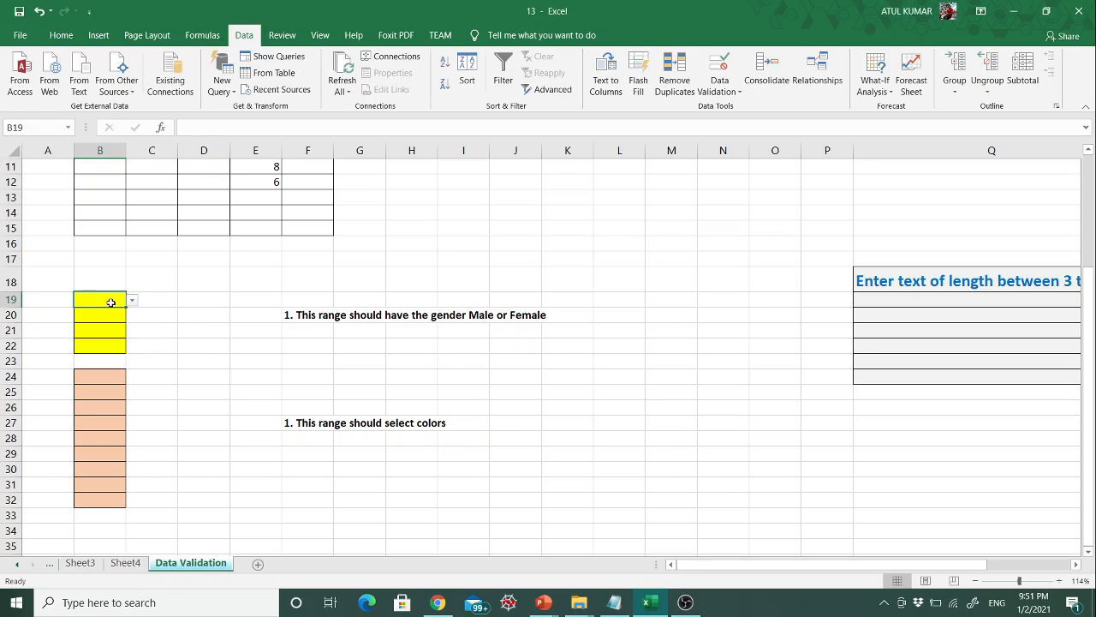
left_click(131, 303)
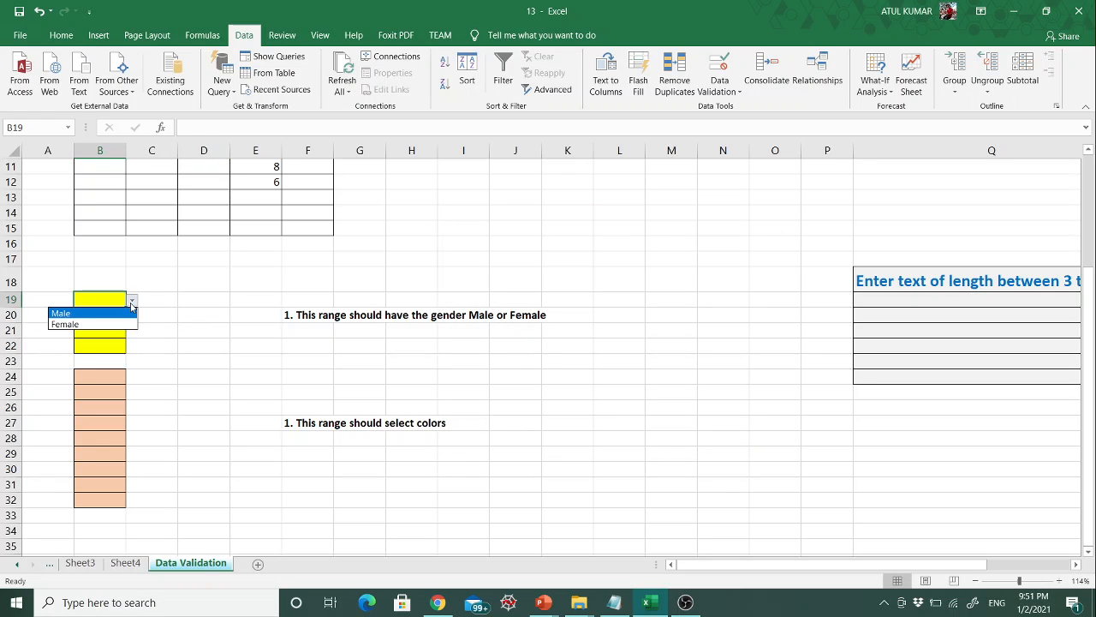
left_click(76, 325)
left_click(107, 315)
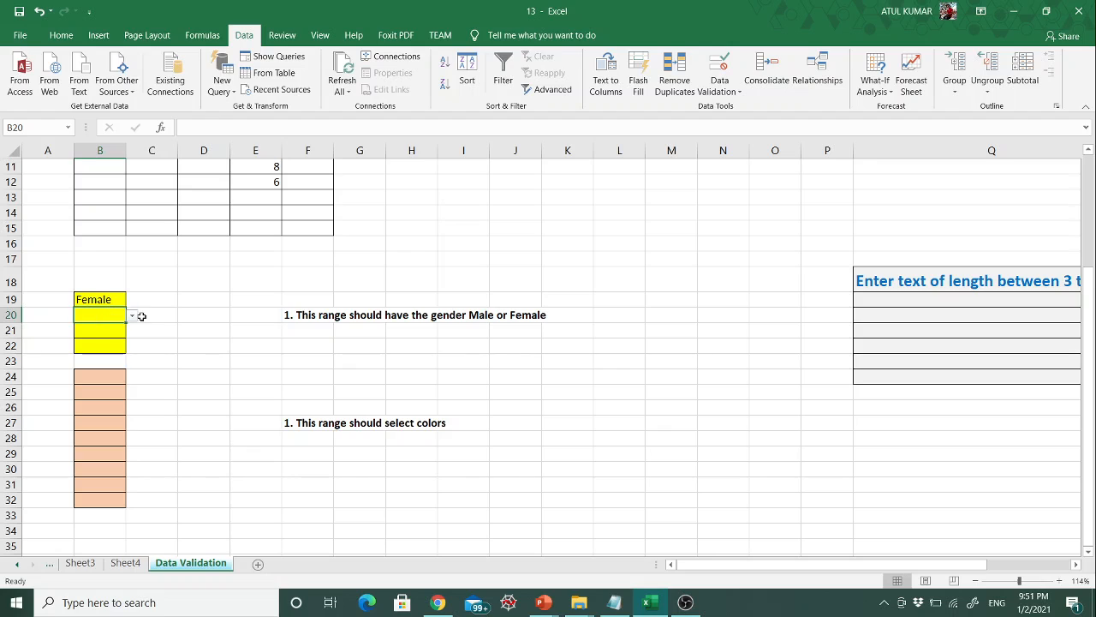
left_click(131, 315)
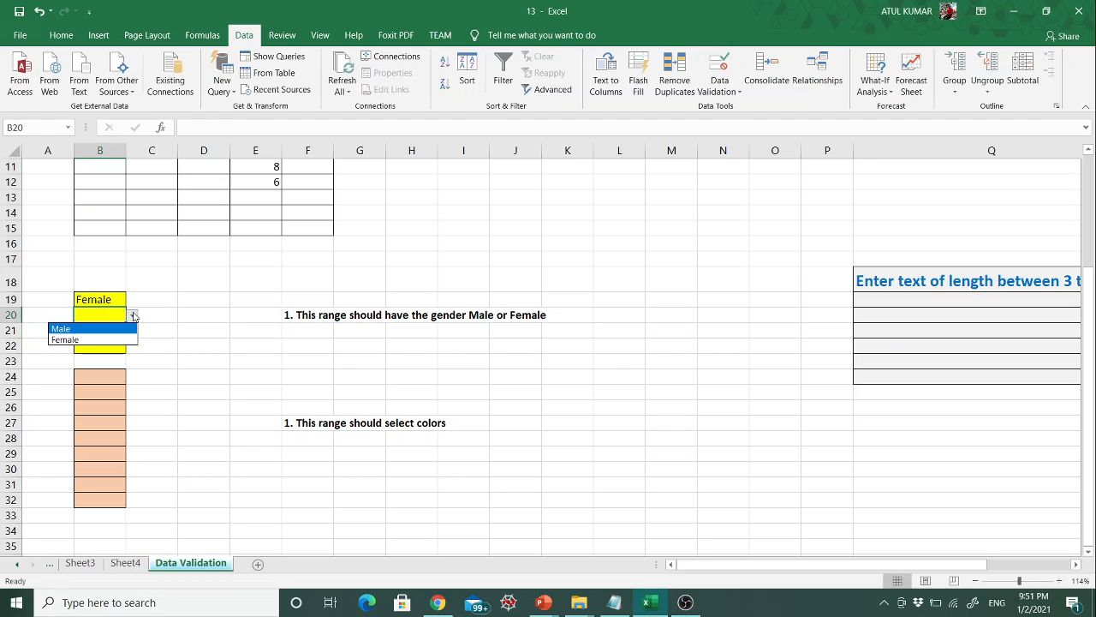
left_click(62, 329)
Choose Female for both cells B21 and B22 from the validation list
left_click(120, 329)
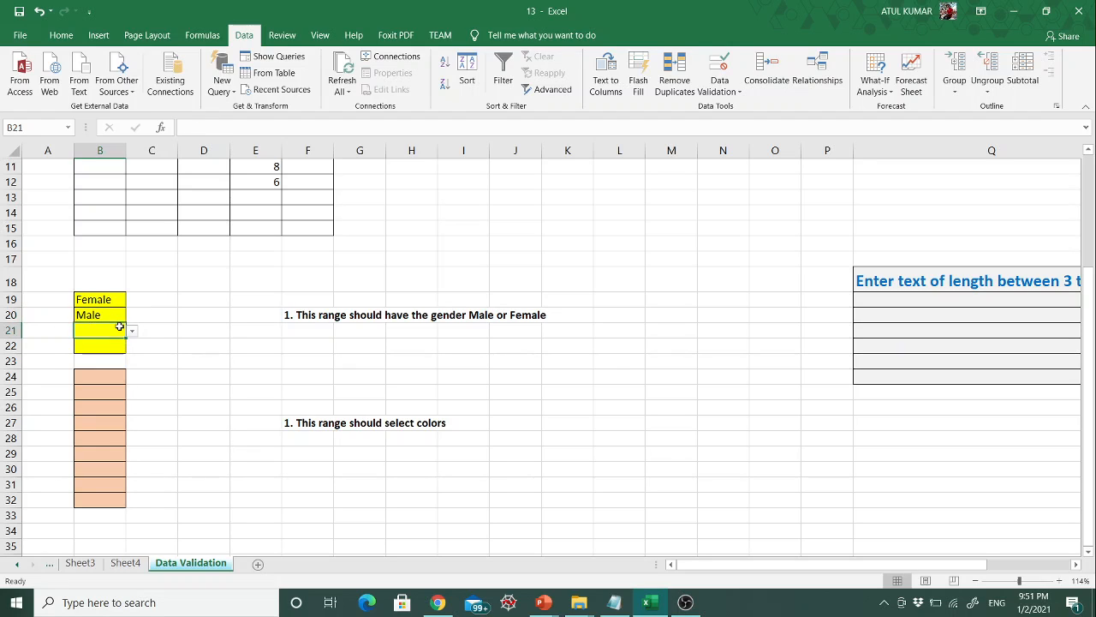
left_click(132, 333)
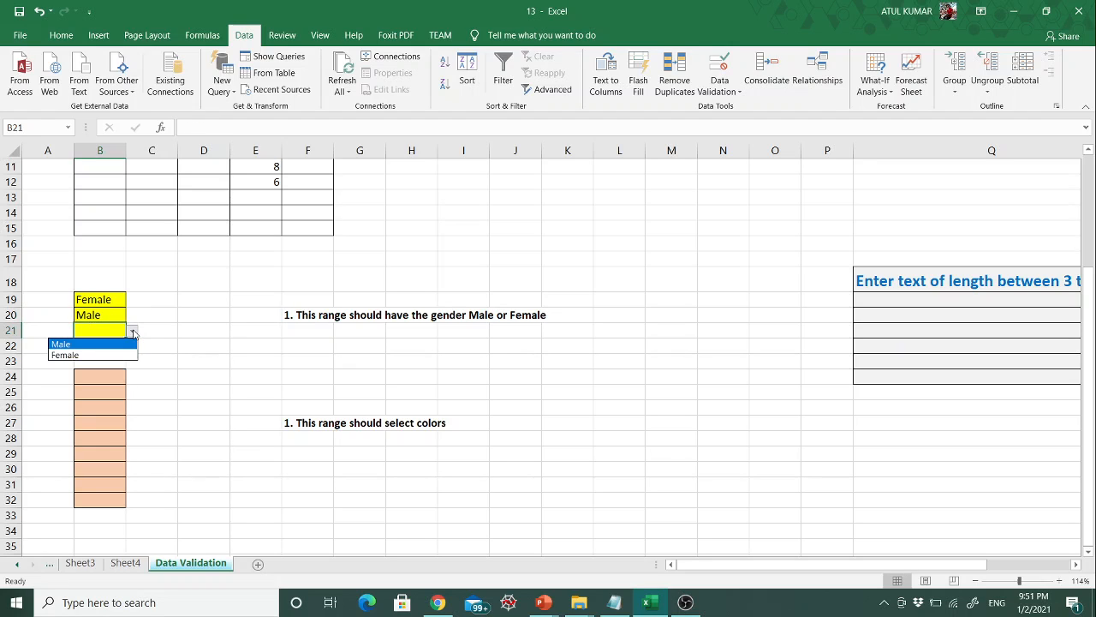
left_click(69, 355)
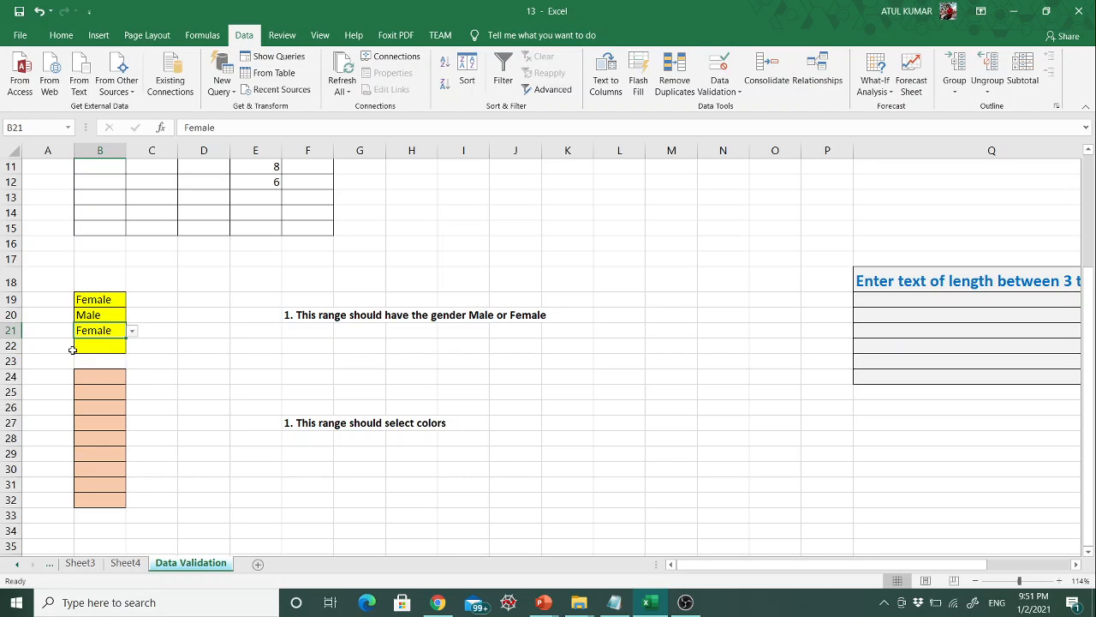
left_click(123, 351)
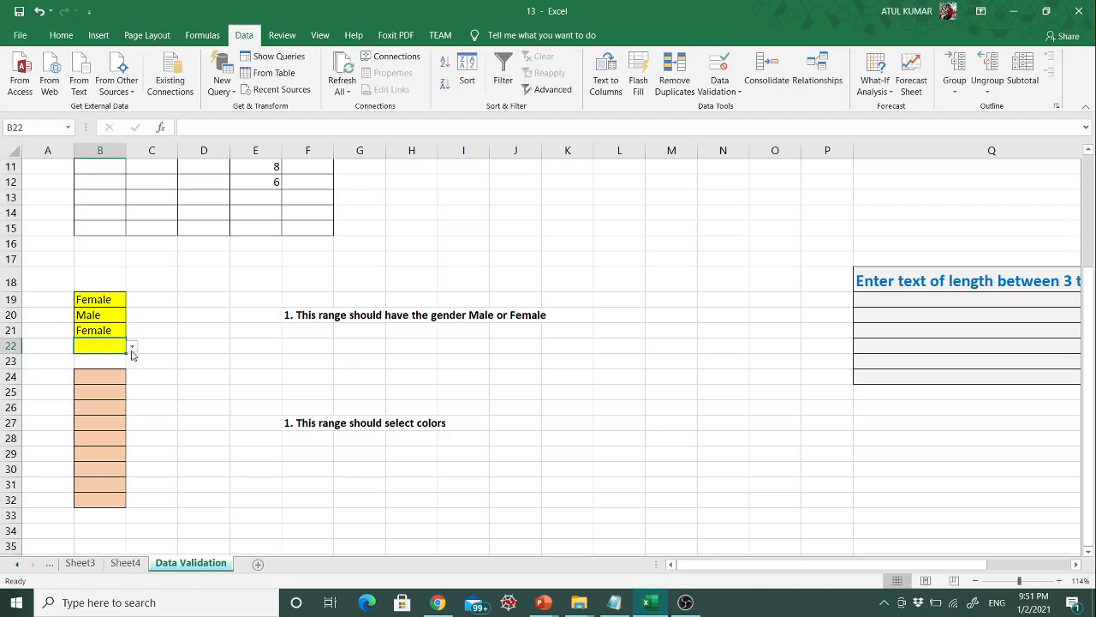
left_click(133, 347)
left_click(74, 369)
Start a data validation rule for cell B24, the first orange cell, that allows values from a list
left_click(99, 377)
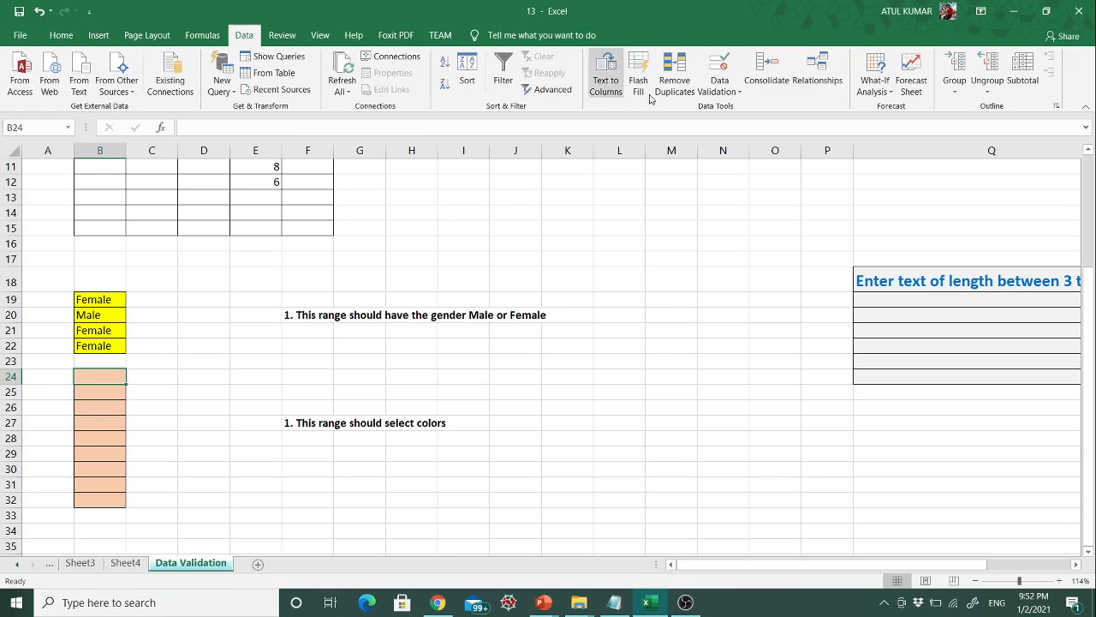
left_click(735, 90)
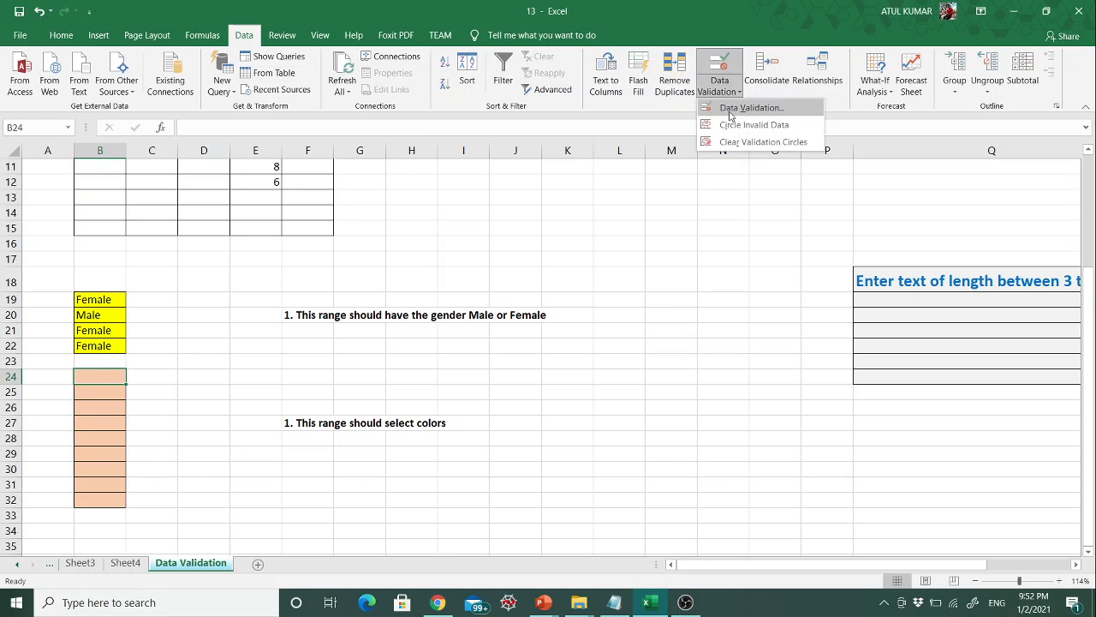
left_click(729, 114)
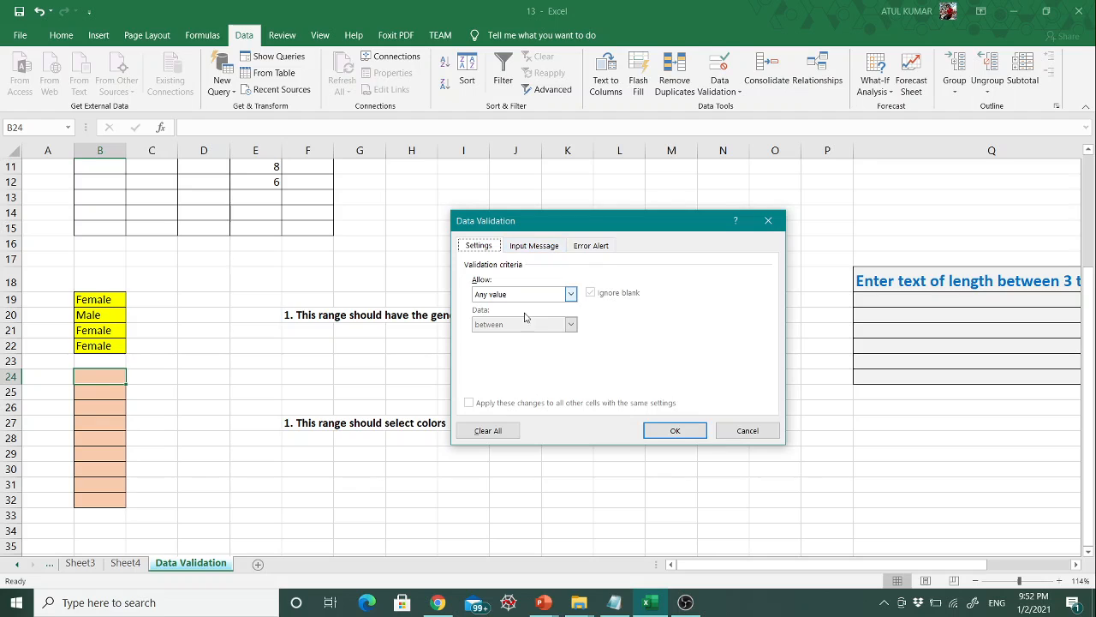
left_click(571, 295)
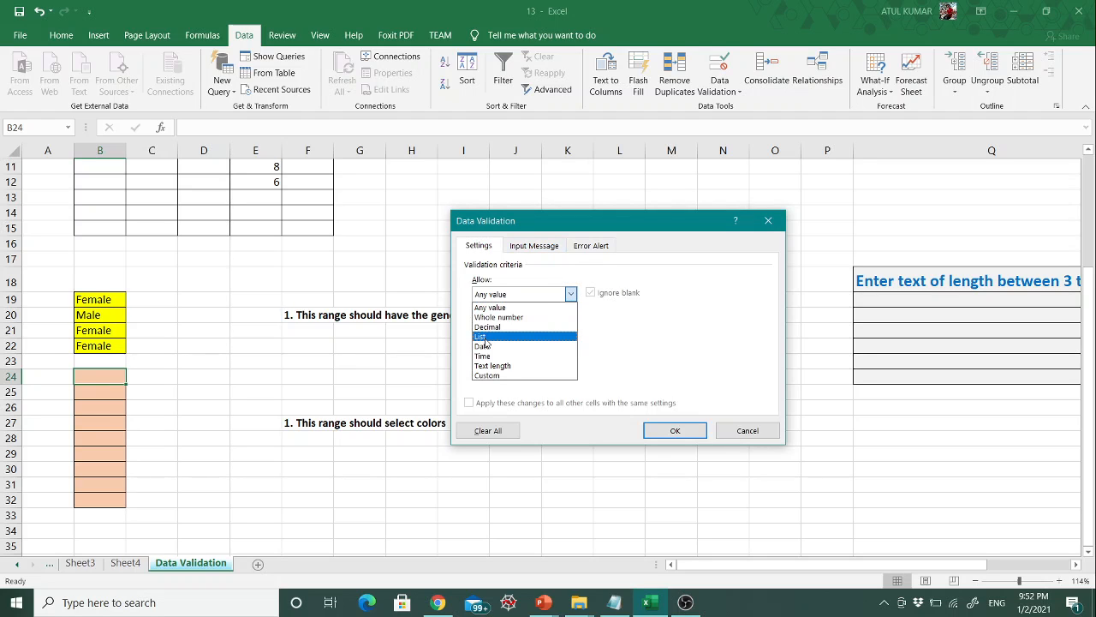
left_click(485, 340)
Set the list source to Red, Green, Yellow,Black and apply the rule to cell B24
left_click(488, 354)
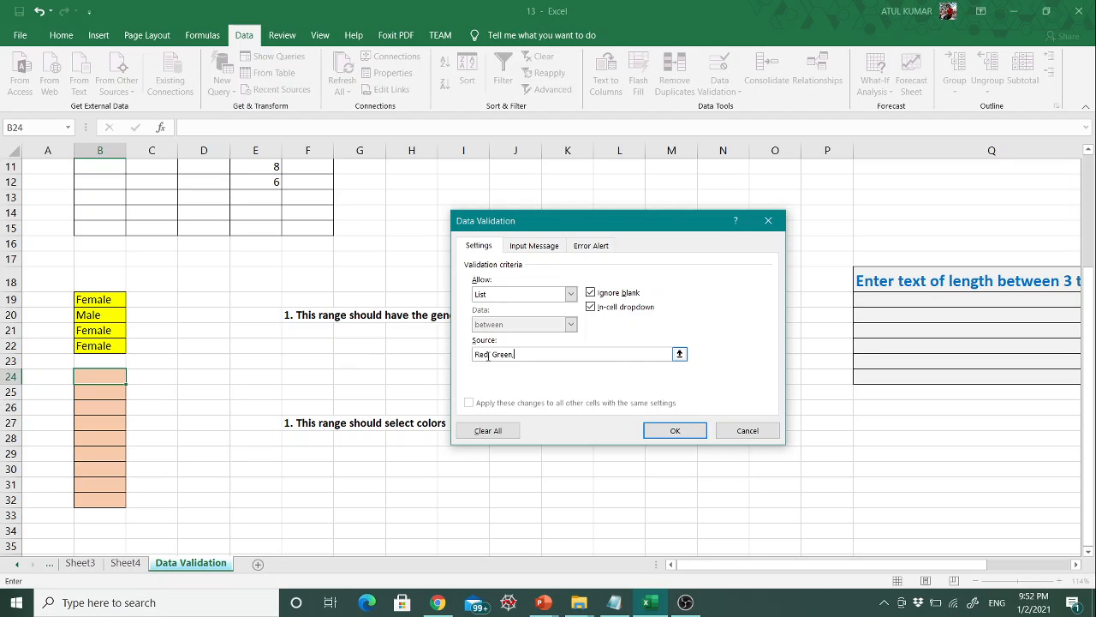
type("ello")
left_click(520, 355)
key("BackSpace")
type("Y")
key("Right")
key("Right")
key("BackSpace")
key("BackSpace")
key("BackSpace")
key("BackSpace")
key("BackSpace")
key("BackSpace")
key("BackSpace")
type("Y")
type("B")
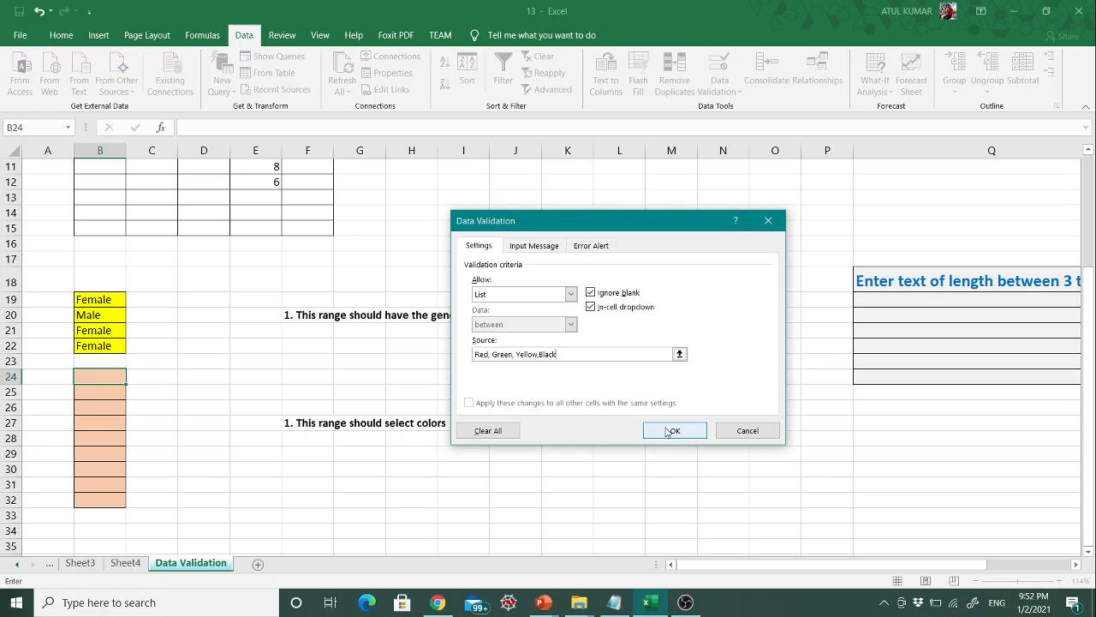
left_click(673, 431)
Choose Green for cell B24 from the validation list and check whether cell B25 offers the same list
left_click(133, 378)
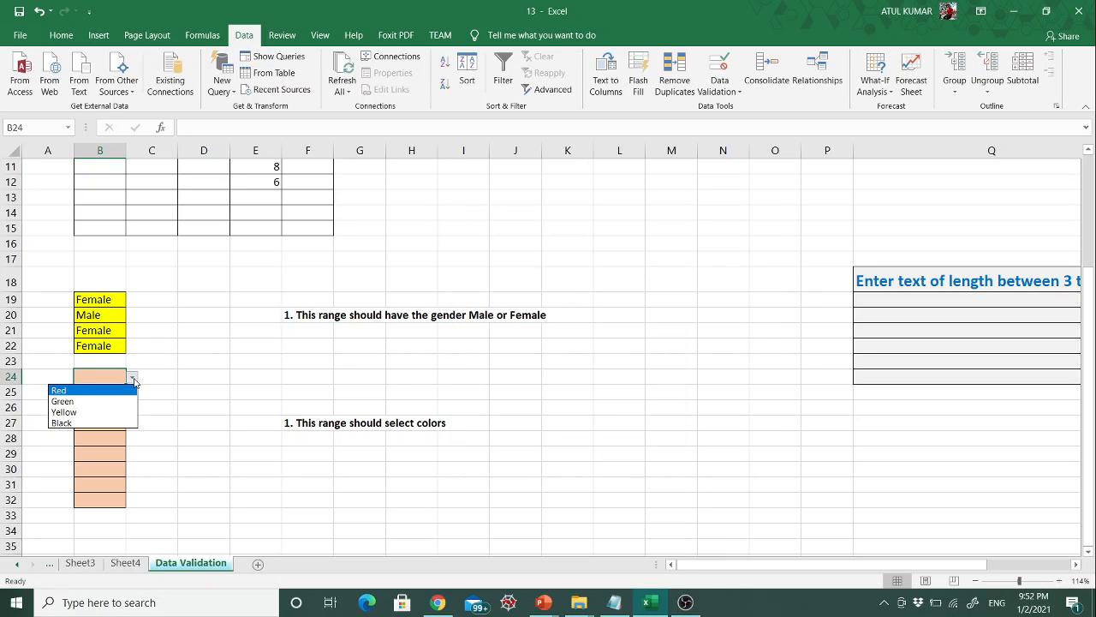
left_click(109, 399)
left_click(109, 397)
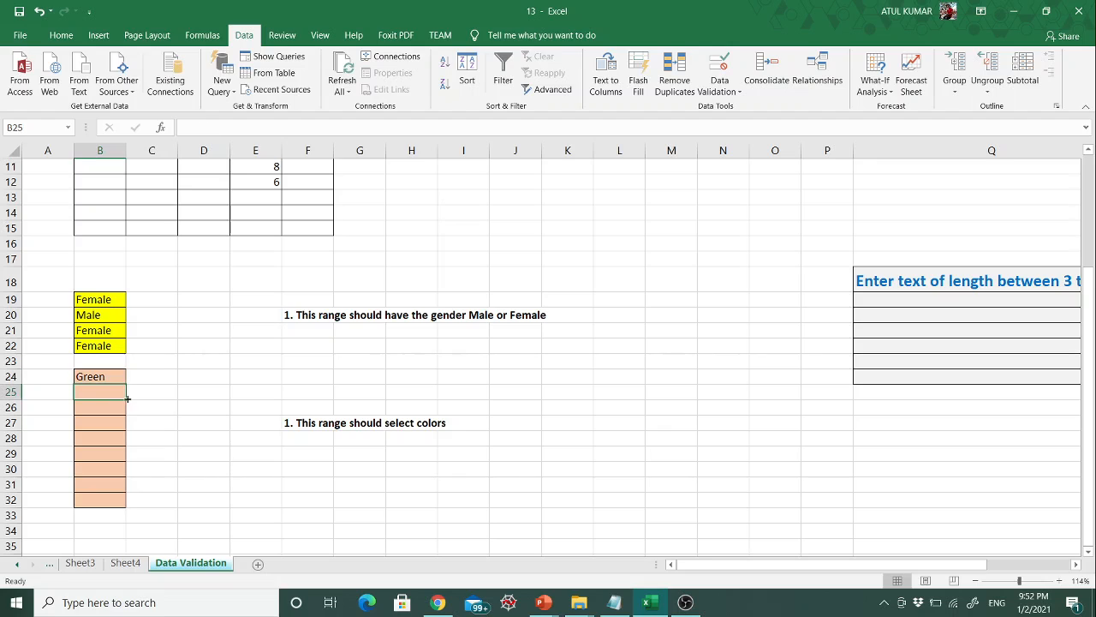
left_click(130, 394)
left_click(84, 395)
left_click(92, 376)
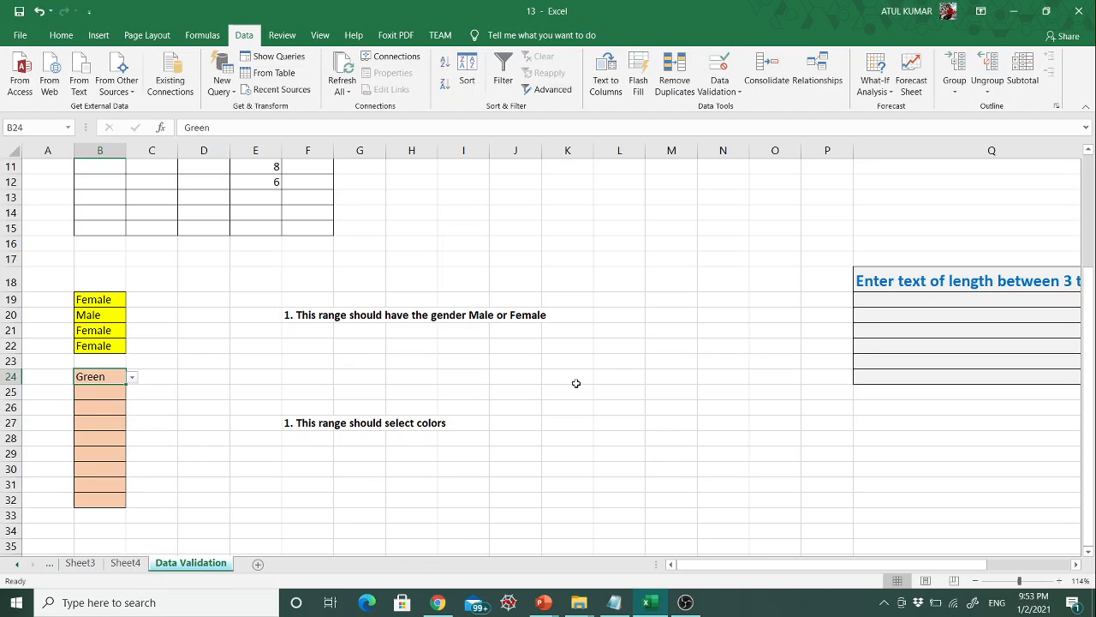
Enter a source list of colors in K24:K29: Black, Blue, Red, Yellow, Green and White
left_click(566, 379)
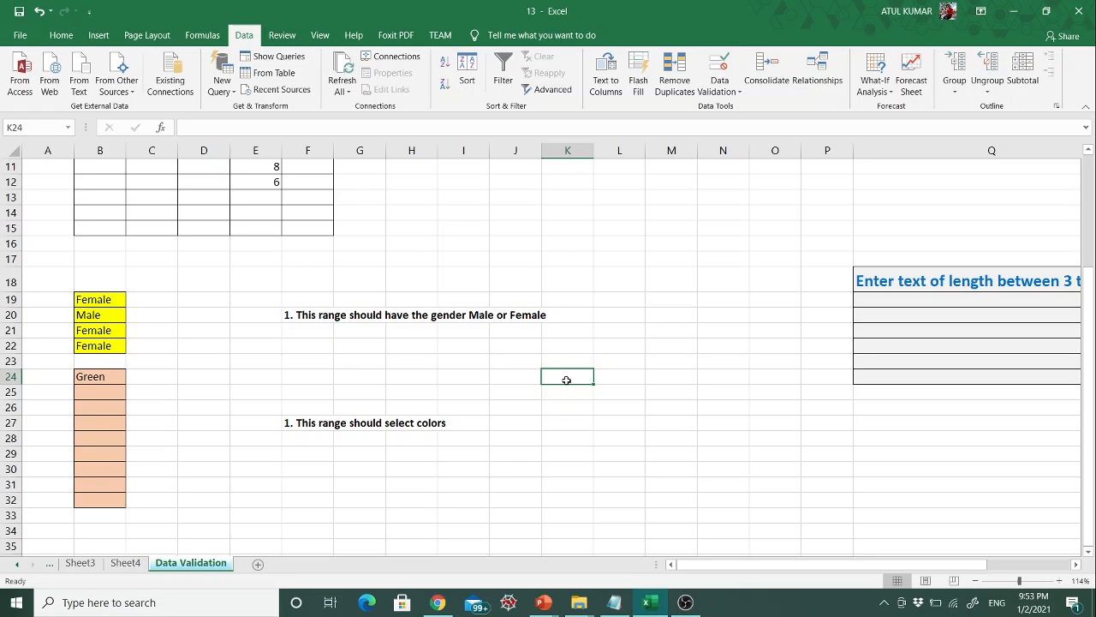
type("Bla")
key("BackSpace")
key("BackSpace")
type("lack")
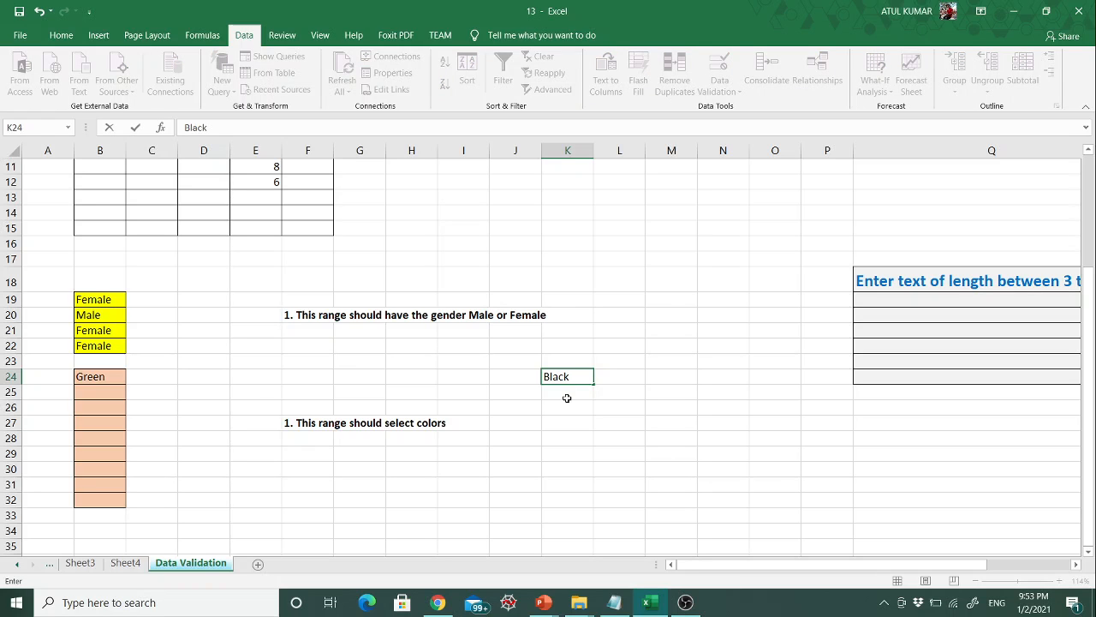
key("Return")
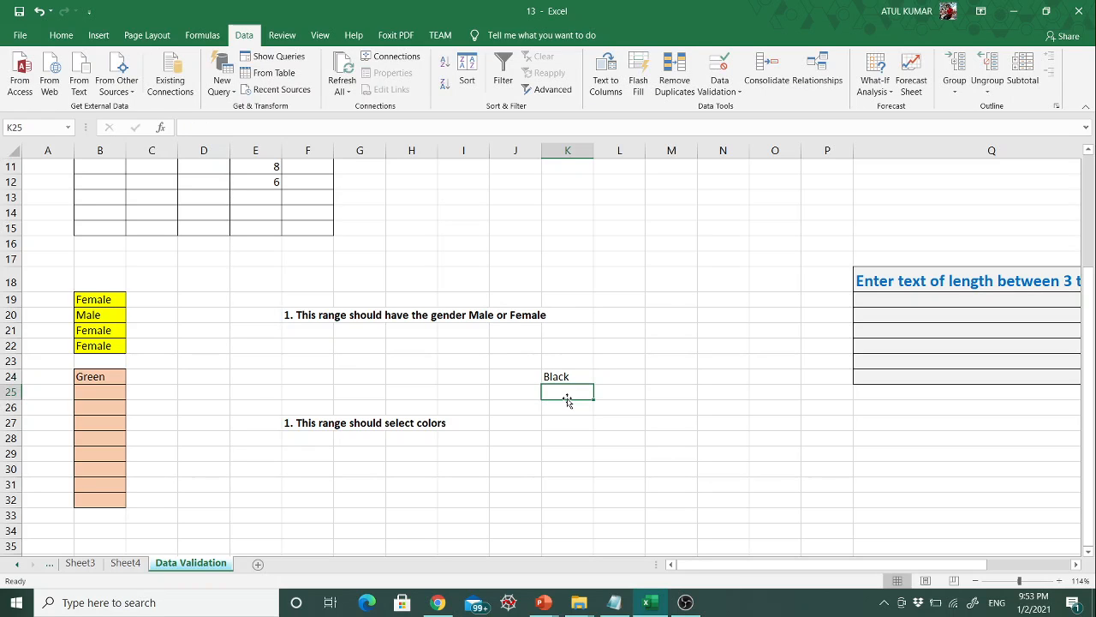
type("Blue")
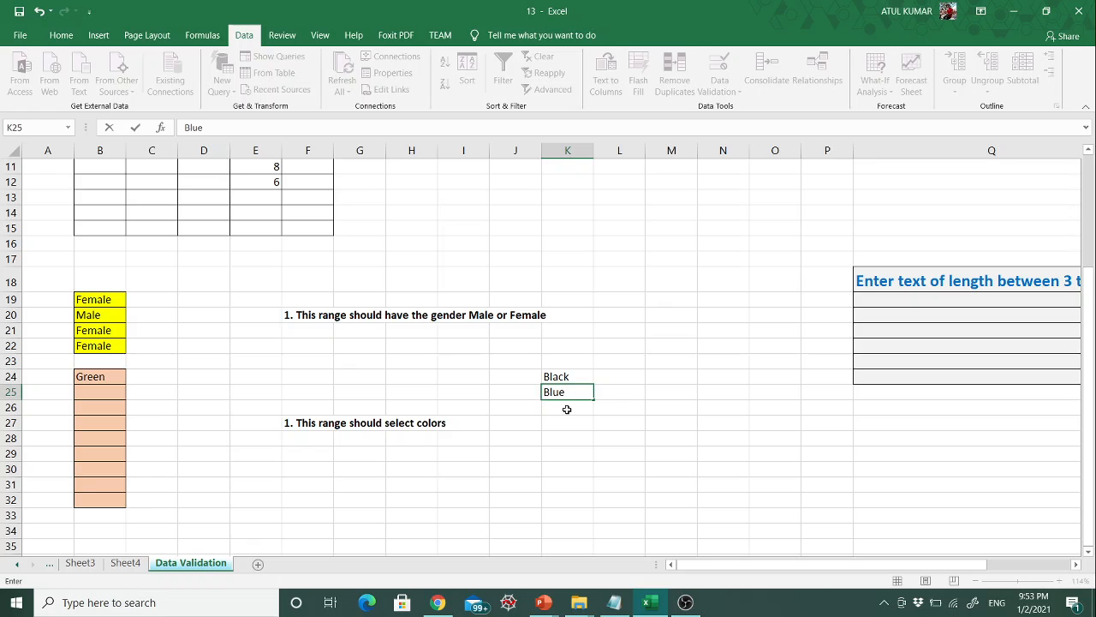
key("Return")
type("Red")
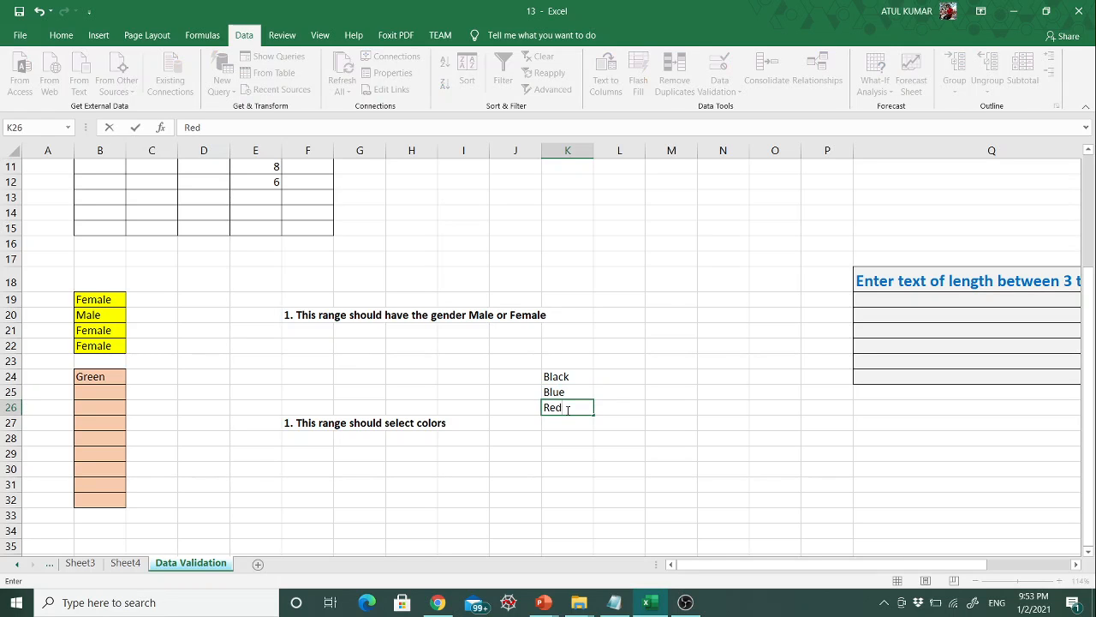
key("Return")
type("Yellow")
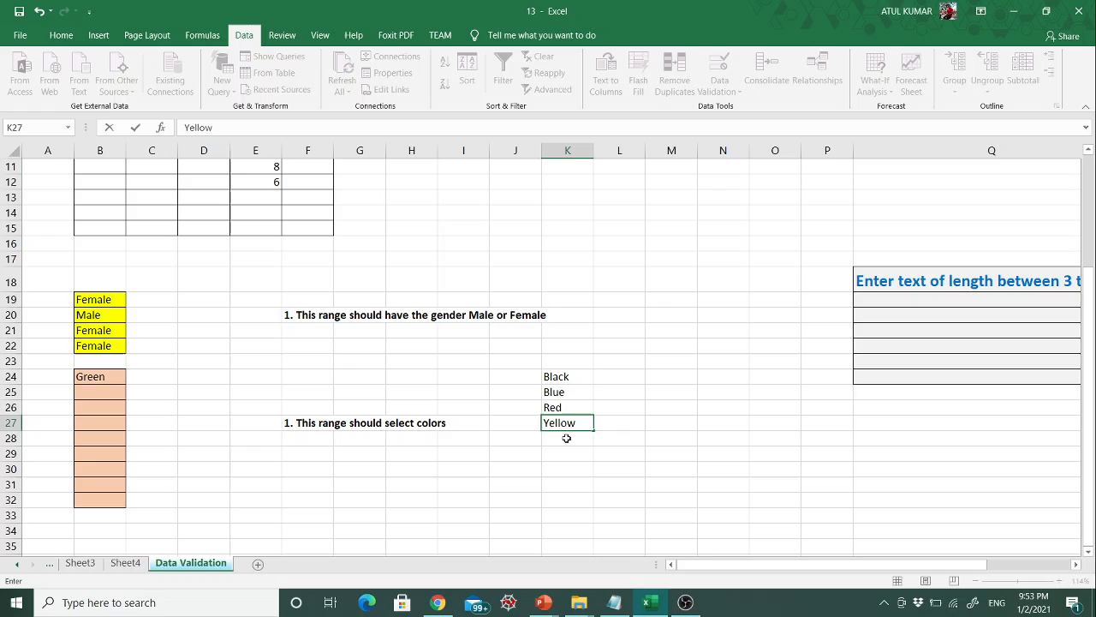
key("Return")
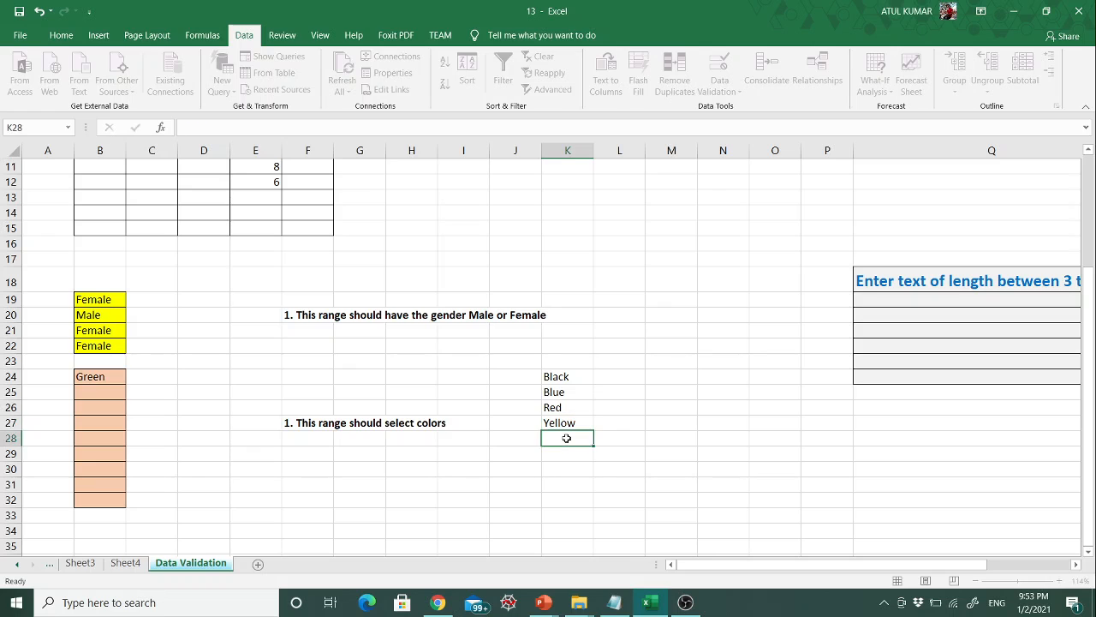
type("Green")
key("Return")
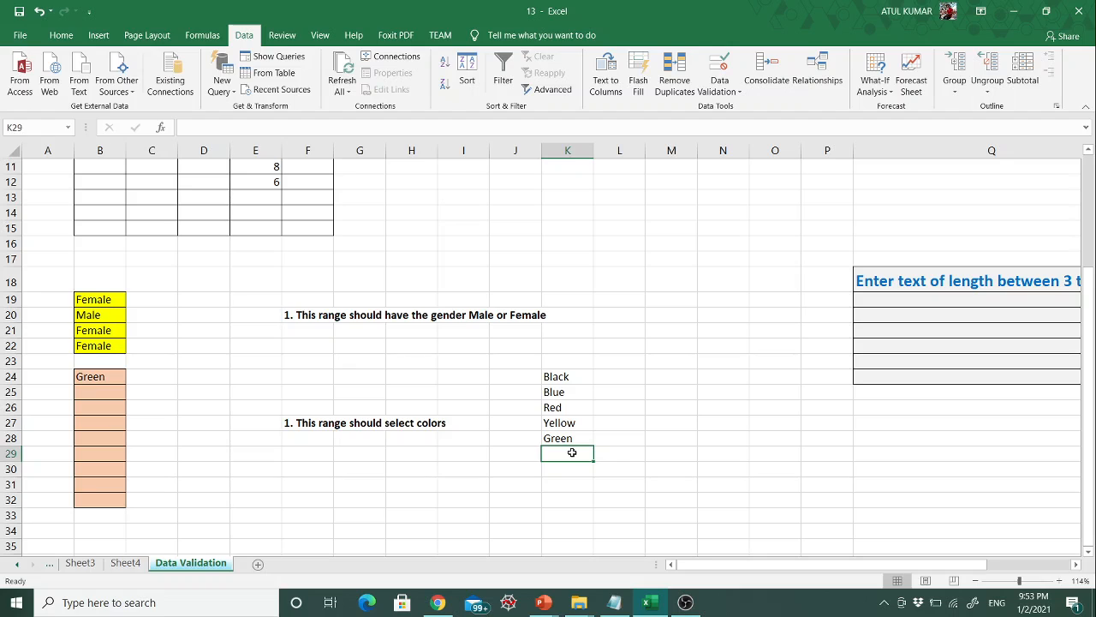
type("White")
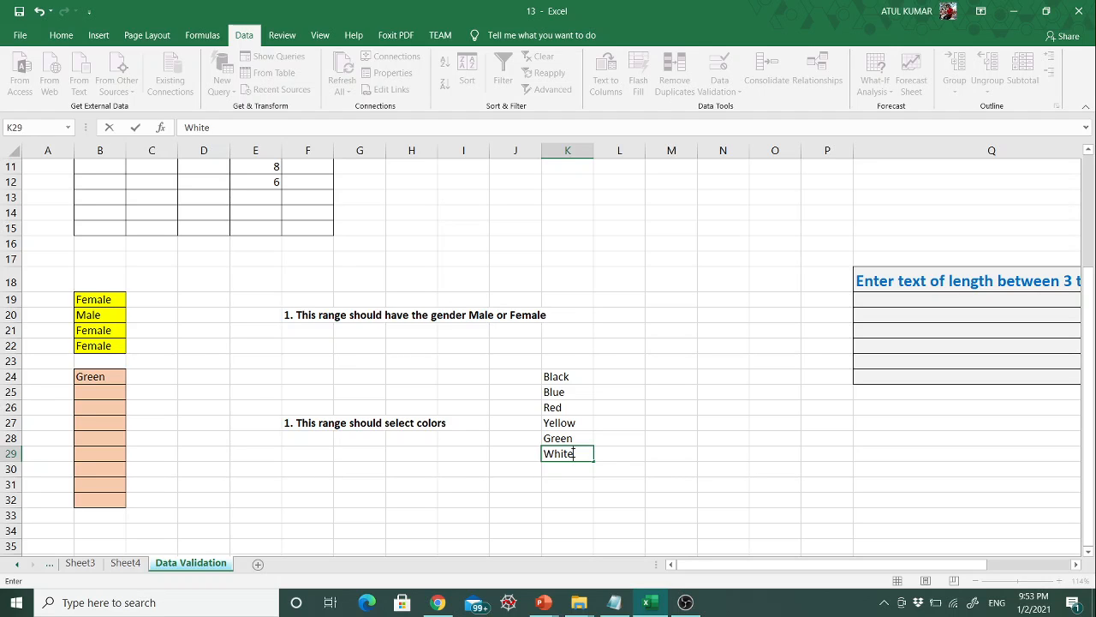
left_click(561, 377)
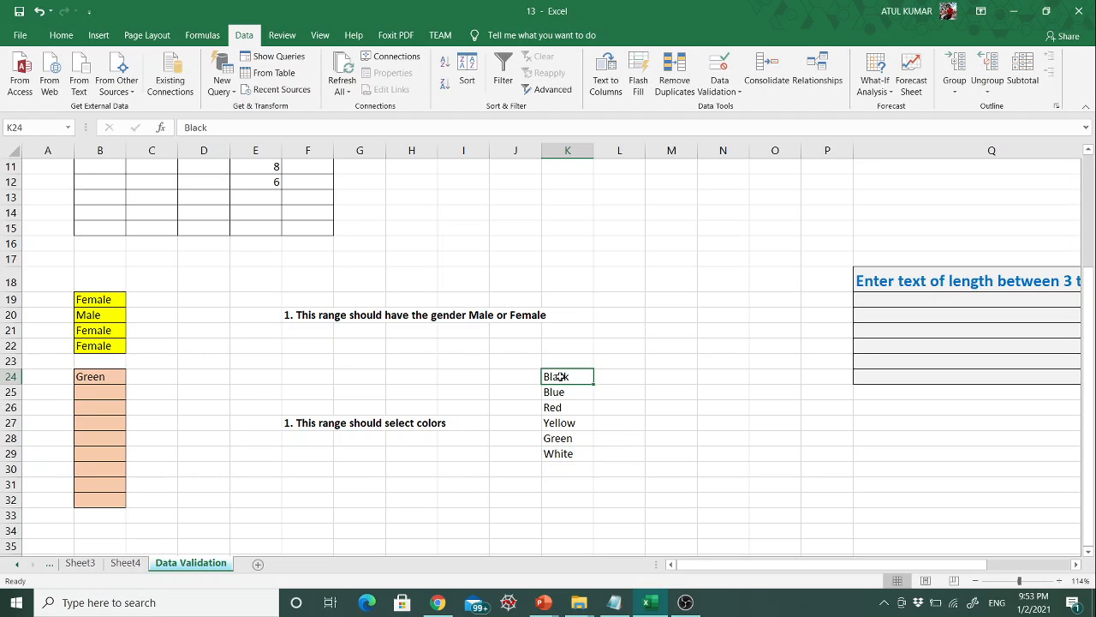
left_click_drag(561, 376, 561, 453)
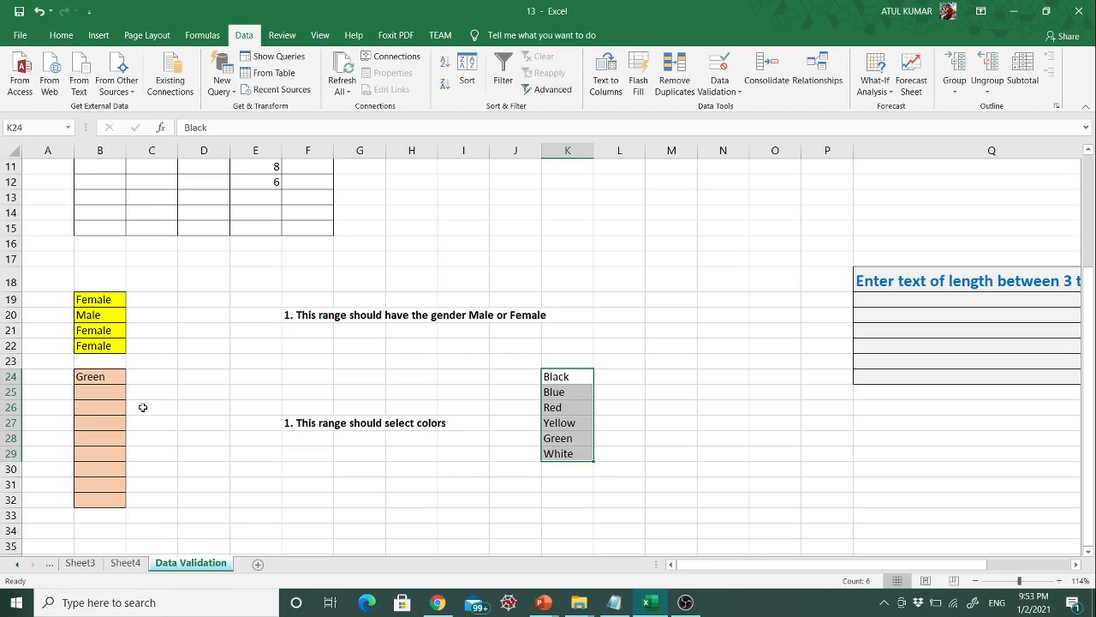
Start a data validation rule for the remaining orange cells B25:B32 that allows values from a list
left_click(110, 392)
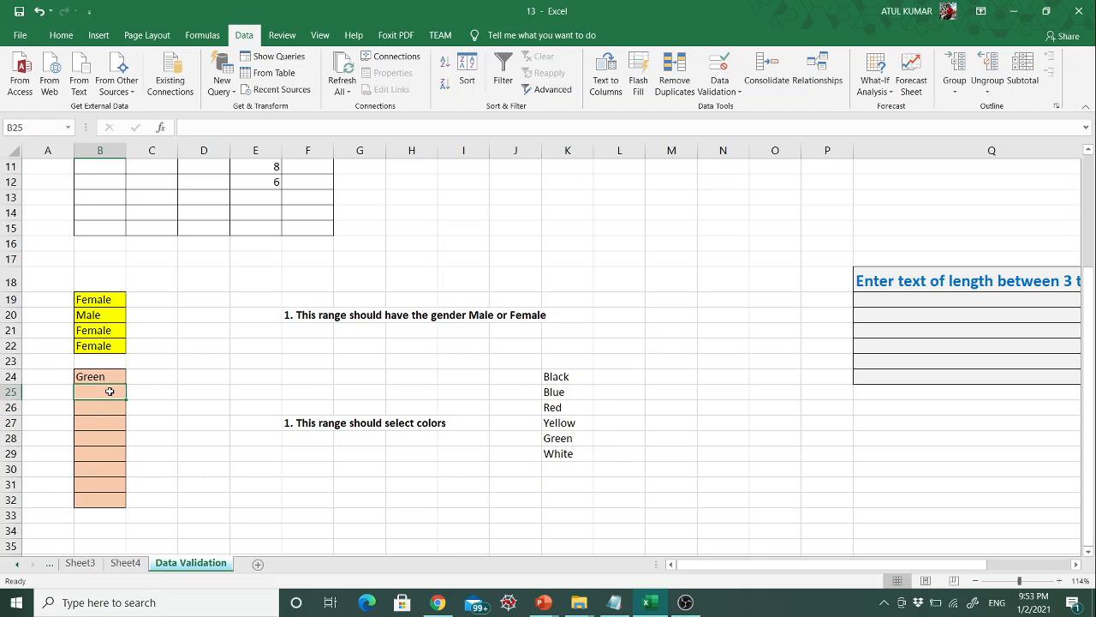
key("shift+Down")
key("shift+Down")
key("shift+Down")
key("shift+Down")
key("shift+Down")
key("shift+Down")
key("shift+Down")
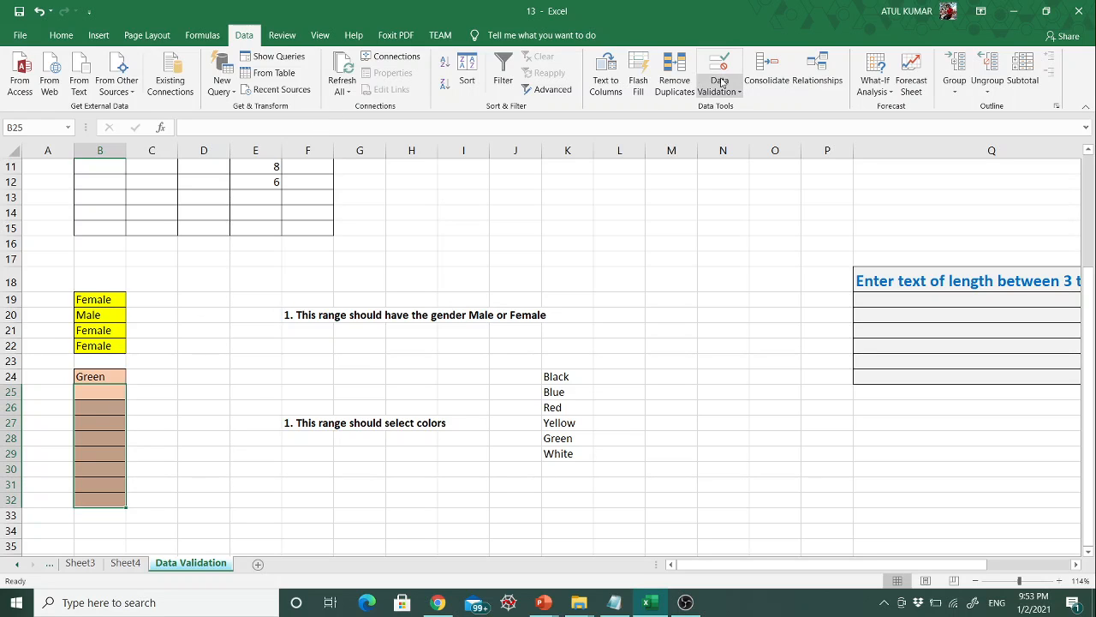
left_click(721, 82)
left_click(737, 110)
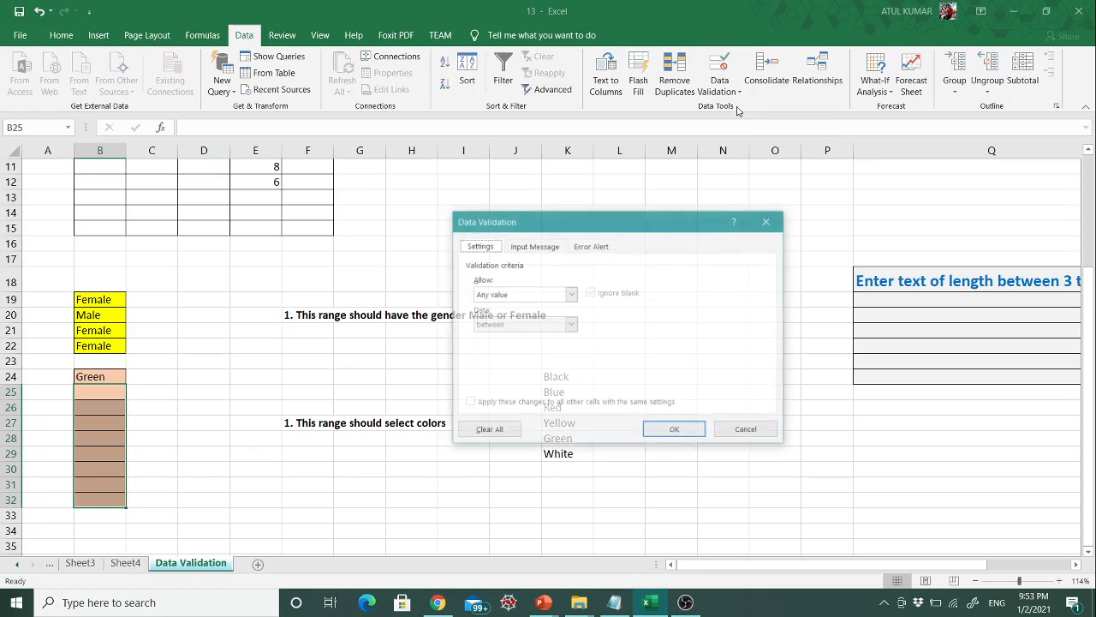
left_click(507, 294)
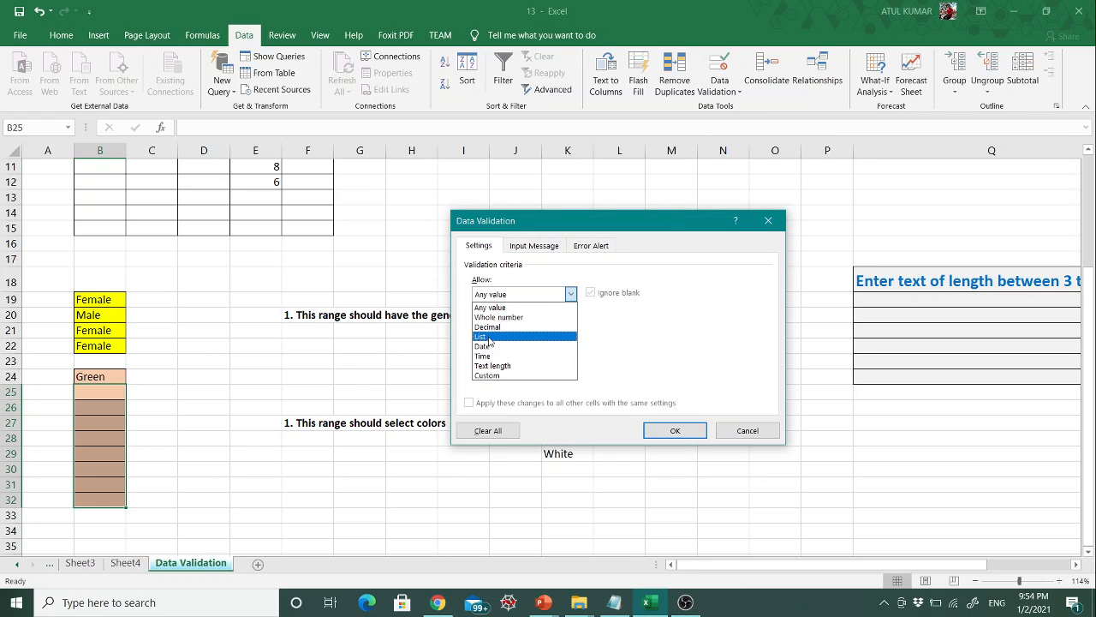
left_click(489, 337)
Set the list source to the color cells =$K$24:$K$29 and apply the rule to the range
left_click(680, 352)
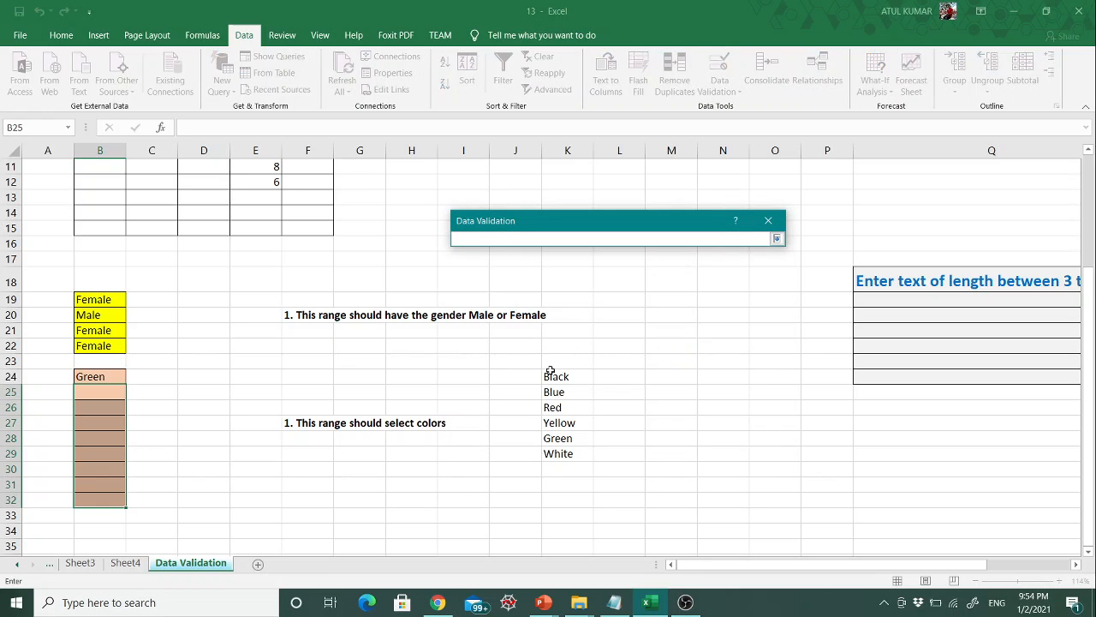
left_click(550, 371)
key("shift+Down")
key("shift+Down")
key("shift+Down")
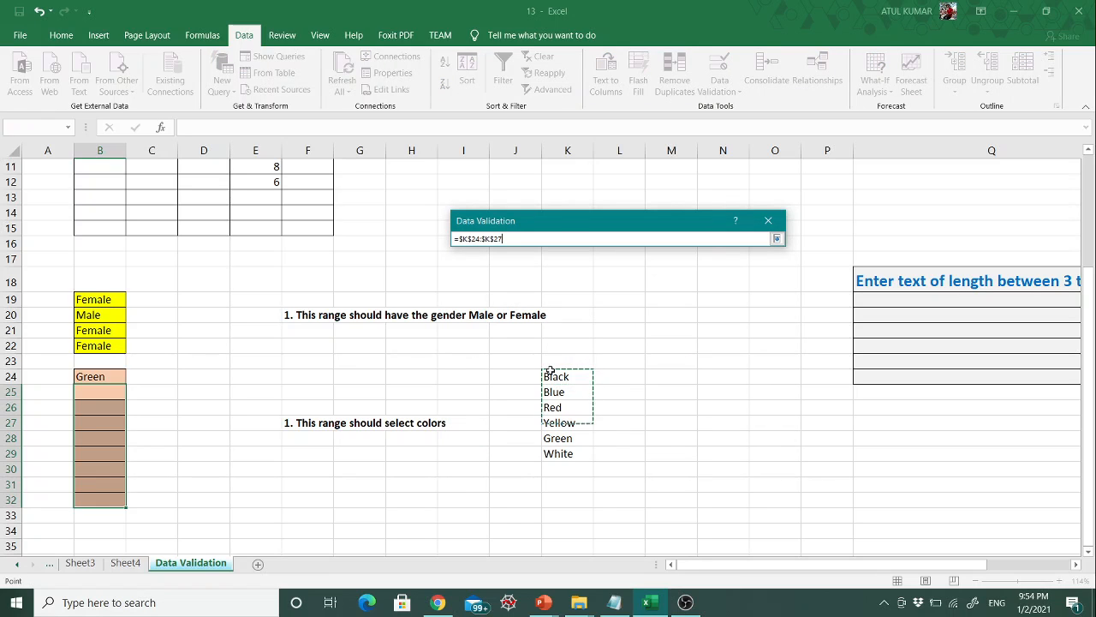
key("shift+Down")
key("shift+Down")
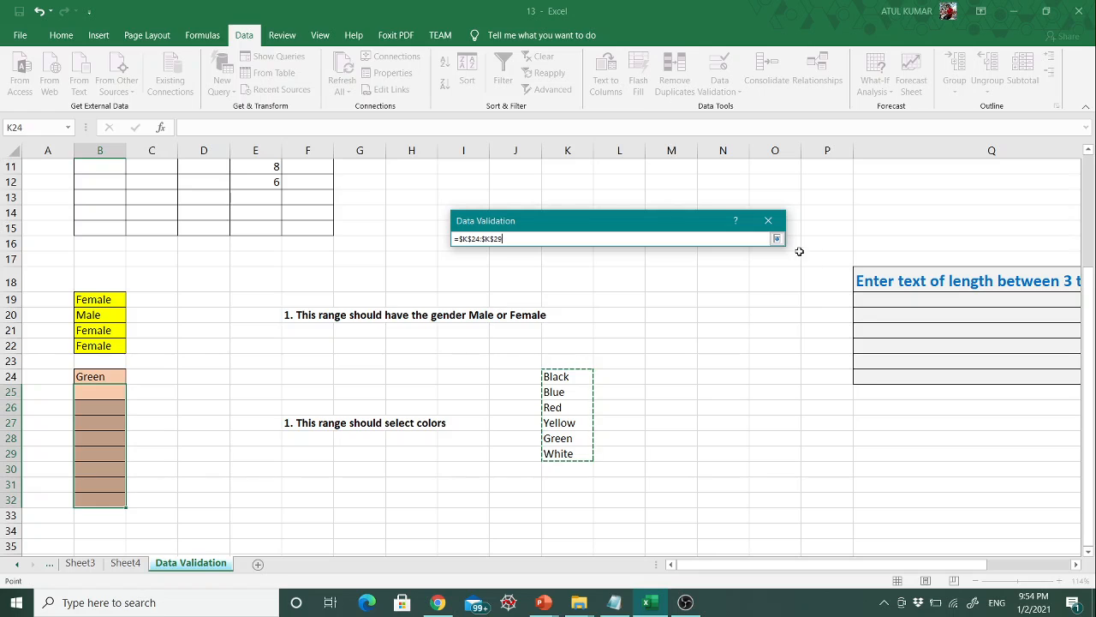
left_click(777, 238)
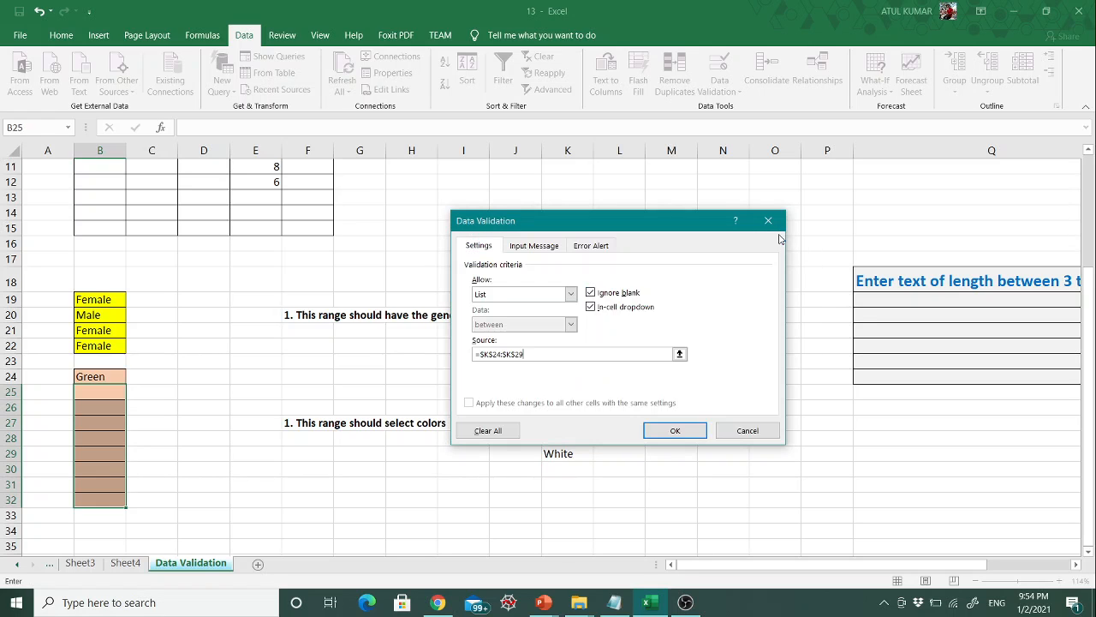
left_click(656, 435)
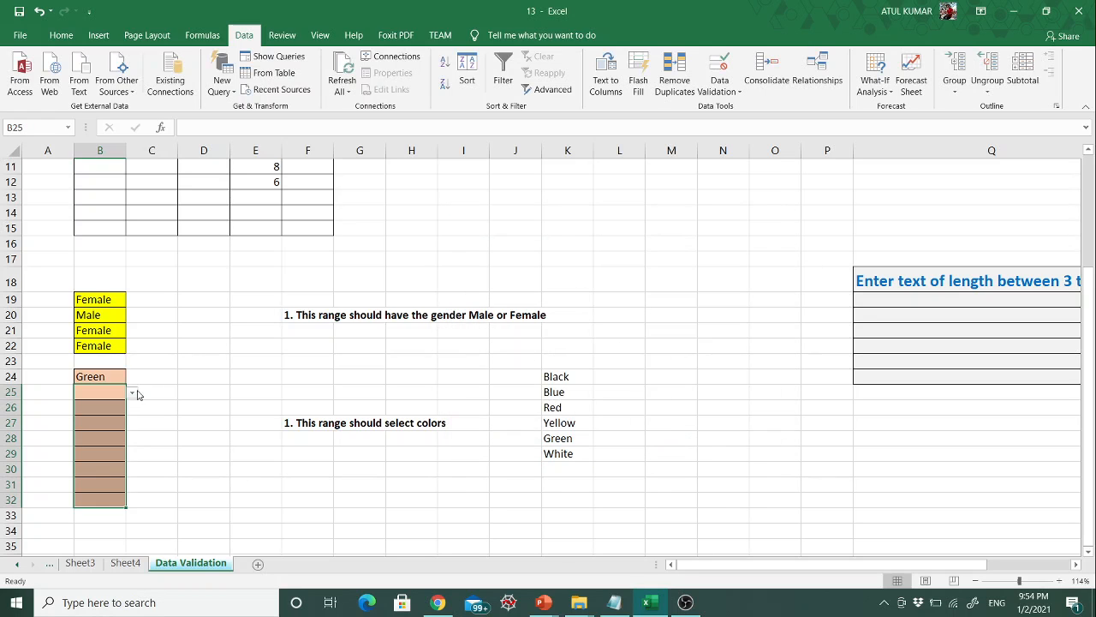
Choose Blue for cell B25, Yellow for B26 and Red for B29 from the validation list
left_click(131, 394)
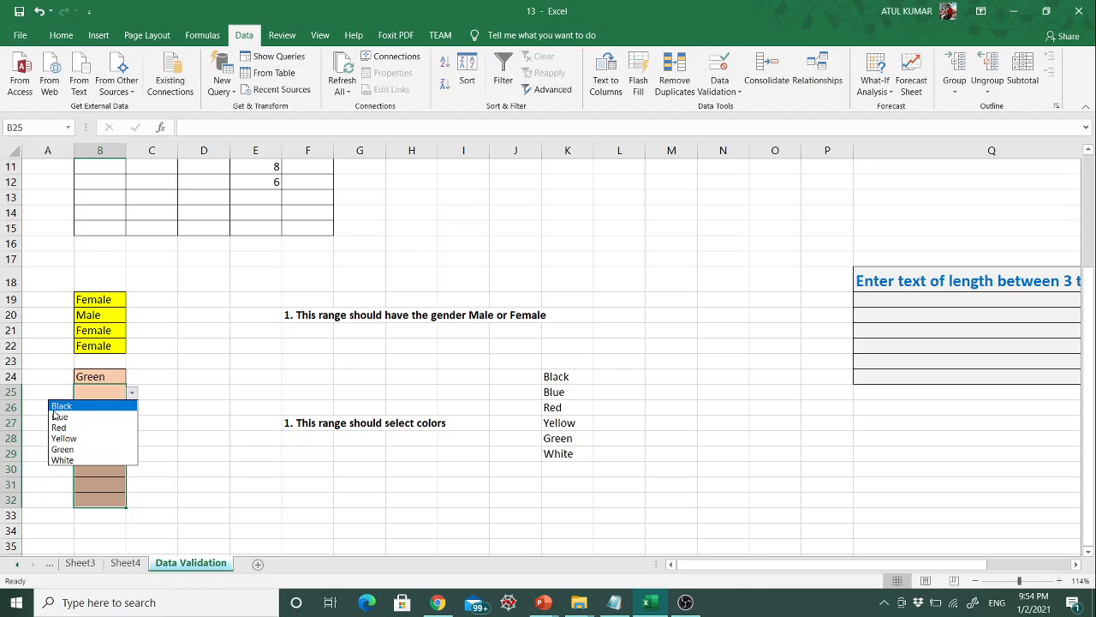
left_click(69, 416)
left_click(90, 407)
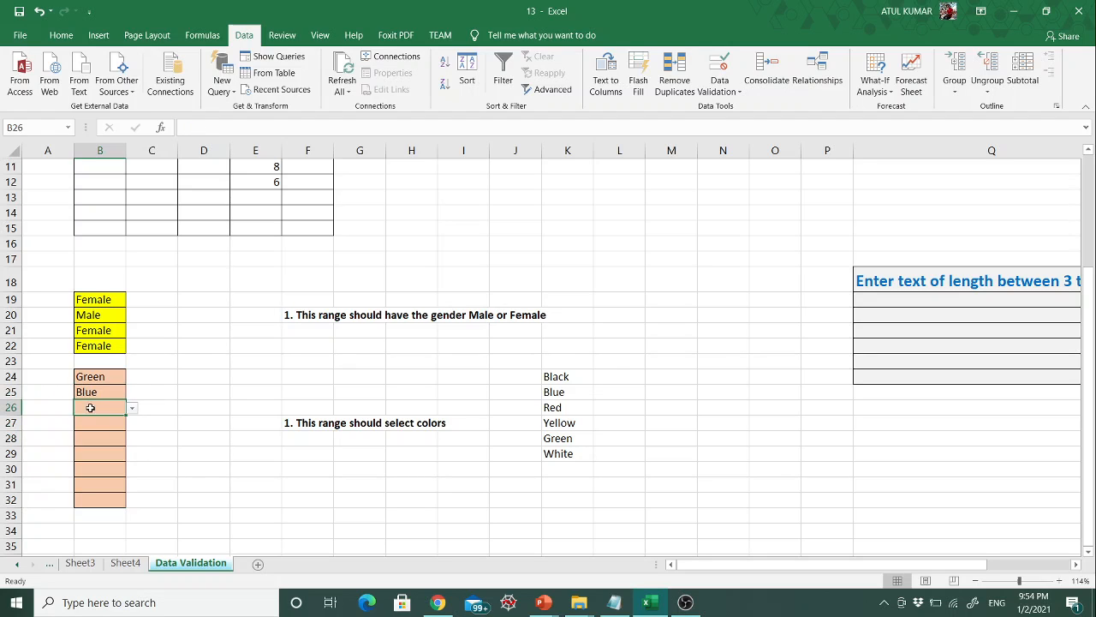
left_click(133, 409)
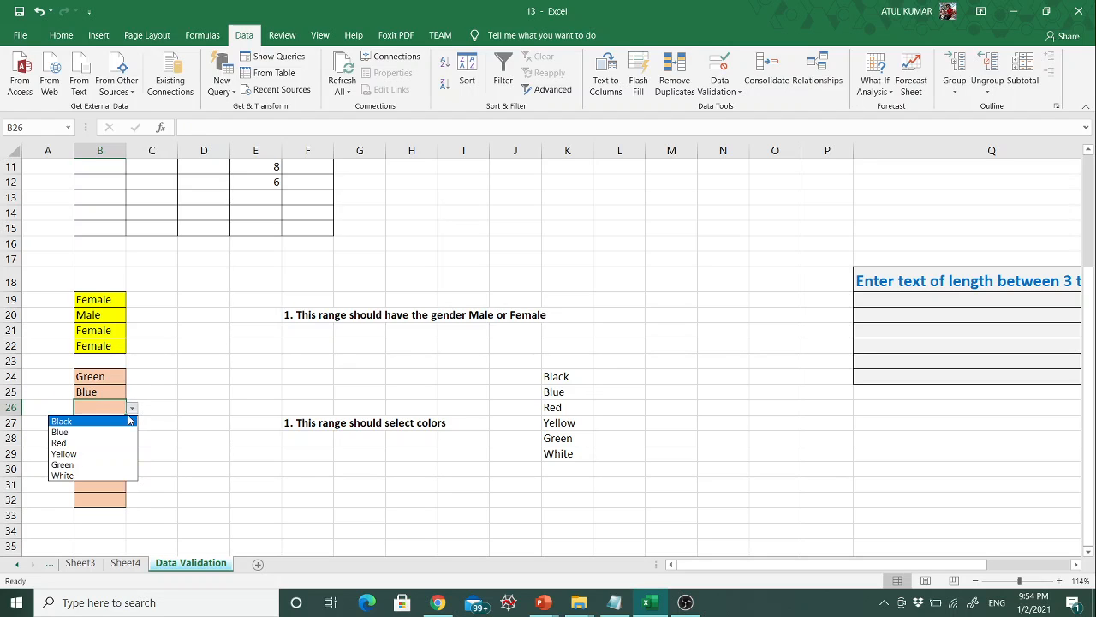
left_click(86, 453)
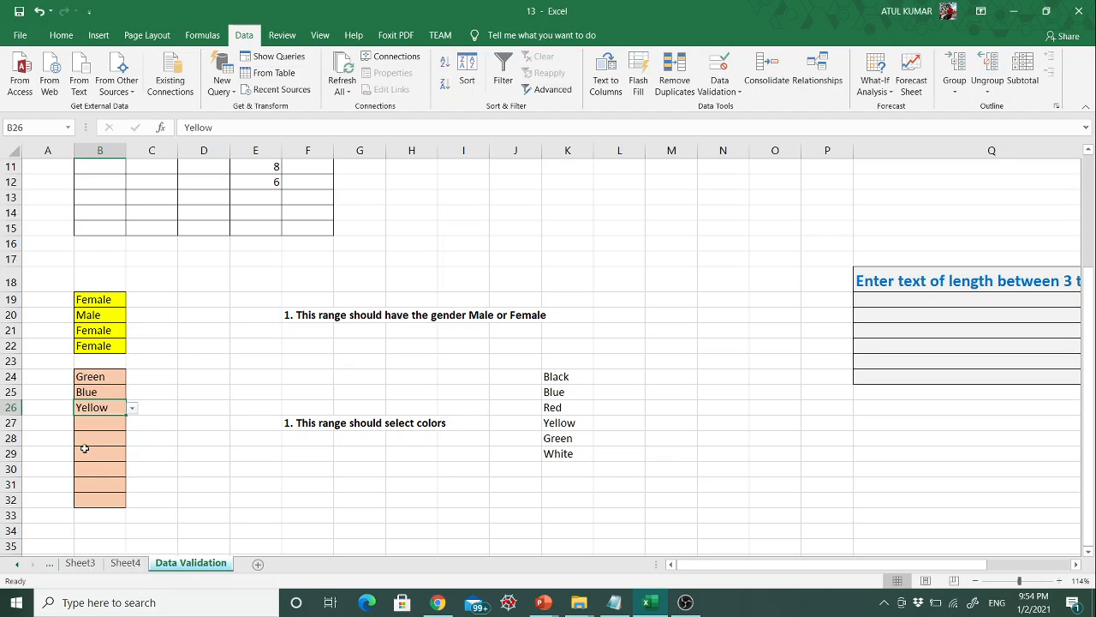
left_click(90, 453)
left_click(131, 455)
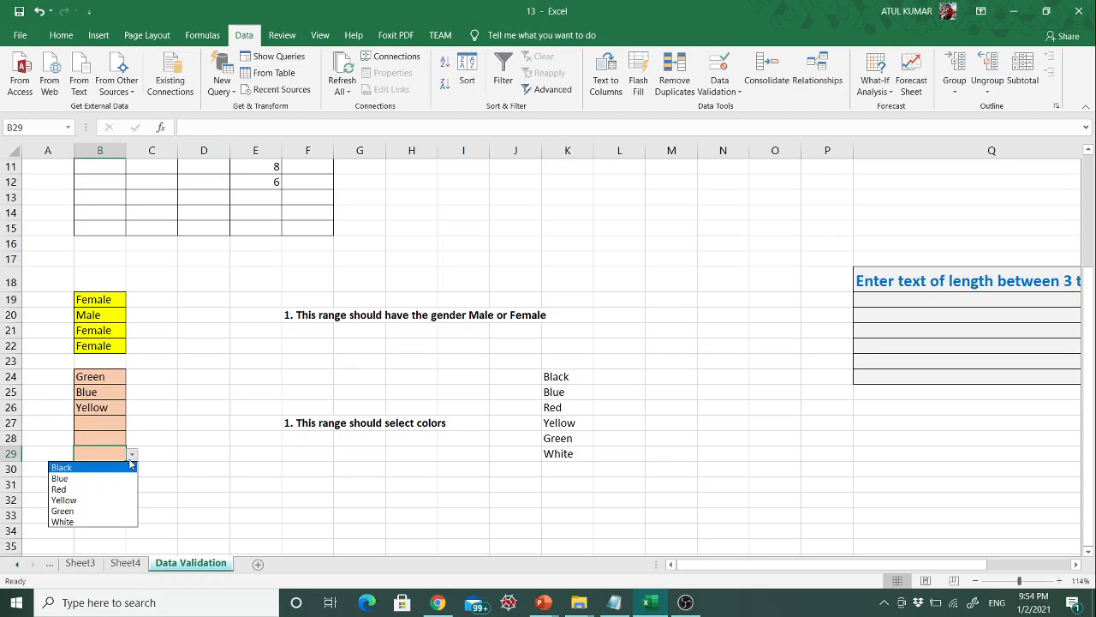
left_click(68, 490)
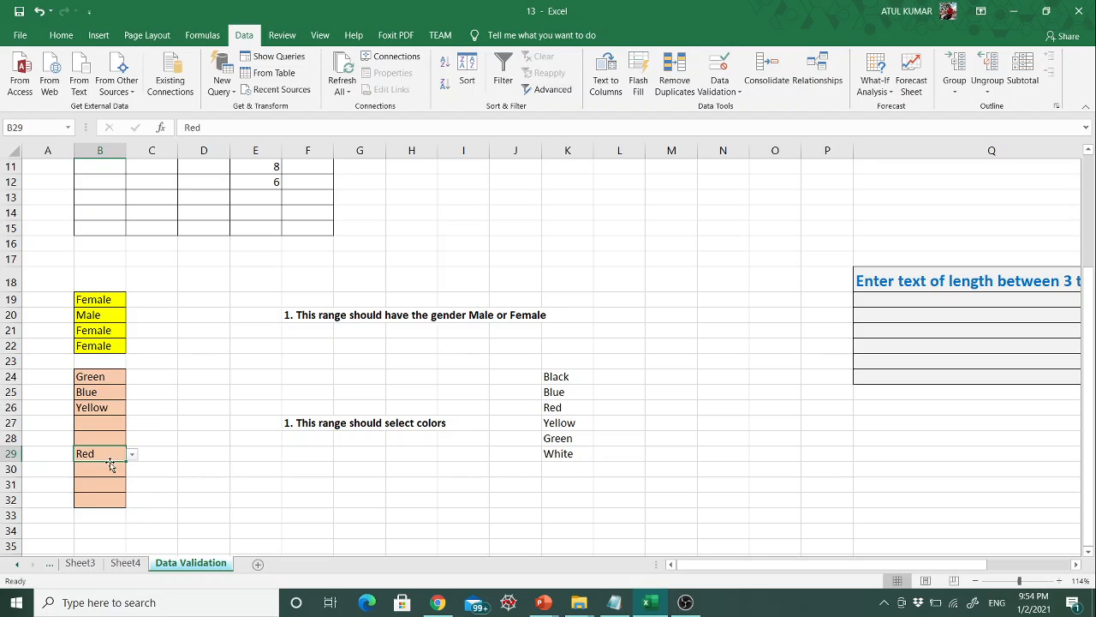
Choose Green for cell B30 and Red for cell B32 from the validation list
left_click(110, 467)
left_click(132, 470)
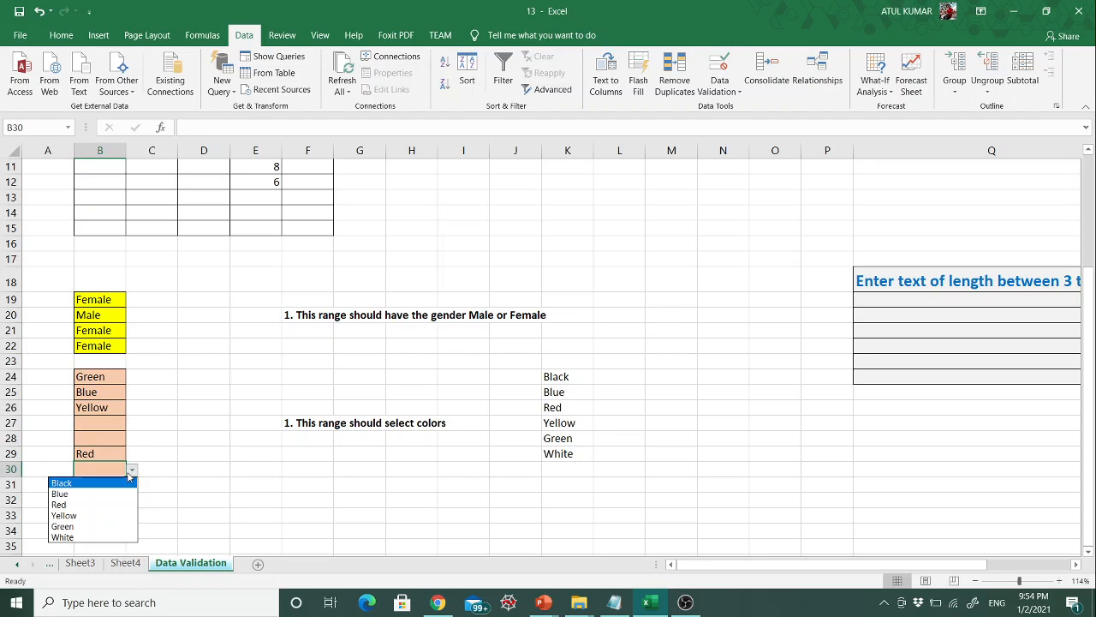
left_click(98, 527)
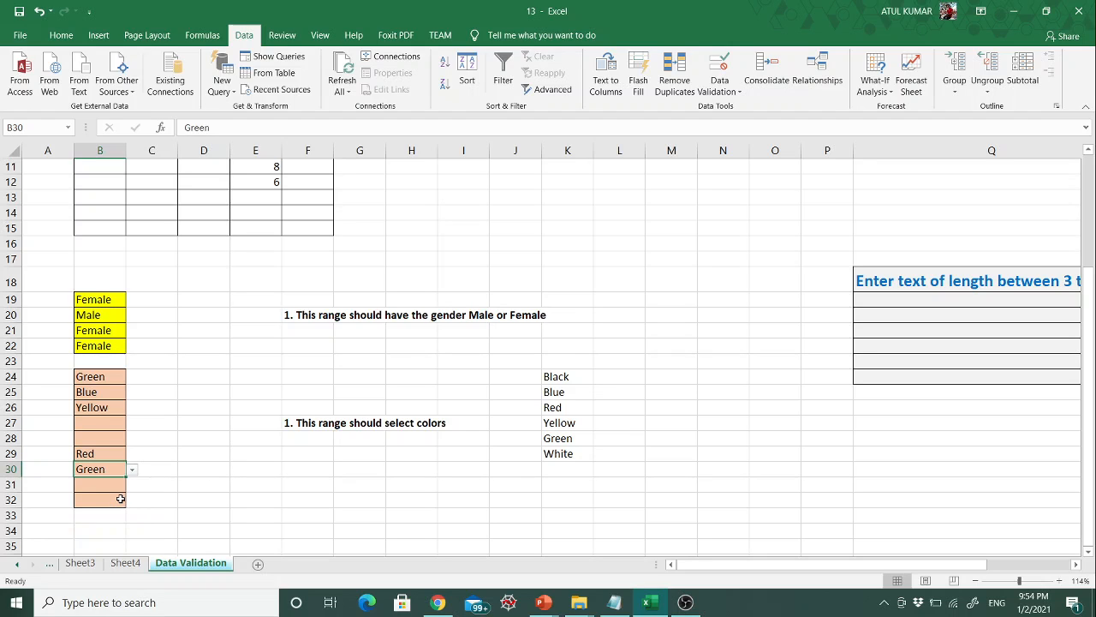
left_click(118, 499)
left_click(132, 500)
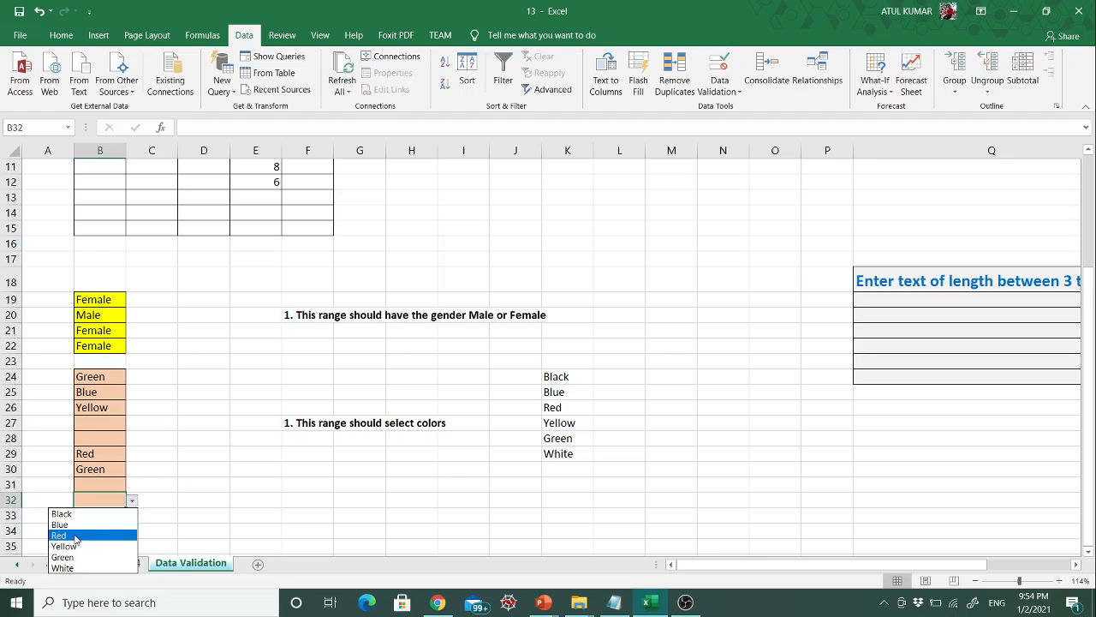
left_click(86, 534)
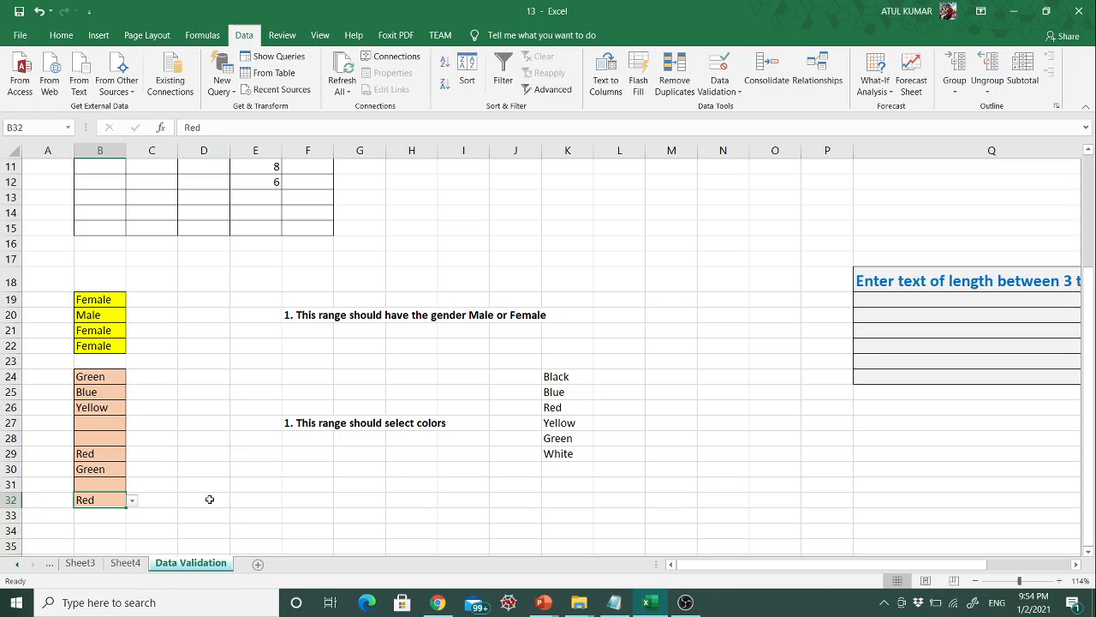
Set up a data validation rule for Q19:Q24 that allows a text length between 3 and 5
scroll(691, 490, "right", 3)
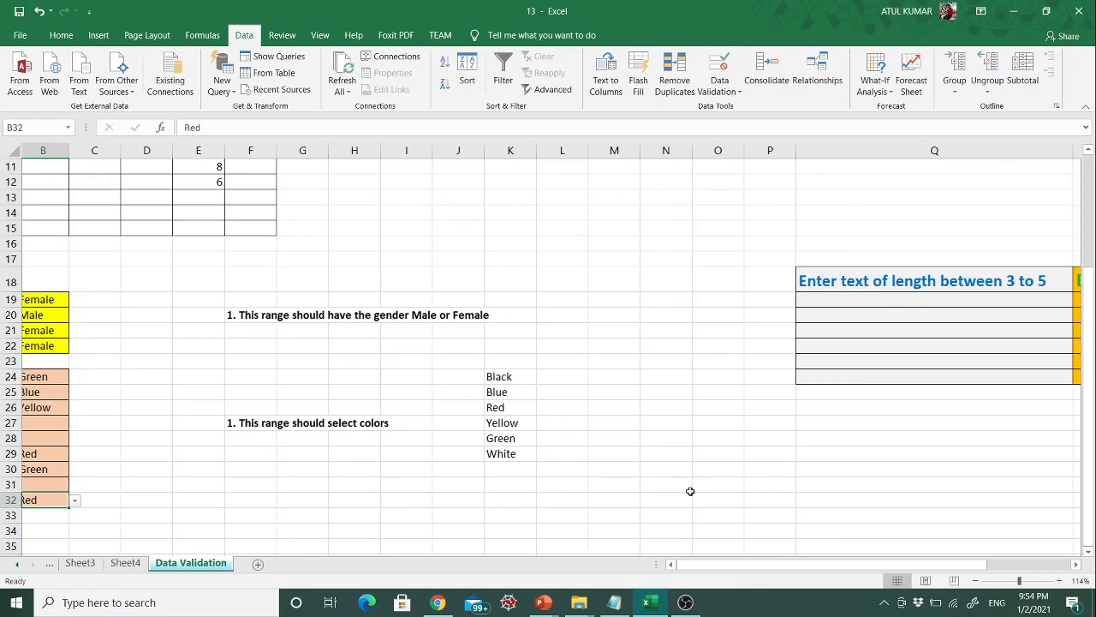
scroll(690, 490, "left", 1)
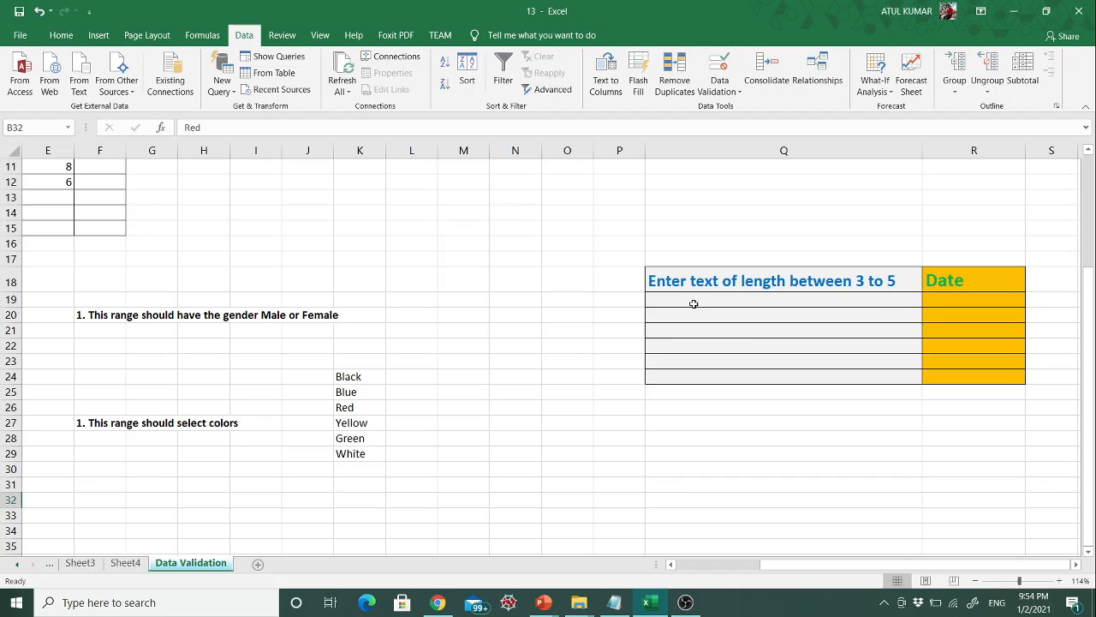
left_click(693, 304)
key("shift+Down")
key("shift+Down")
key("shift+Down")
key("shift+Down")
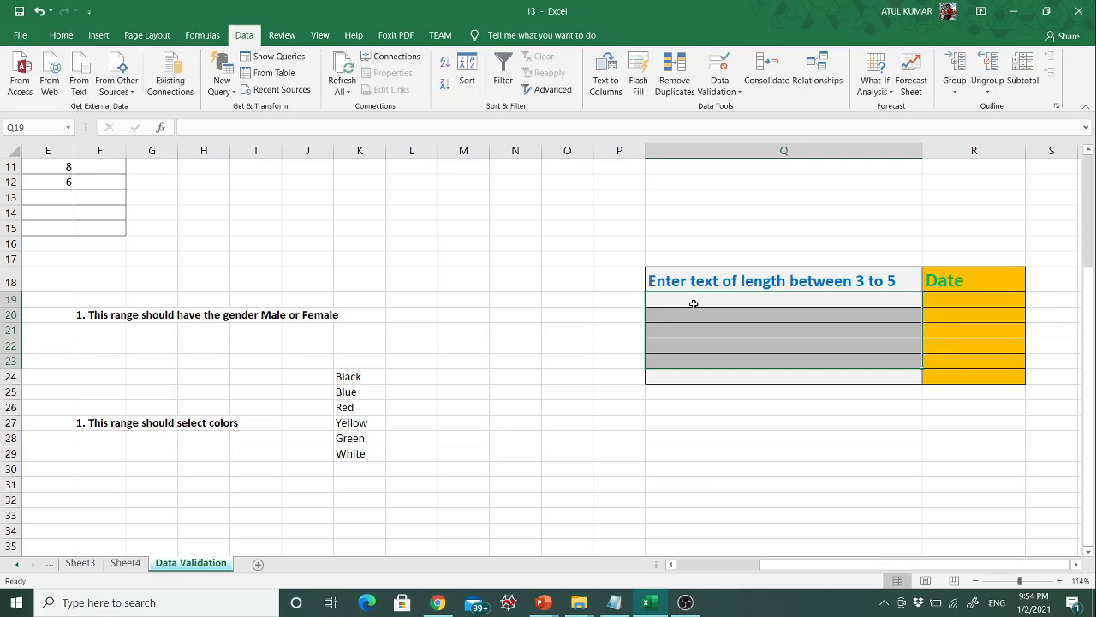
key("shift+Down")
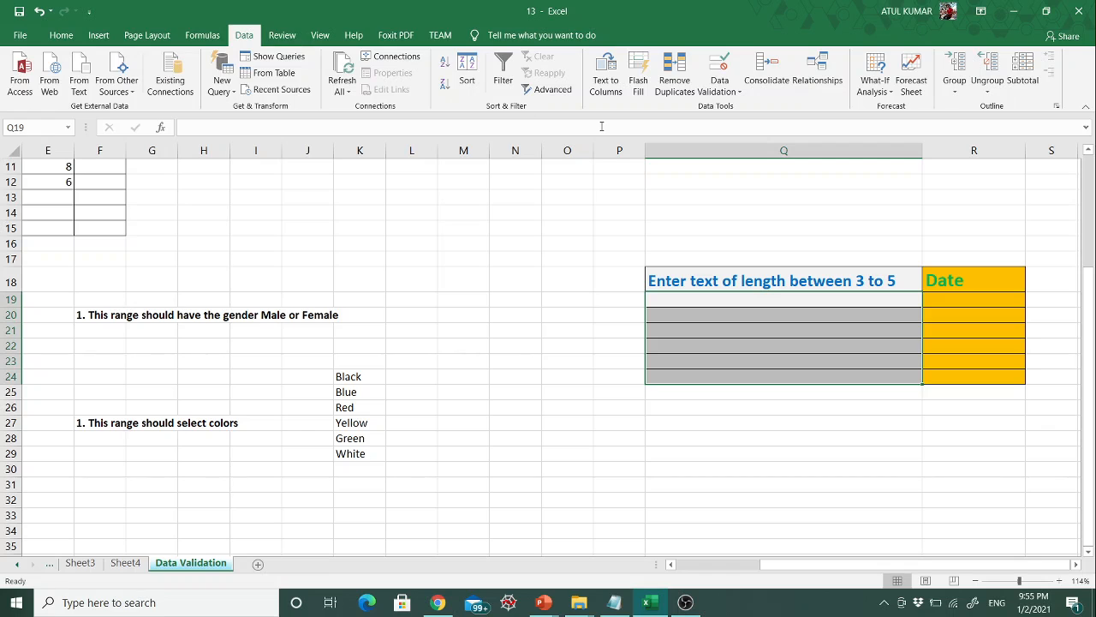
left_click(707, 99)
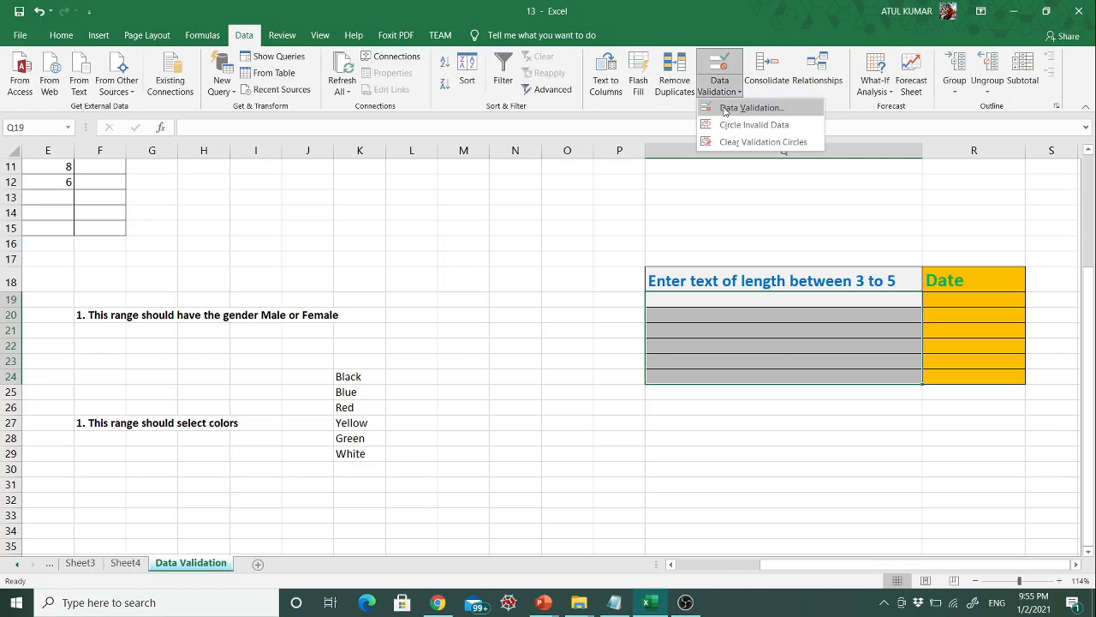
left_click(725, 109)
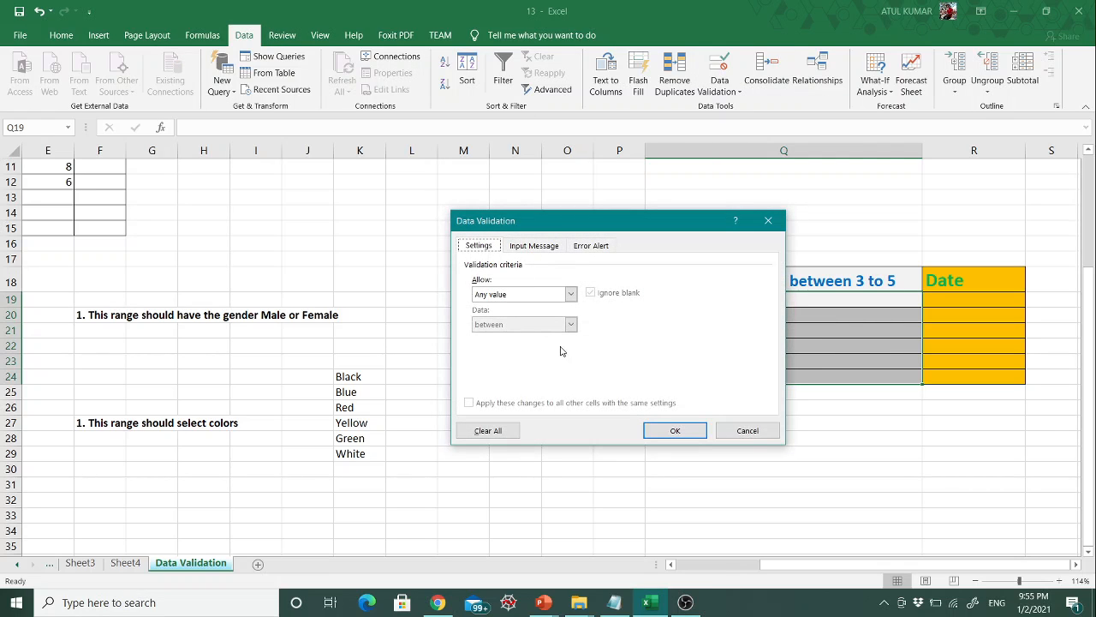
left_click(571, 295)
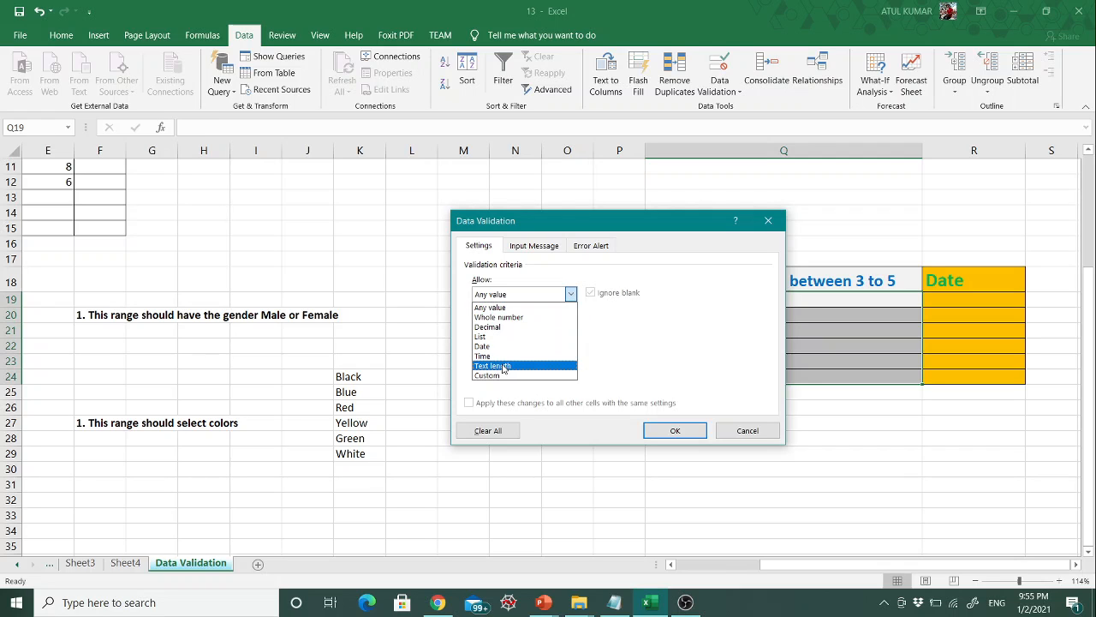
left_click(503, 366)
left_click(507, 353)
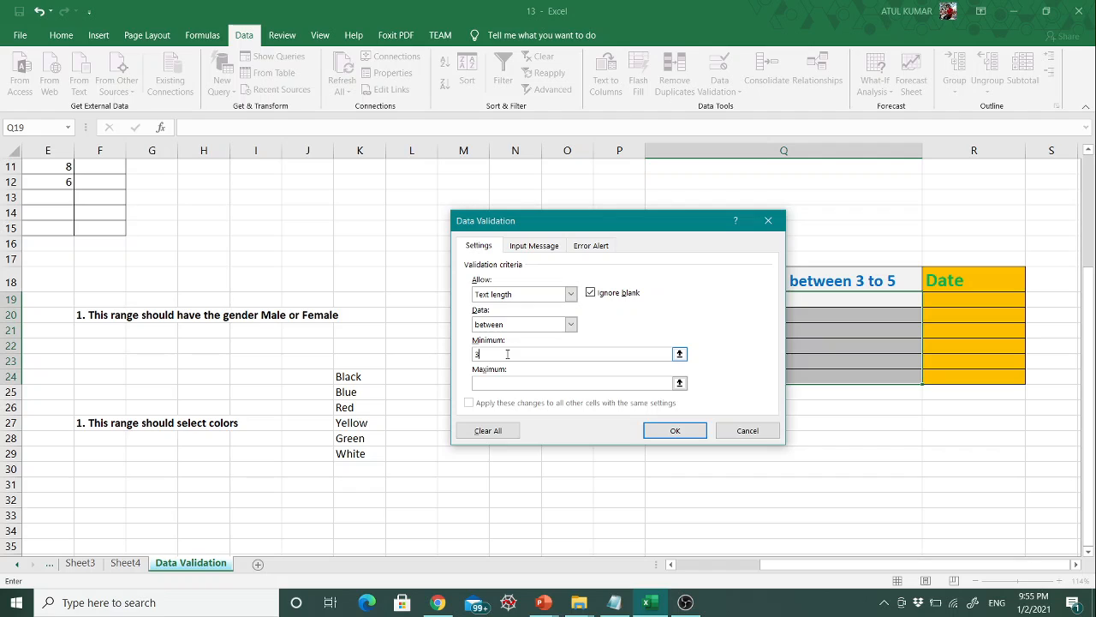
left_click(496, 386)
Give the rule an error alert titled "Text Length" with the message "Length of text should be in between 3 to 5" and apply it
left_click(535, 245)
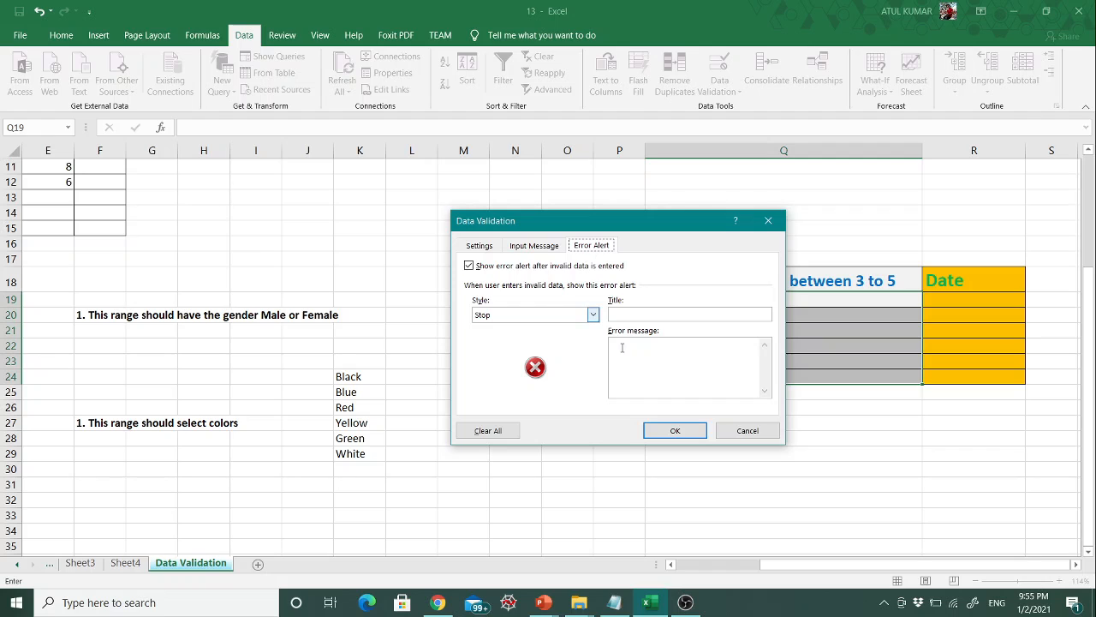
left_click(632, 313)
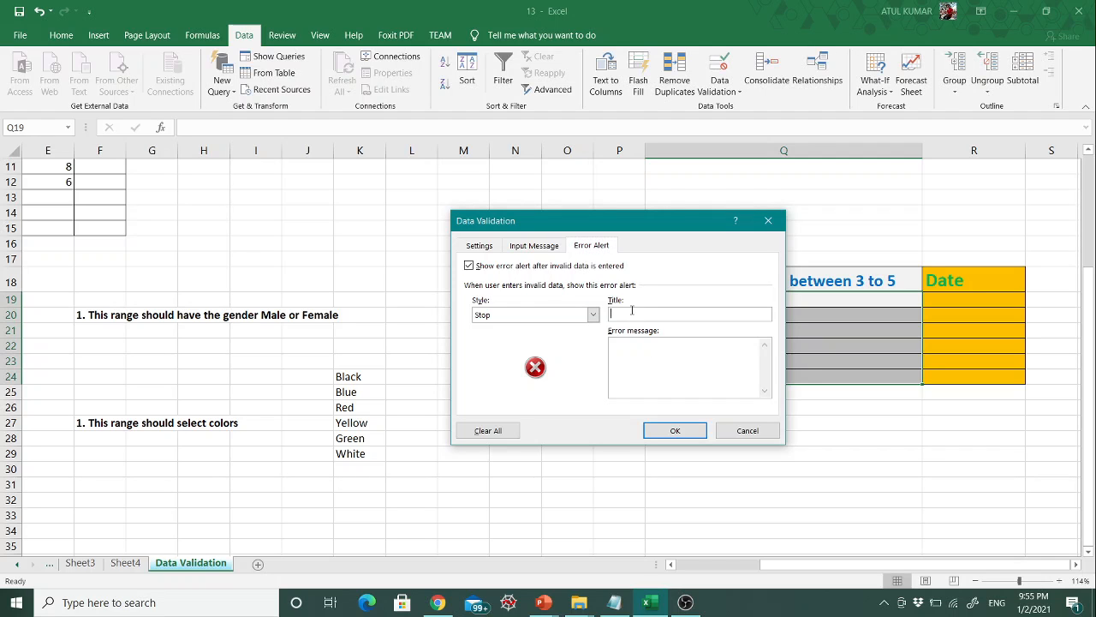
type("Text Length")
left_click(634, 349)
type("le")
key("BackSpace")
key("BackSpace")
type("Length of text should be in betwe")
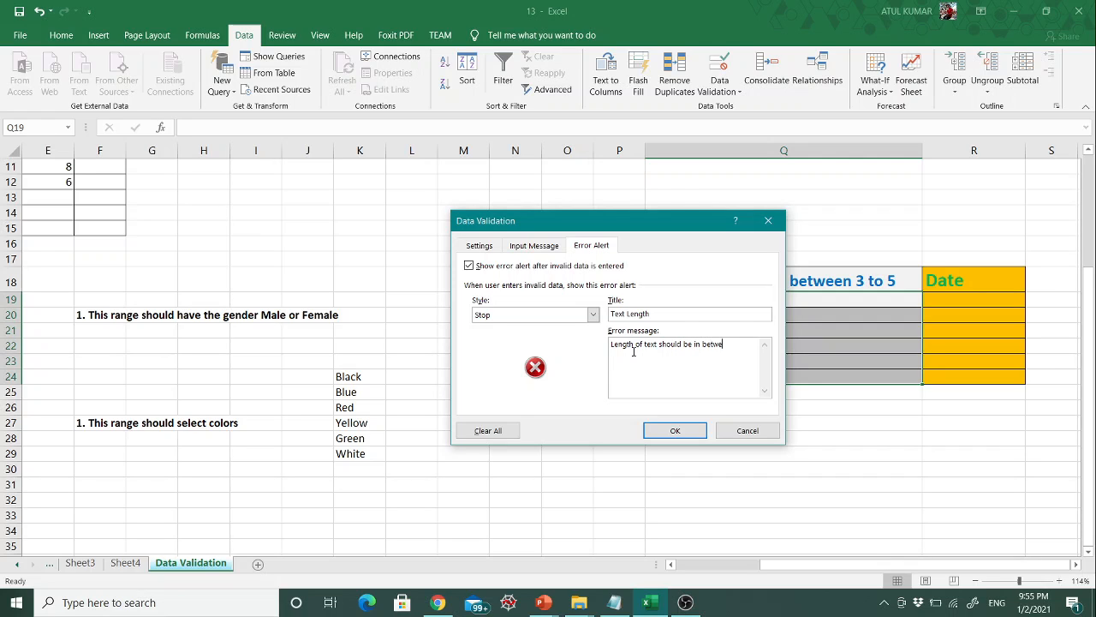
type("en 3 to 5")
left_click(692, 437)
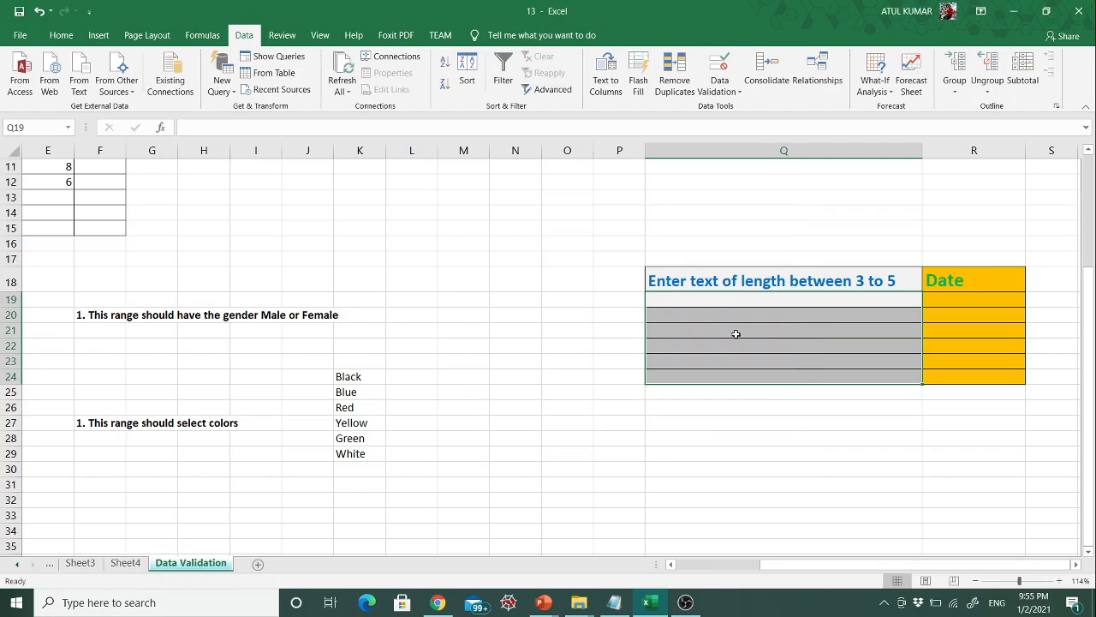
Enter Dog in cell Q19 and Cat in cell Q20
left_click(754, 302)
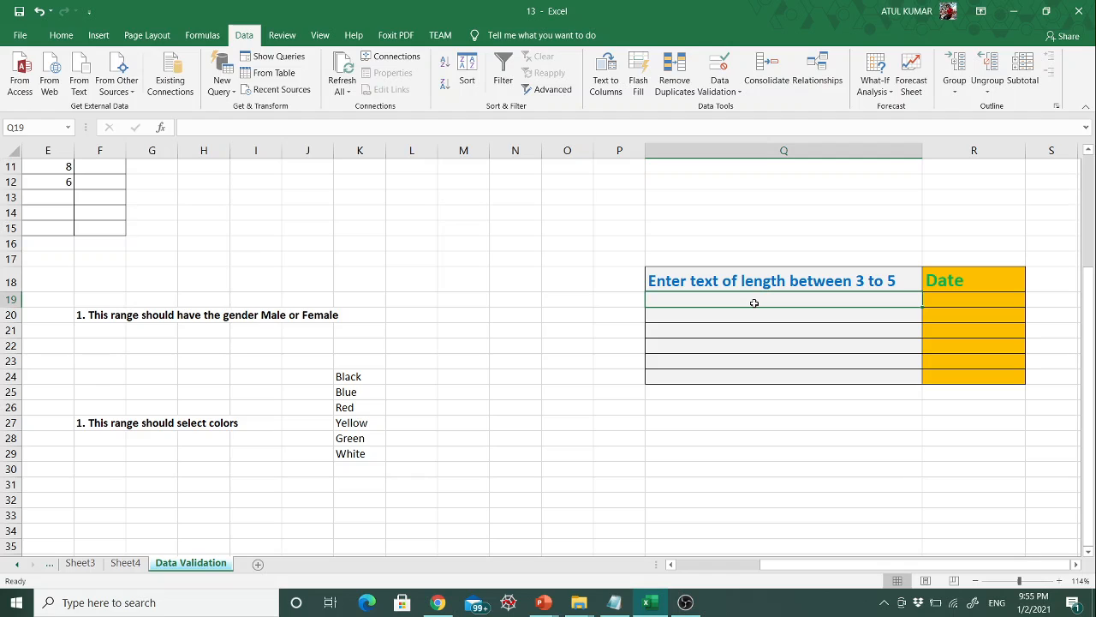
type("Dog")
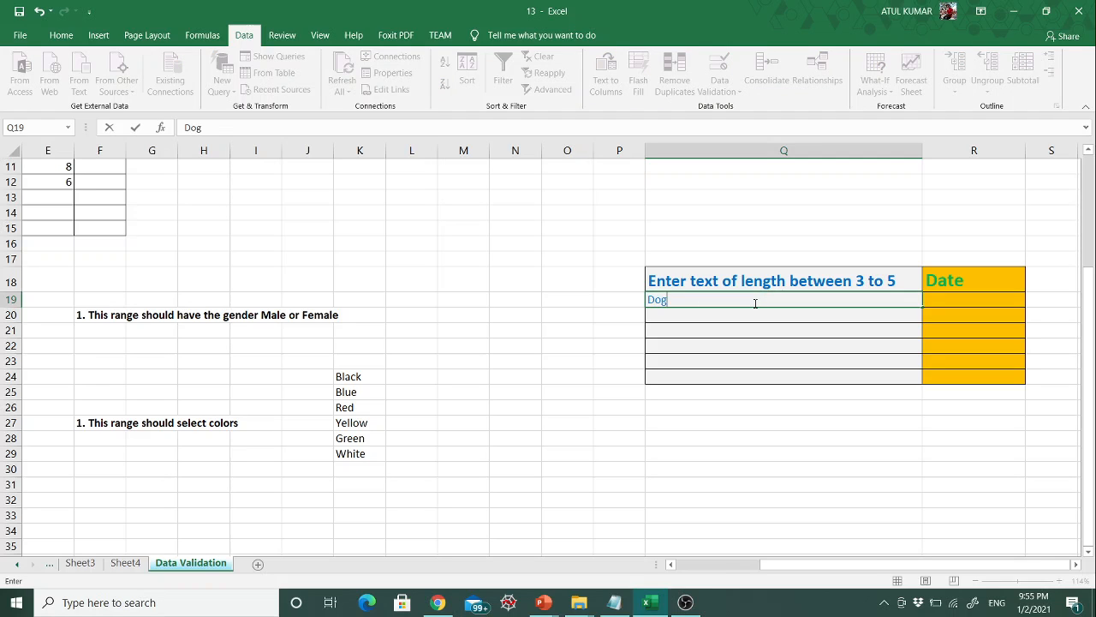
key("Return")
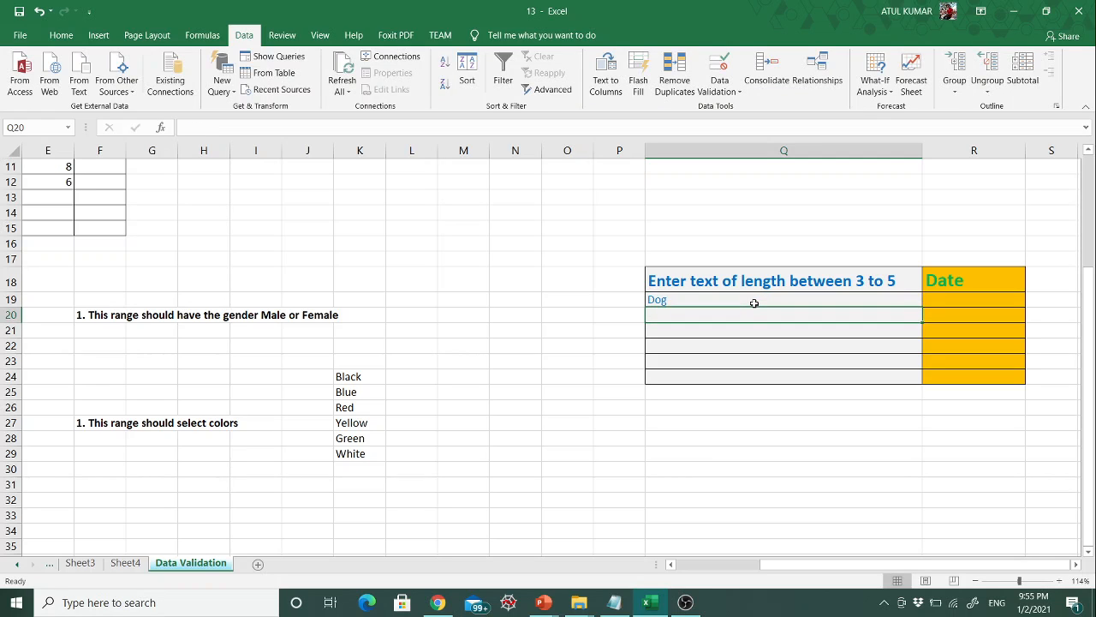
type("Cat")
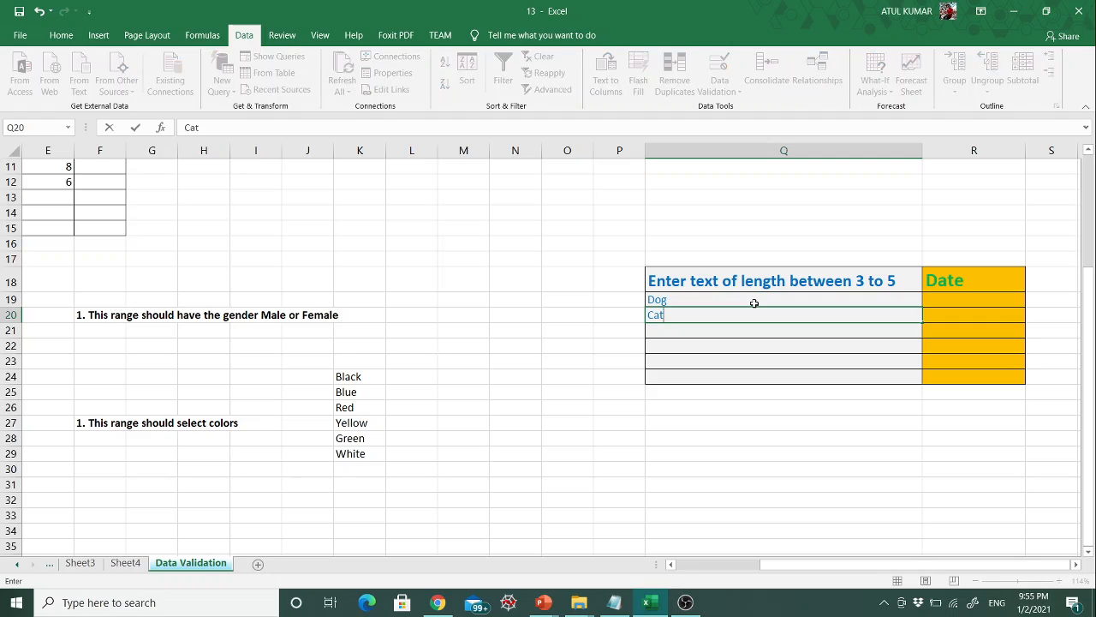
key("Return")
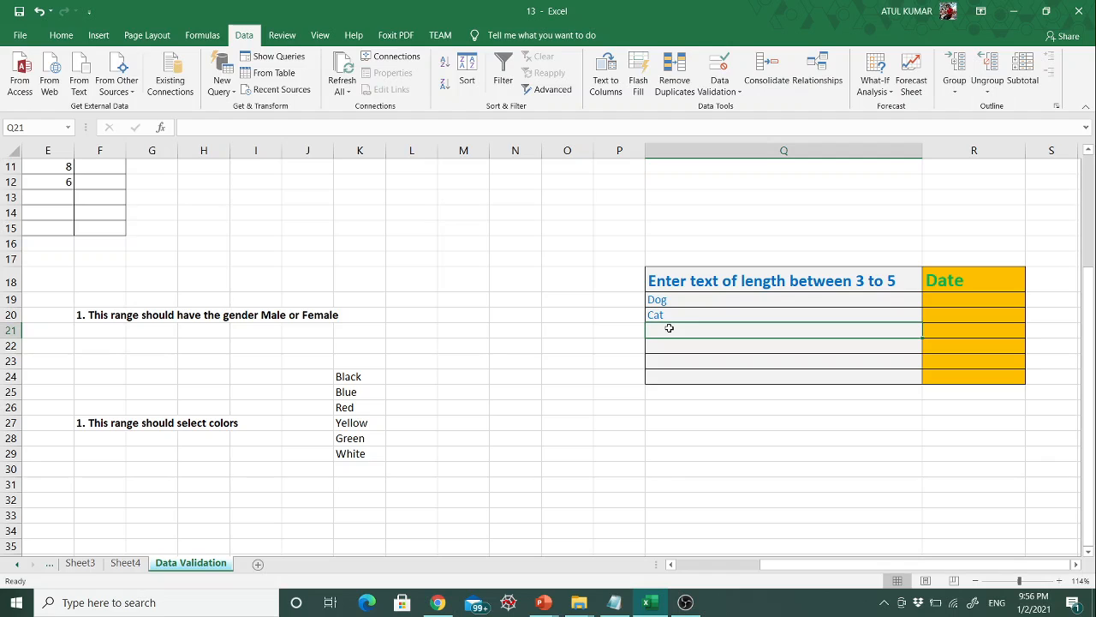
Test the text length rule by trying to enter "at" in cell Q21, and discard the entry
type("at")
key("Return")
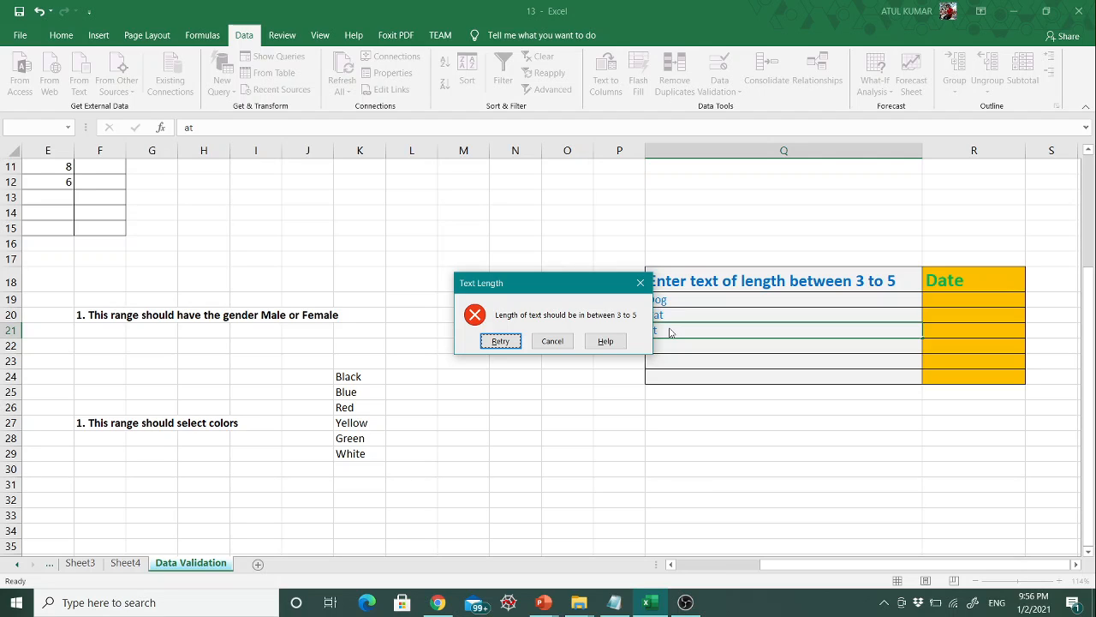
left_click(569, 342)
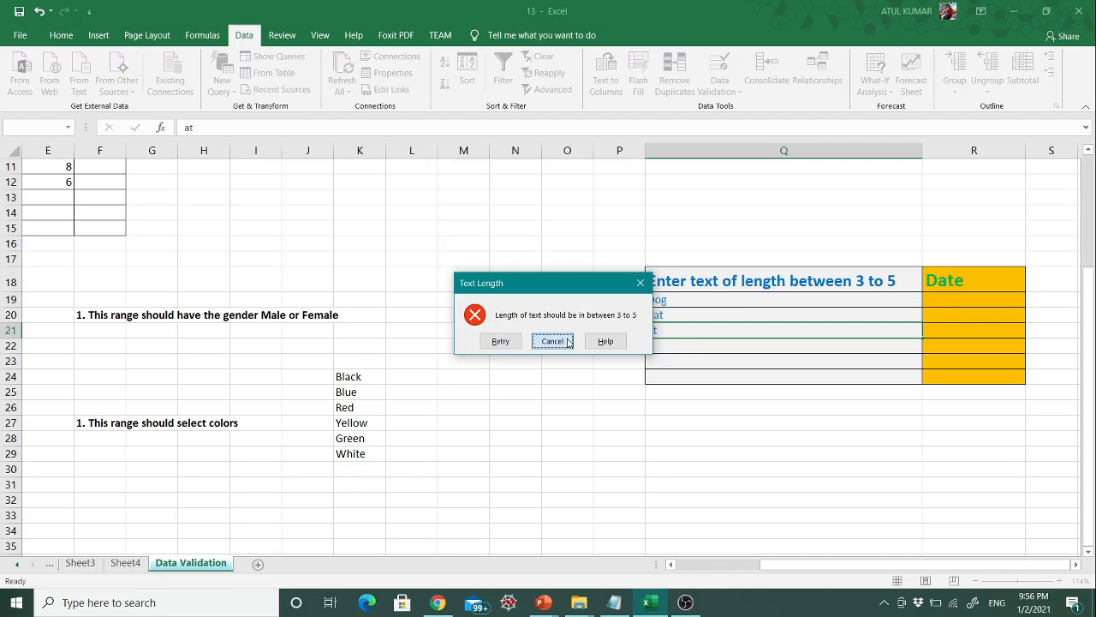
Start a data validation rule for the Date column cells R19:R24 that allows dates
left_click(952, 299)
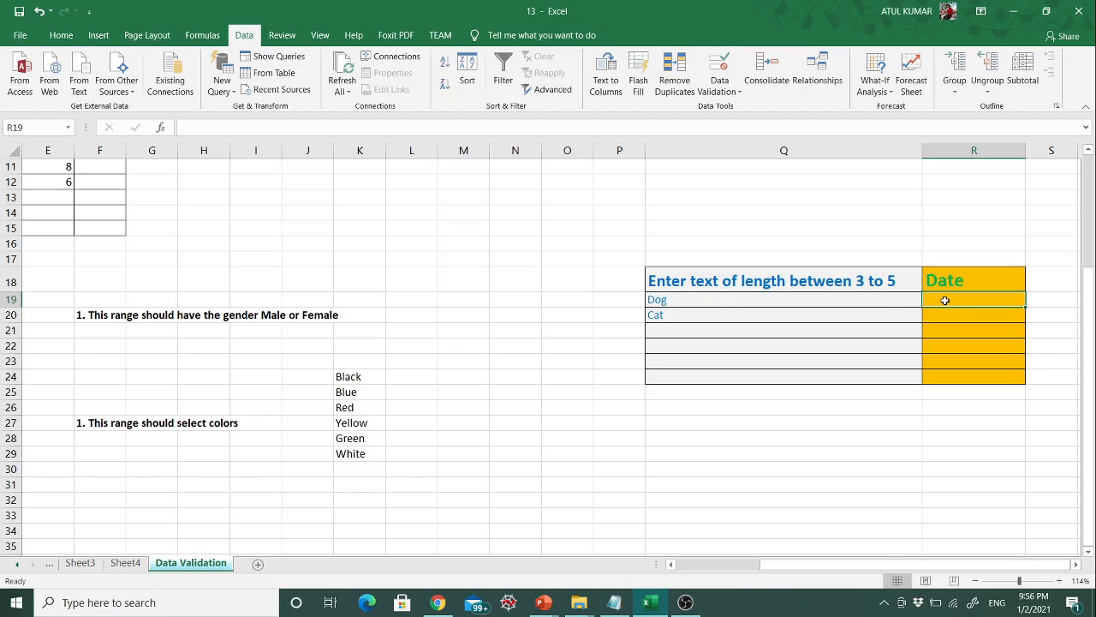
key("shift+Down")
key("shift+Down")
key("shift+Down")
key("shift+Down")
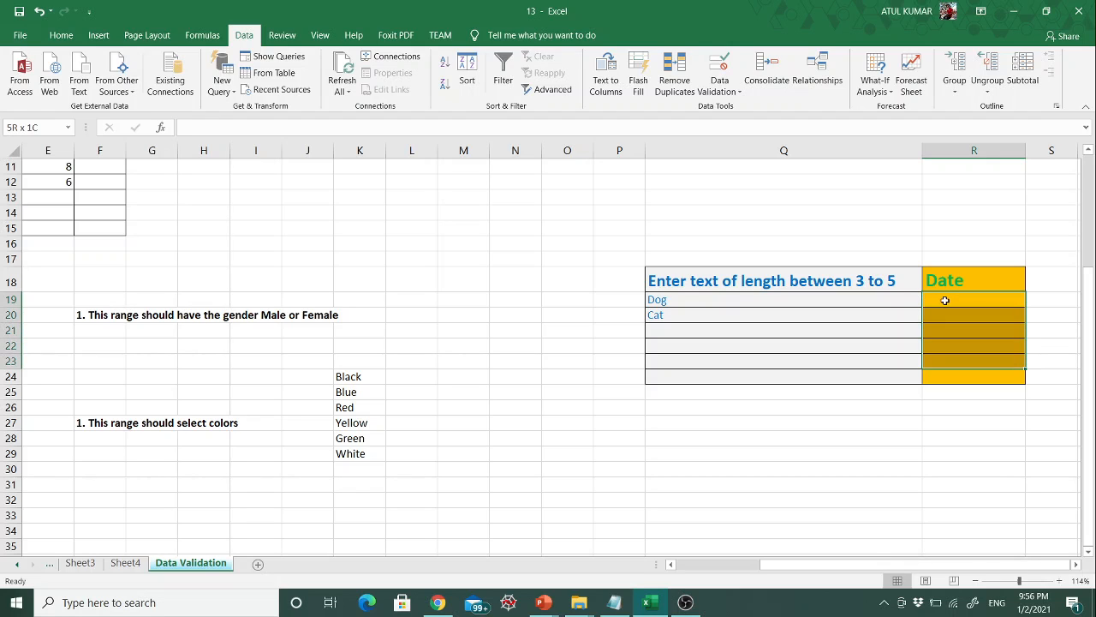
key("shift+Down")
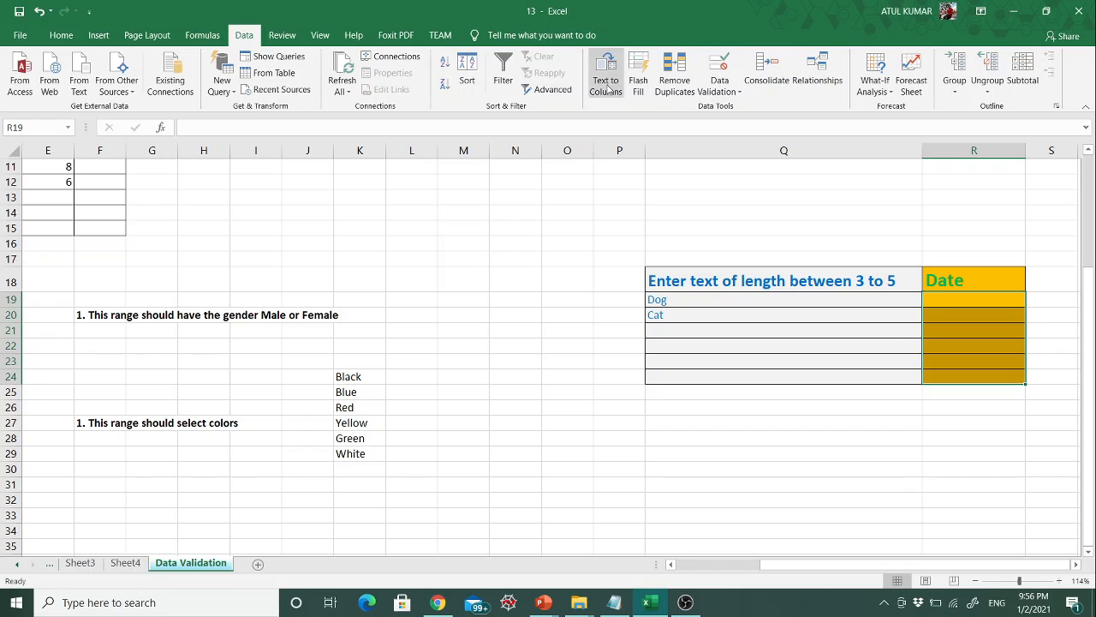
left_click(726, 92)
left_click(745, 107)
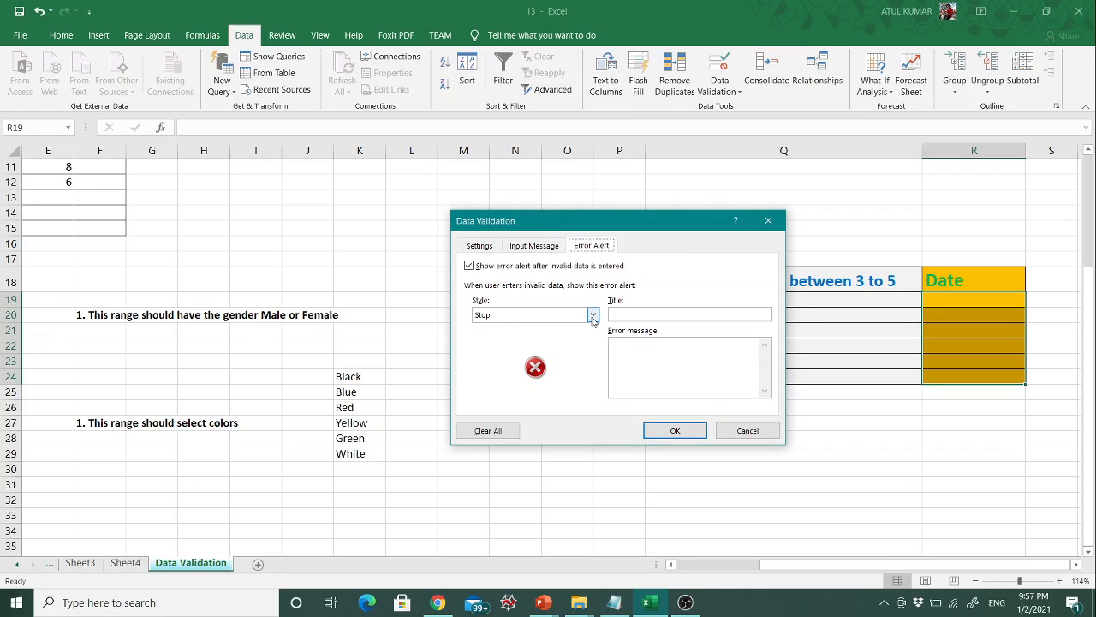
left_click(479, 245)
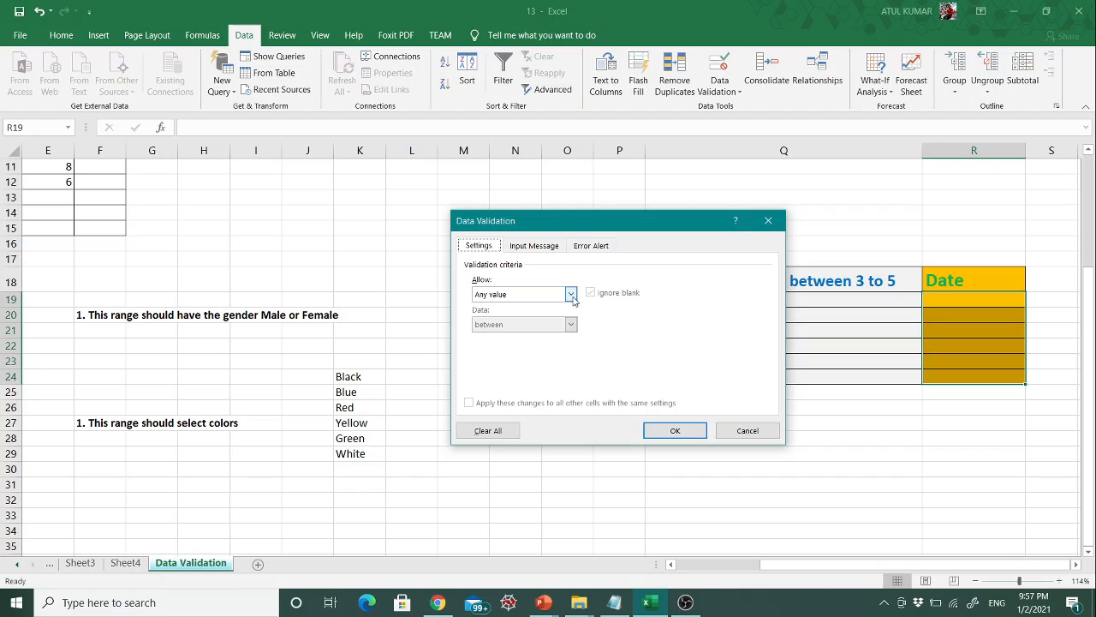
left_click(571, 293)
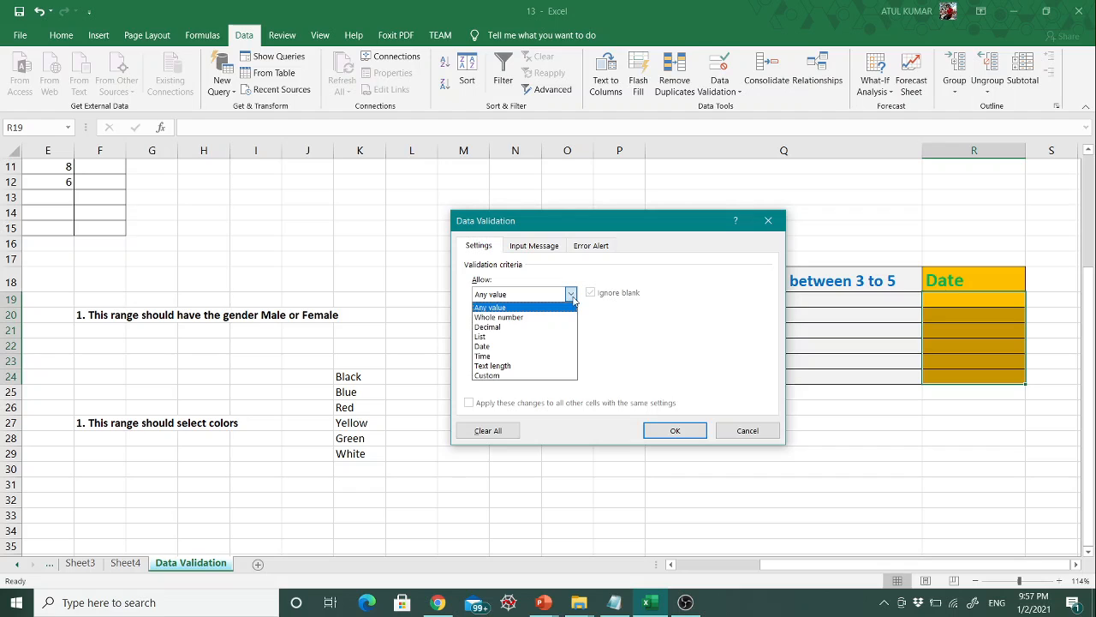
left_click(501, 346)
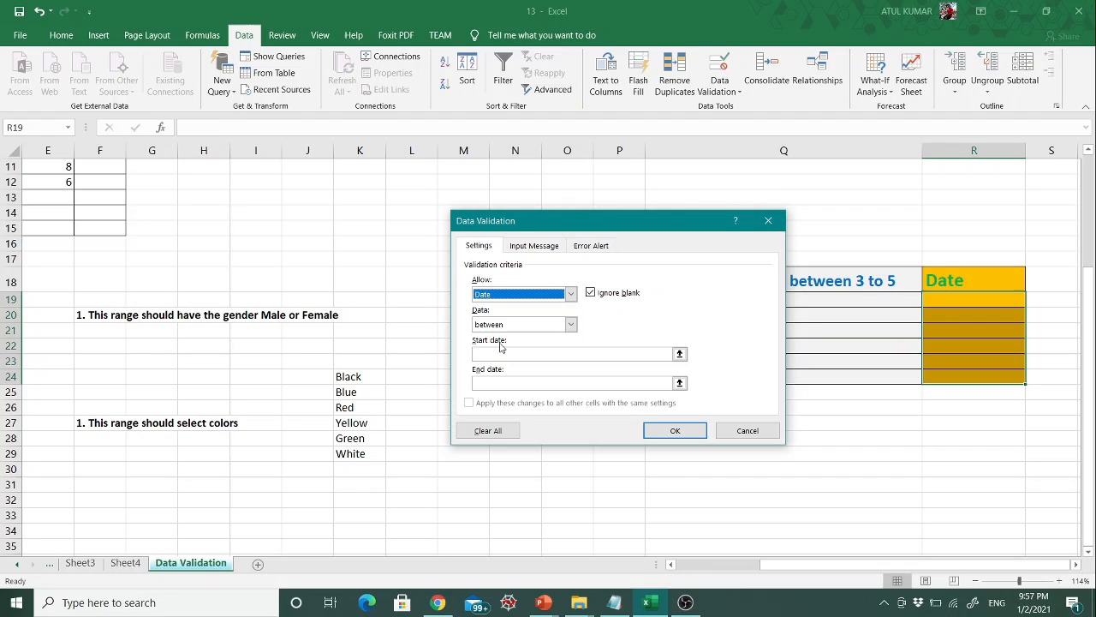
Set the allowed dates between start date 1/1/2020 and end date 1/2/2020 and apply the rule
left_click(656, 353)
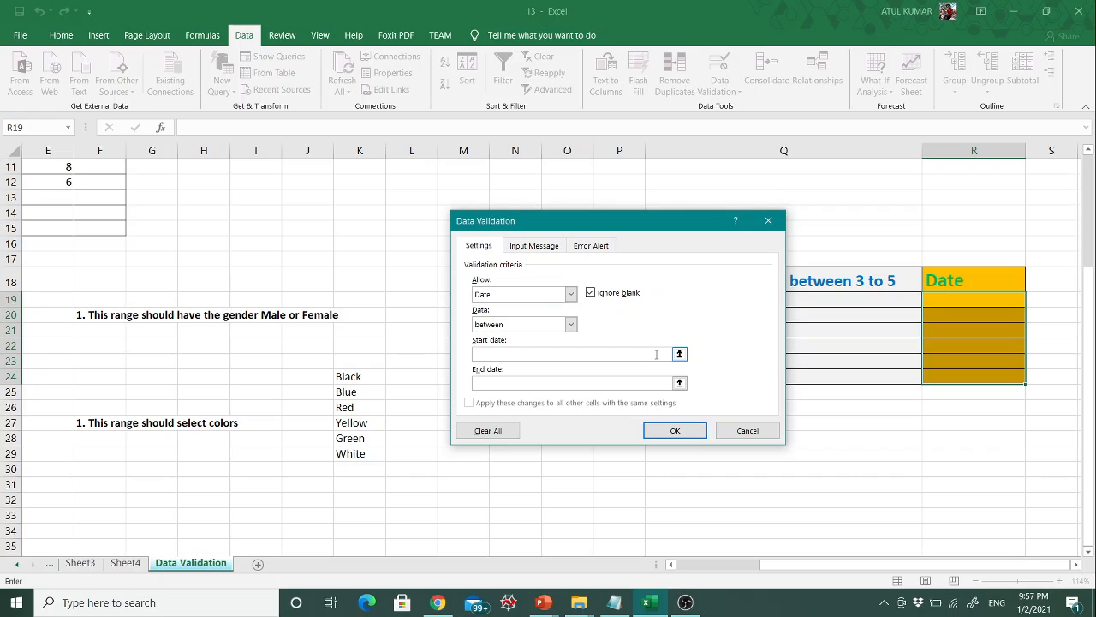
type("1/1/2020")
left_click(525, 382)
type("1/2/2020")
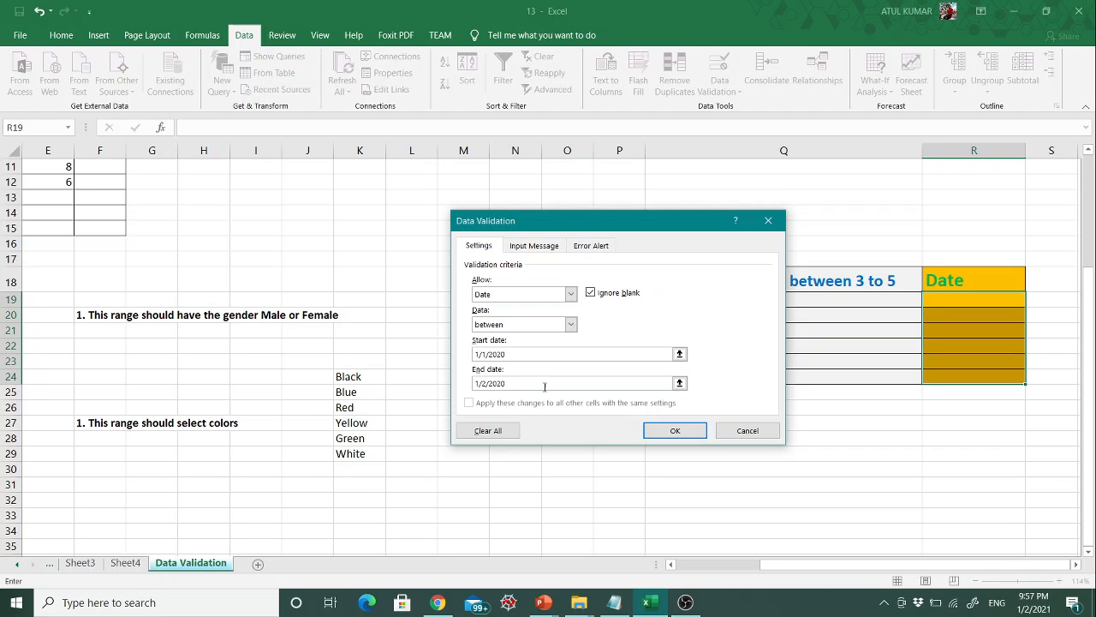
left_click(674, 430)
Test the date rule by trying to enter 15/1/2020 in cell R19
left_click(968, 302)
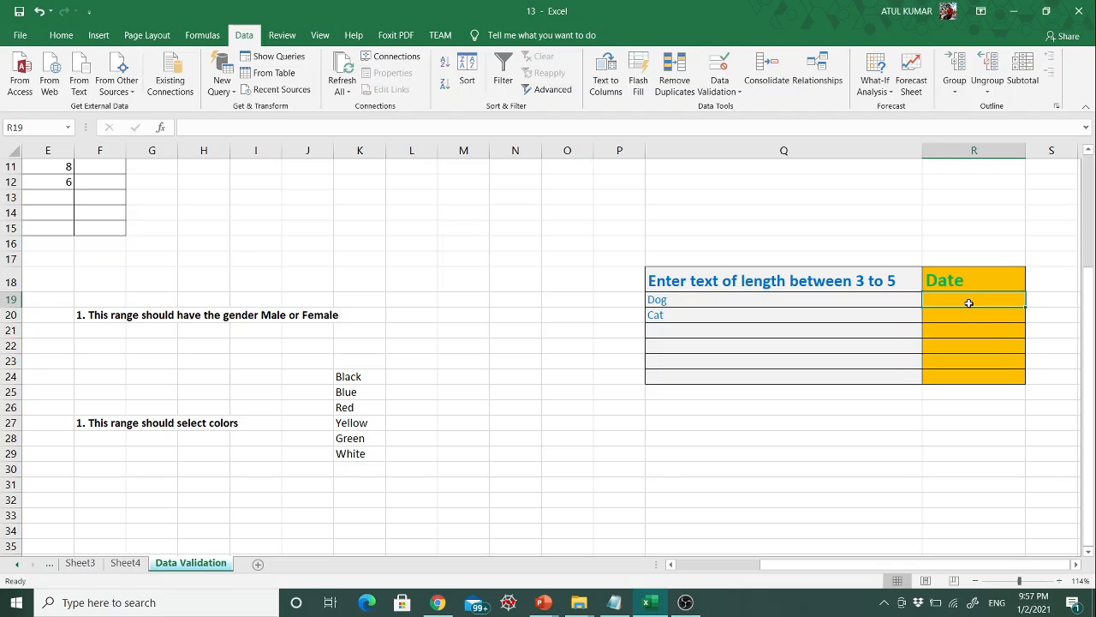
type("1/1")
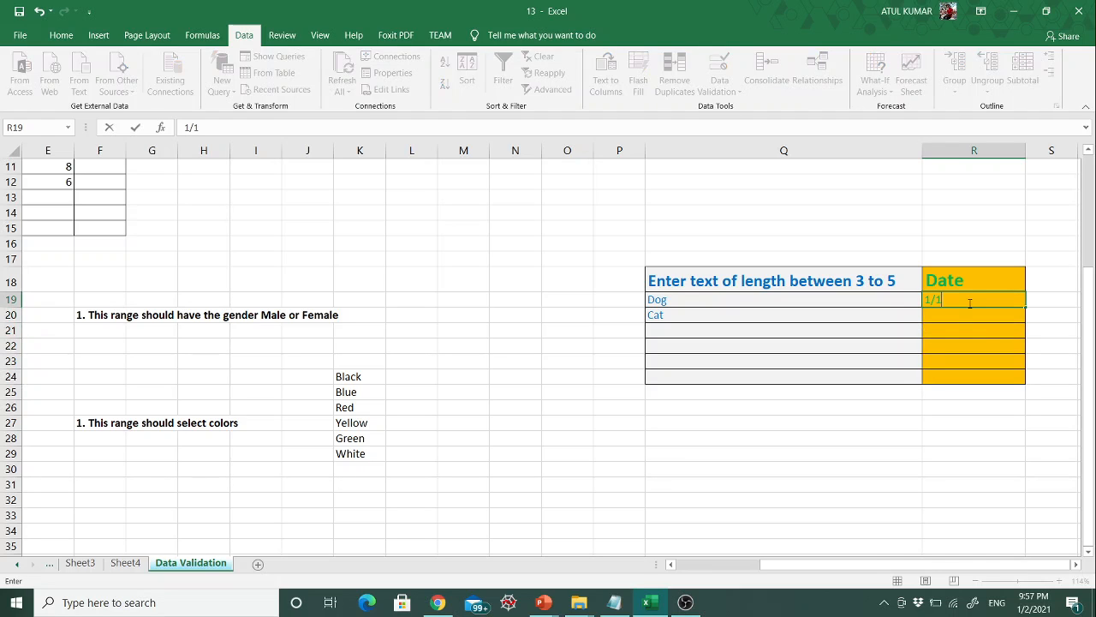
type("202")
key("BackSpace")
key("BackSpace")
key("BackSpace")
key("BackSpace")
key("BackSpace")
type("5/1/2020")
key("Return")
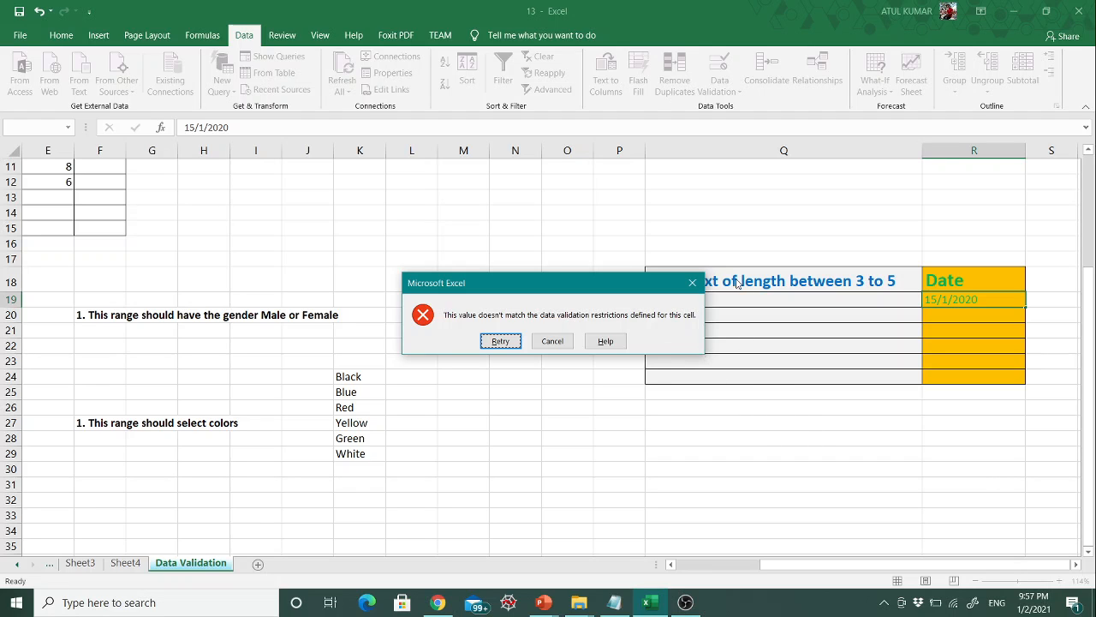
Discard the rejected entry in R19 and reopen the data validation settings for cells R19:R24
left_click(693, 281)
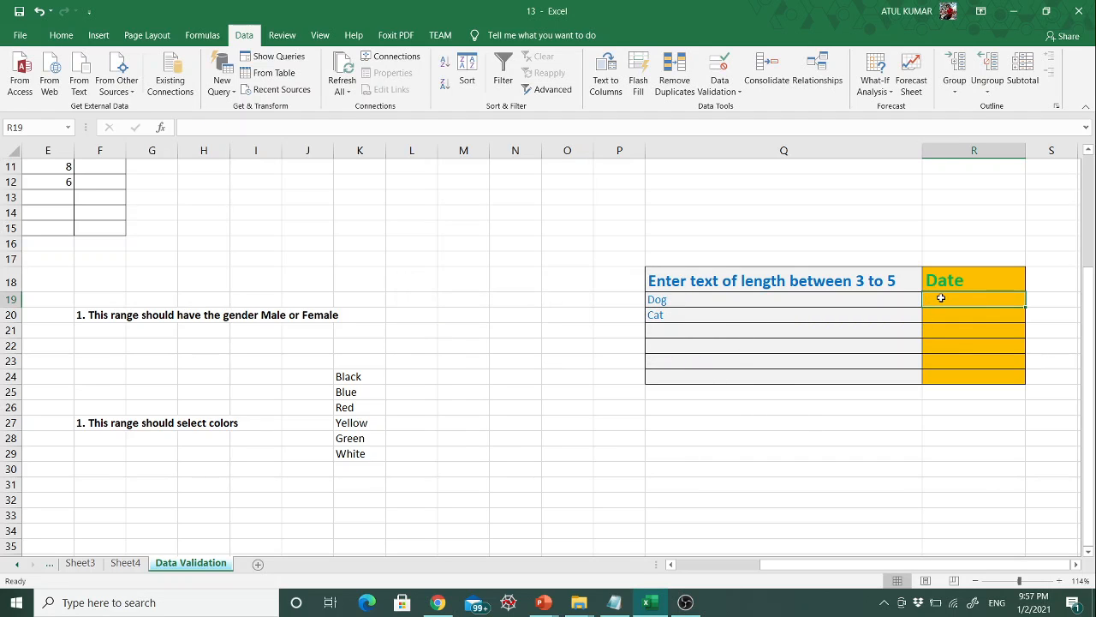
key("shift+Down")
key("shift+Down")
key("shift+Down")
key("shift+Down")
key("shift+Down")
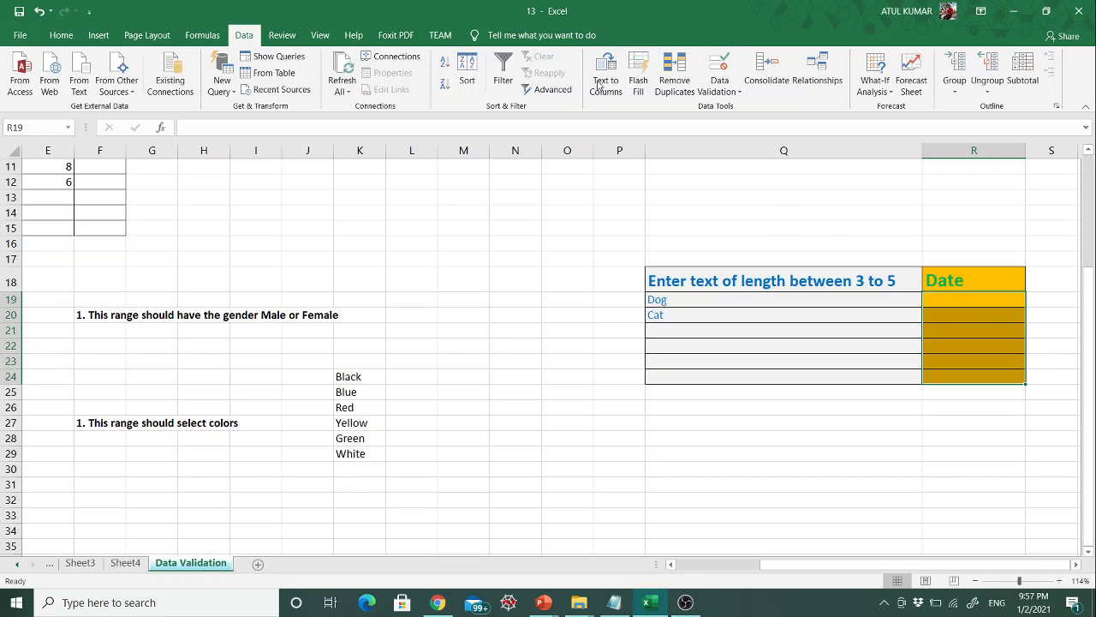
left_click(725, 83)
left_click(737, 108)
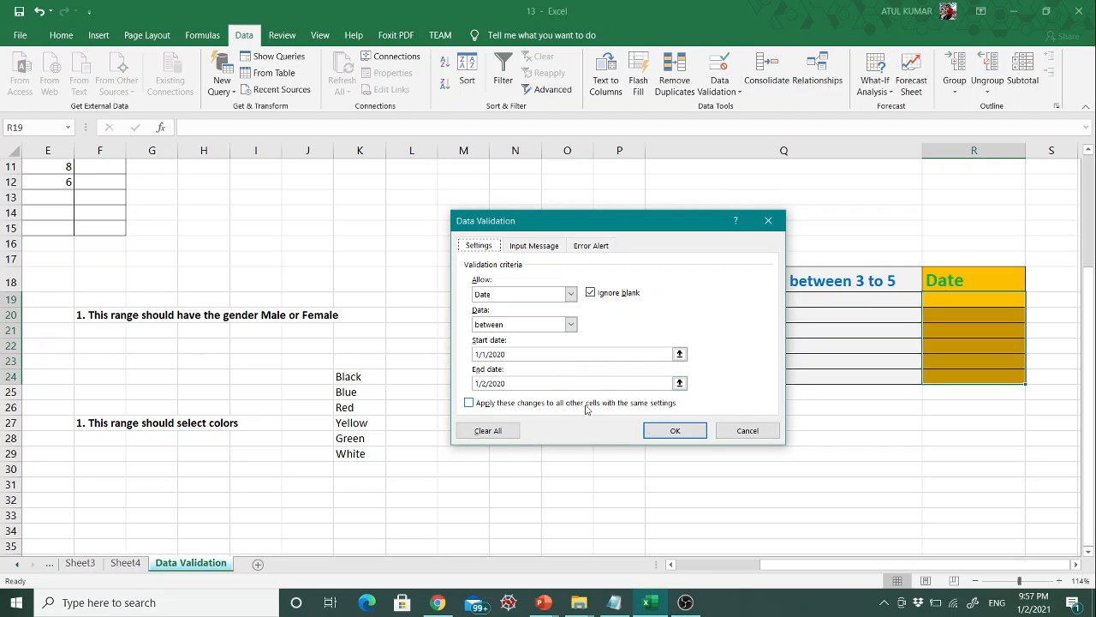
Set the end date of the Date column's validation rule to 1/1/2021 and apply it
left_click(485, 384)
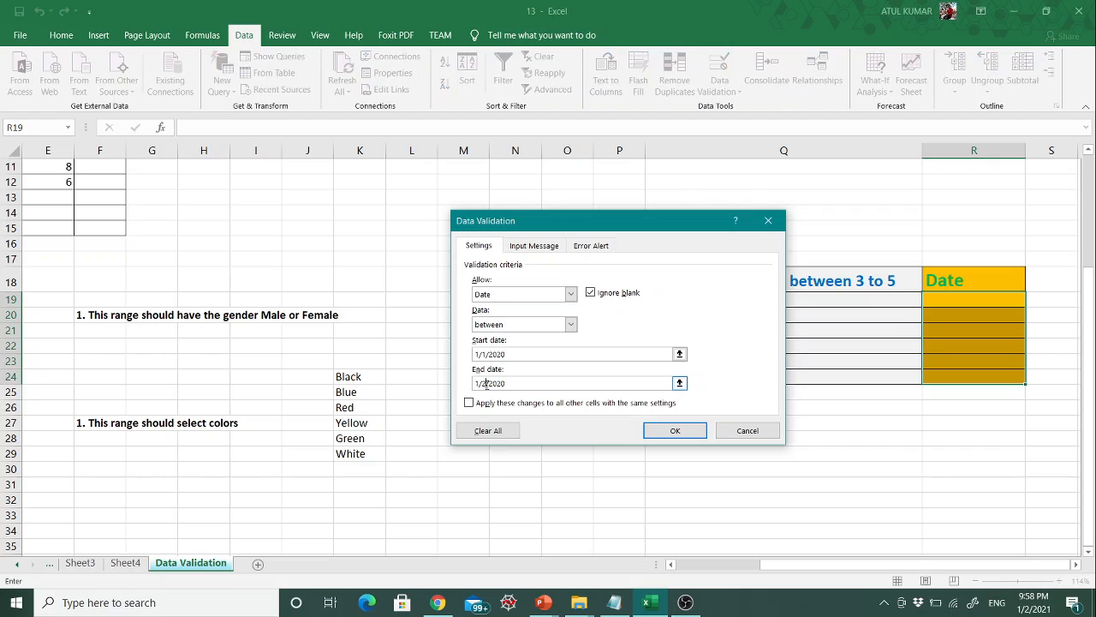
key("BackSpace")
key("BackSpace")
type("1")
key("BackSpace")
type("2")
type("3")
key("BackSpace")
type("1")
left_click(657, 433)
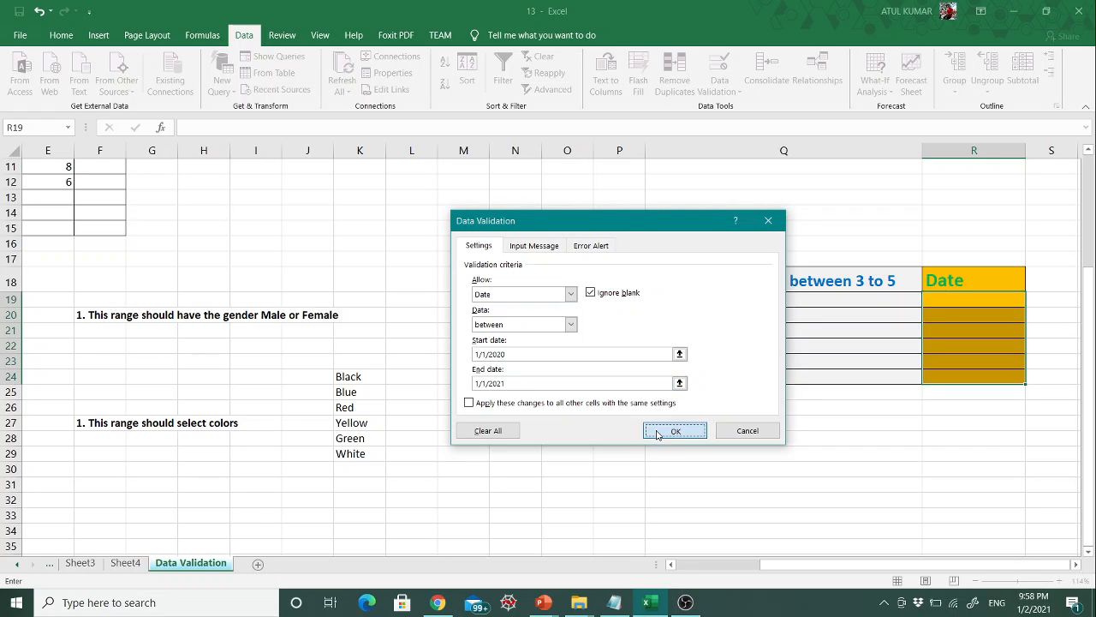
Test the revised date rule by trying to enter 15/1/2020 in cell R19, and discard the entry
left_click(955, 295)
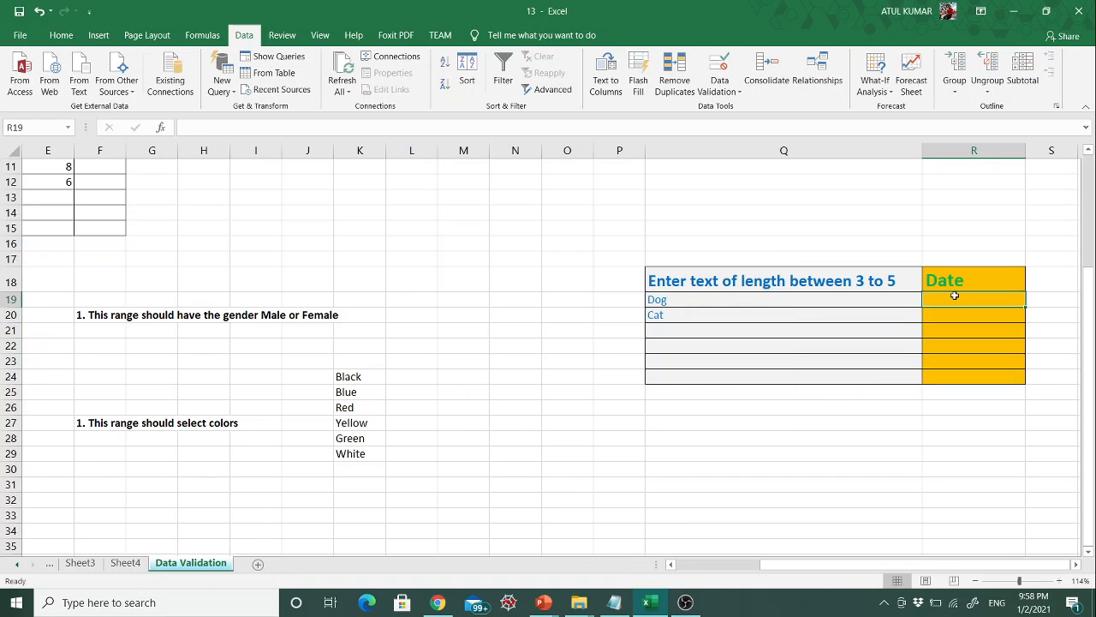
type("15/1/")
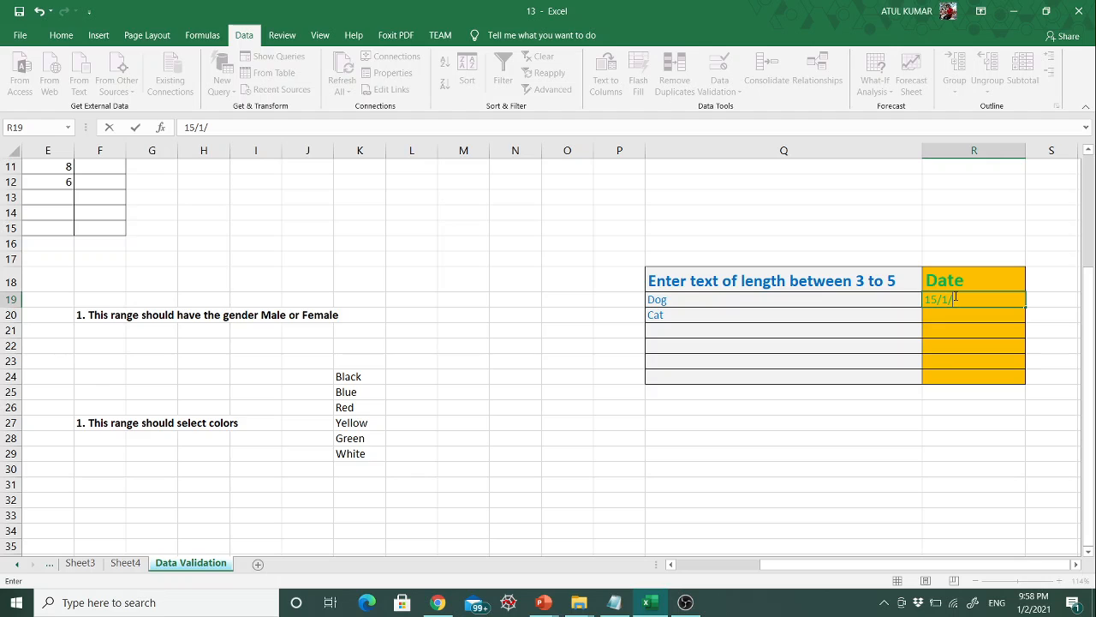
type("2020")
left_click(958, 318)
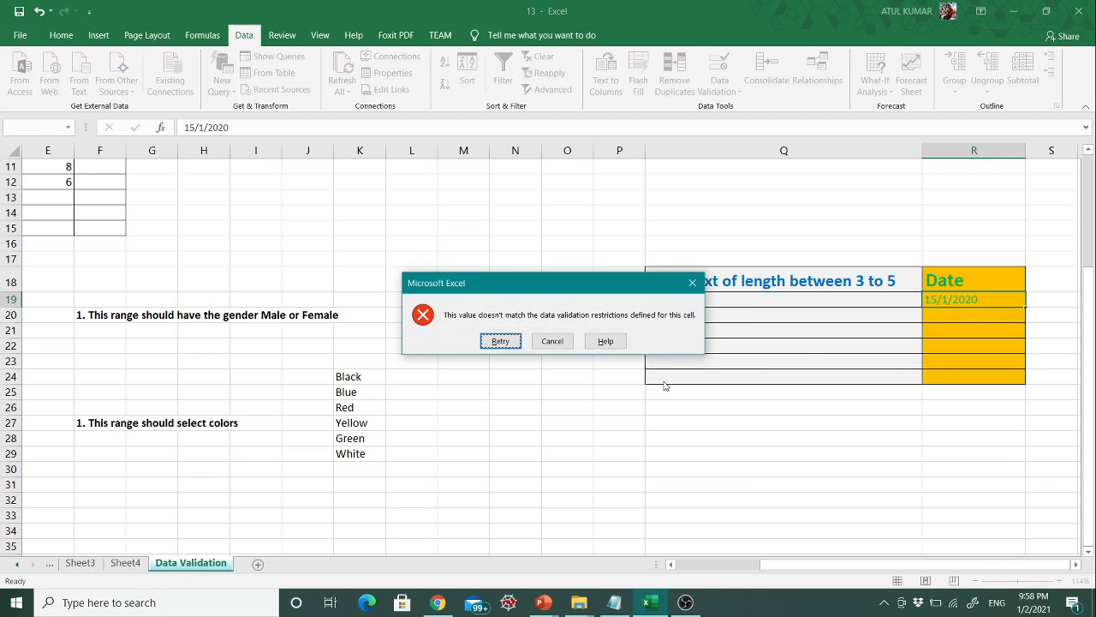
left_click(500, 341)
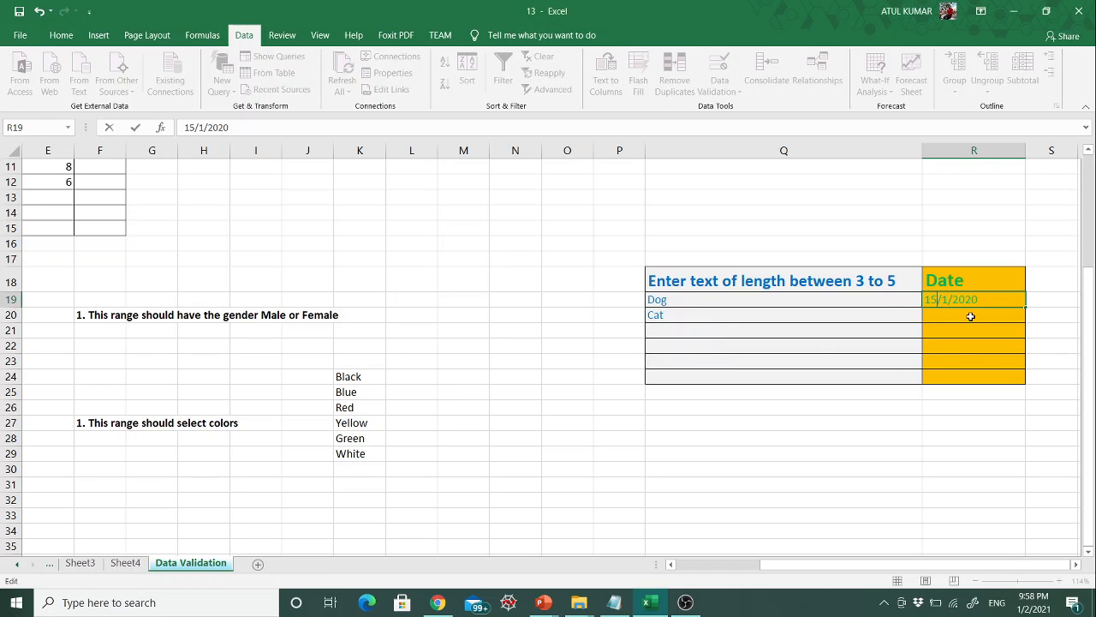
left_click(982, 342)
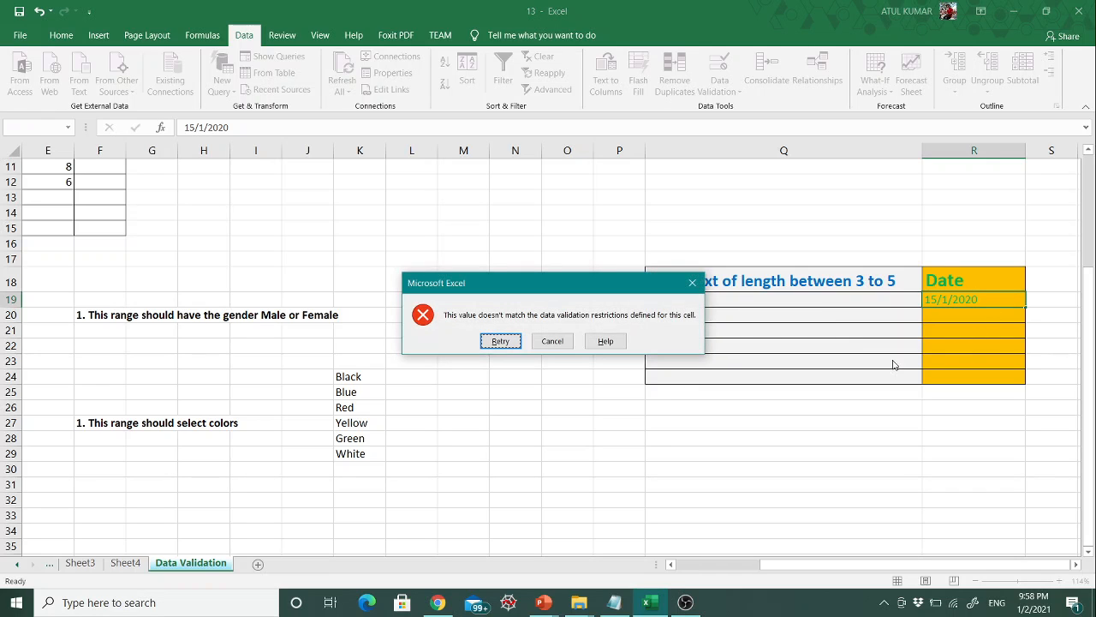
left_click(693, 282)
left_click(985, 489)
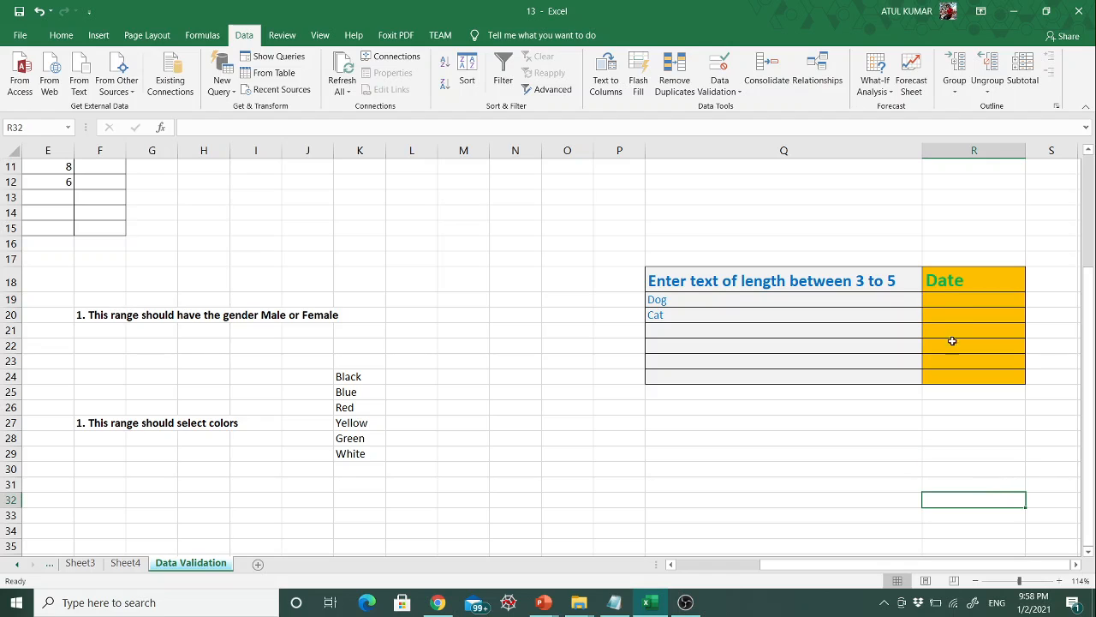
Format cells R19:R24 with the Date number format, using the *3/14/2012 type
left_click(942, 300)
key("shift+Down")
key("shift+Down")
key("shift+Down")
key("shift+Down")
key("shift+Down")
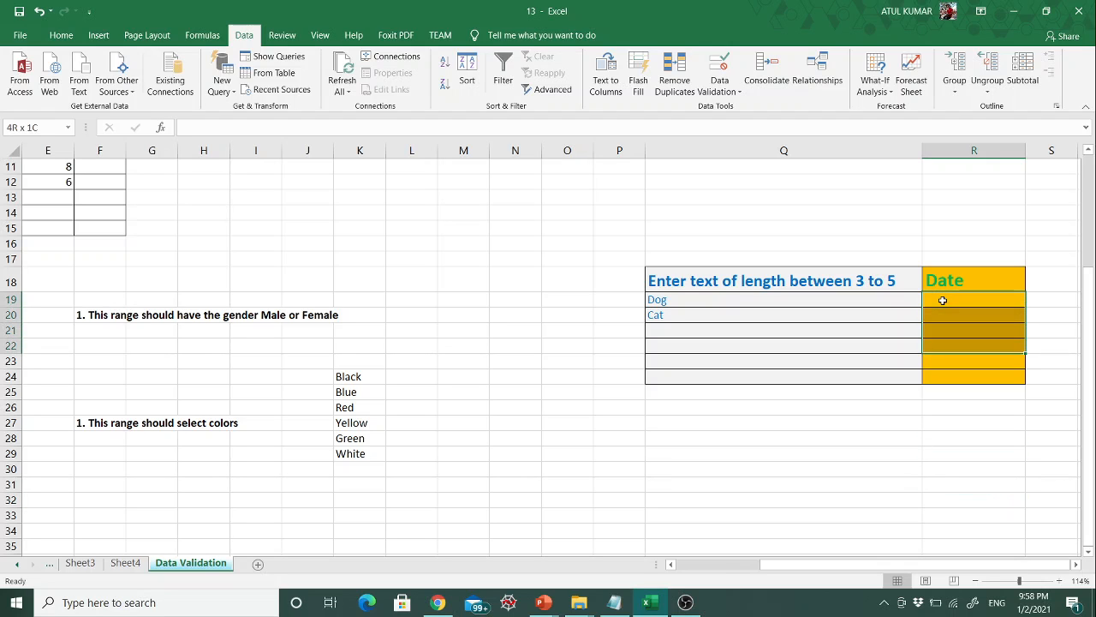
right_click(978, 324)
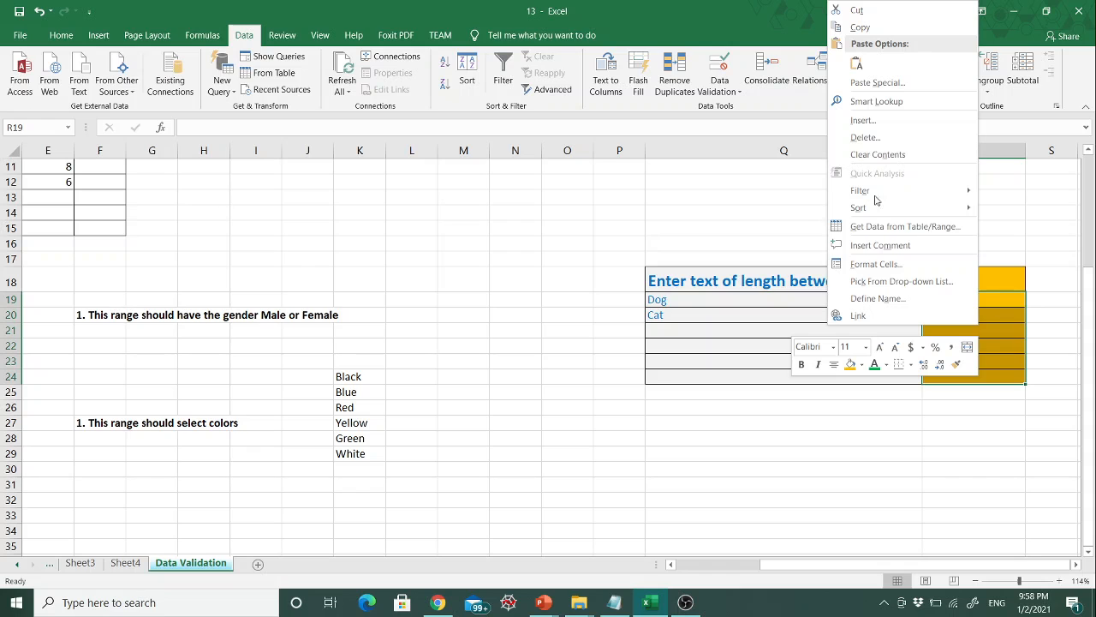
key("ctrl+1")
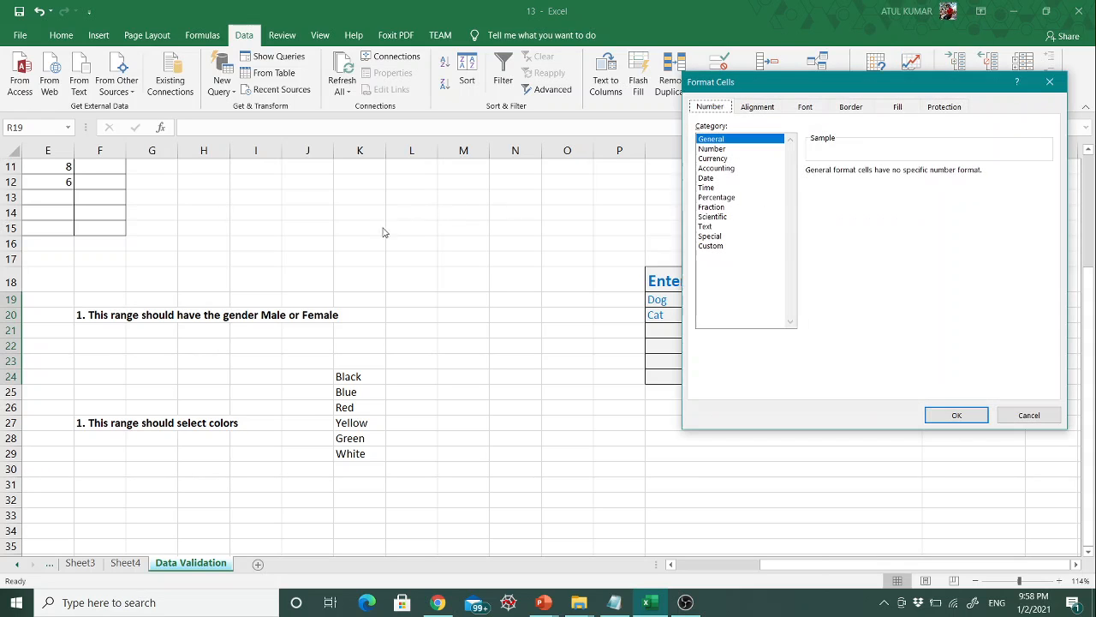
left_click(707, 178)
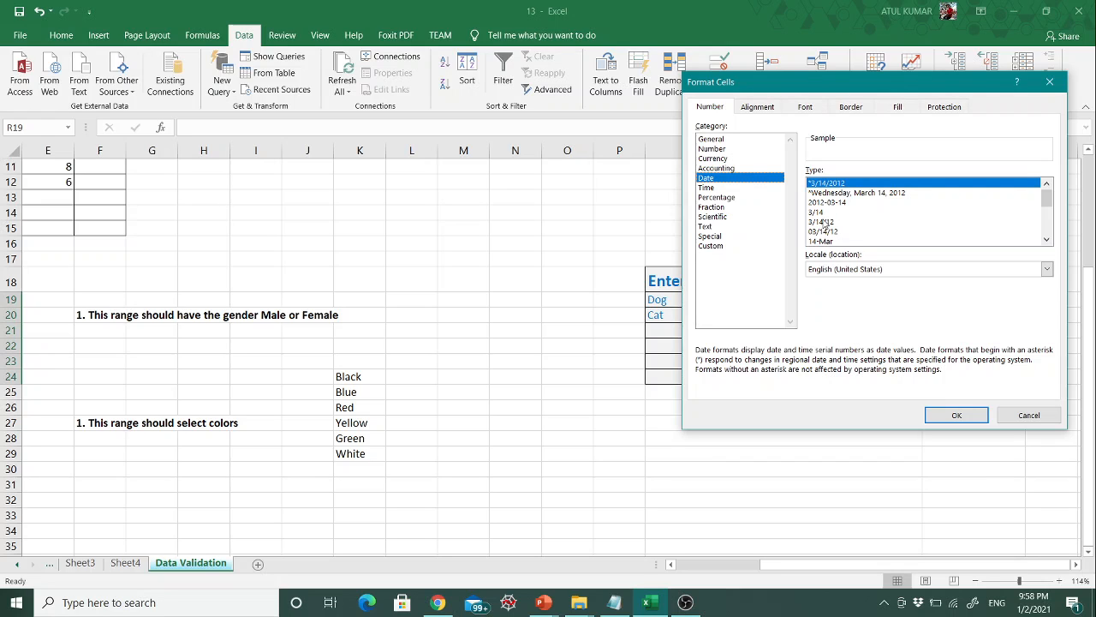
left_click(949, 414)
Enter the date 4/3/2020 in cell R19
left_click(959, 302)
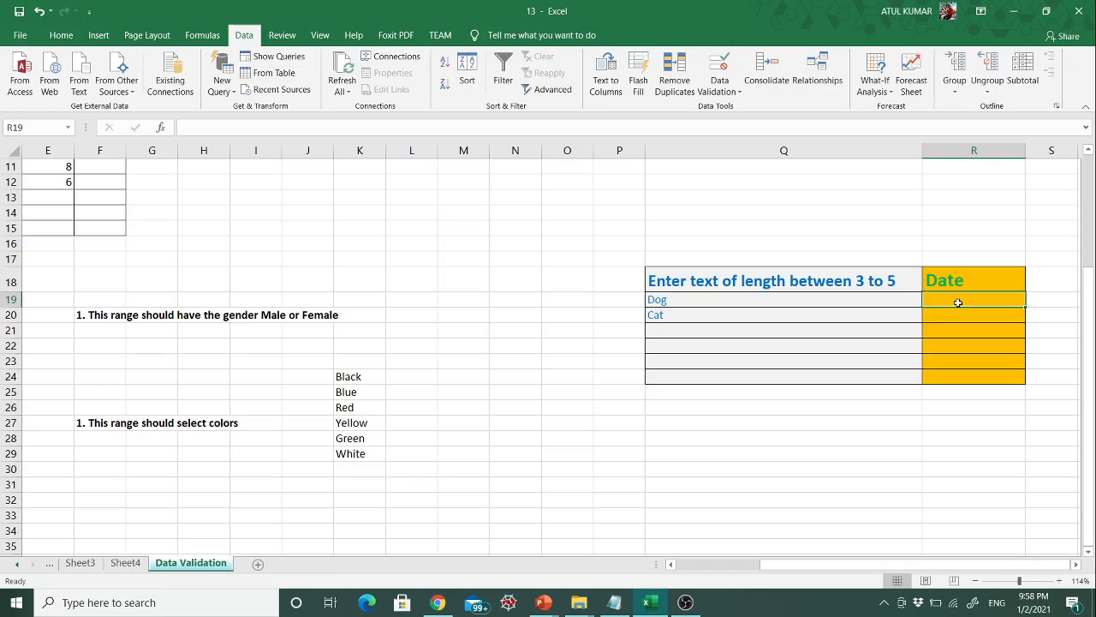
type("4/3/")
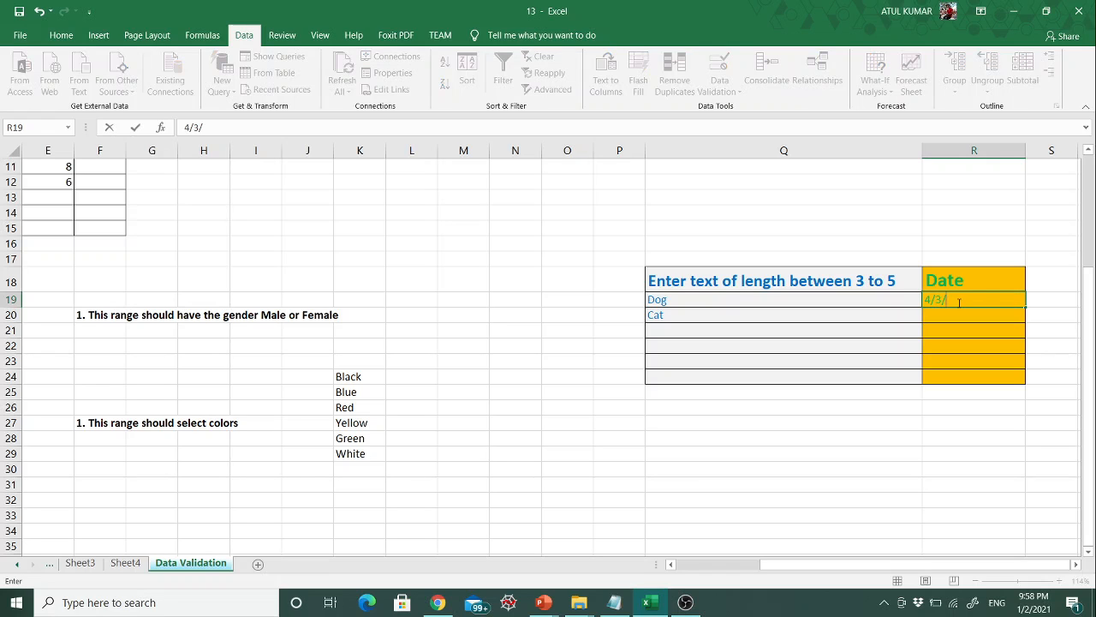
type("2020")
key("Return")
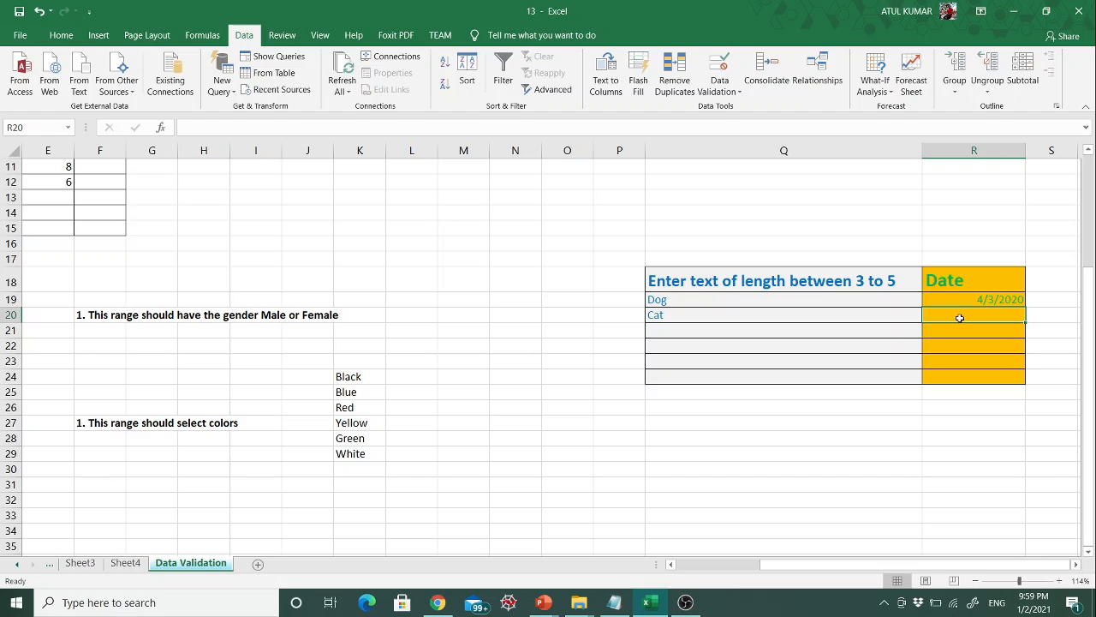
Enter the date 1/1/2020 in cell R20
type("1/1/2")
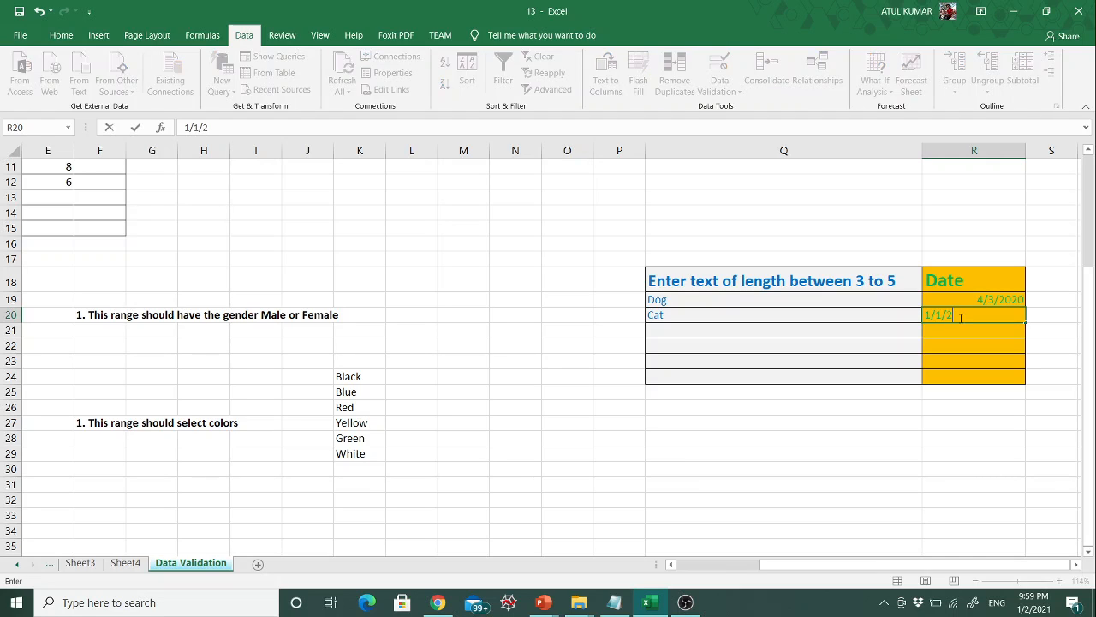
type("-")
type("02")
key("BackSpace")
key("BackSpace")
key("BackSpace")
type("020")
left_click(961, 334)
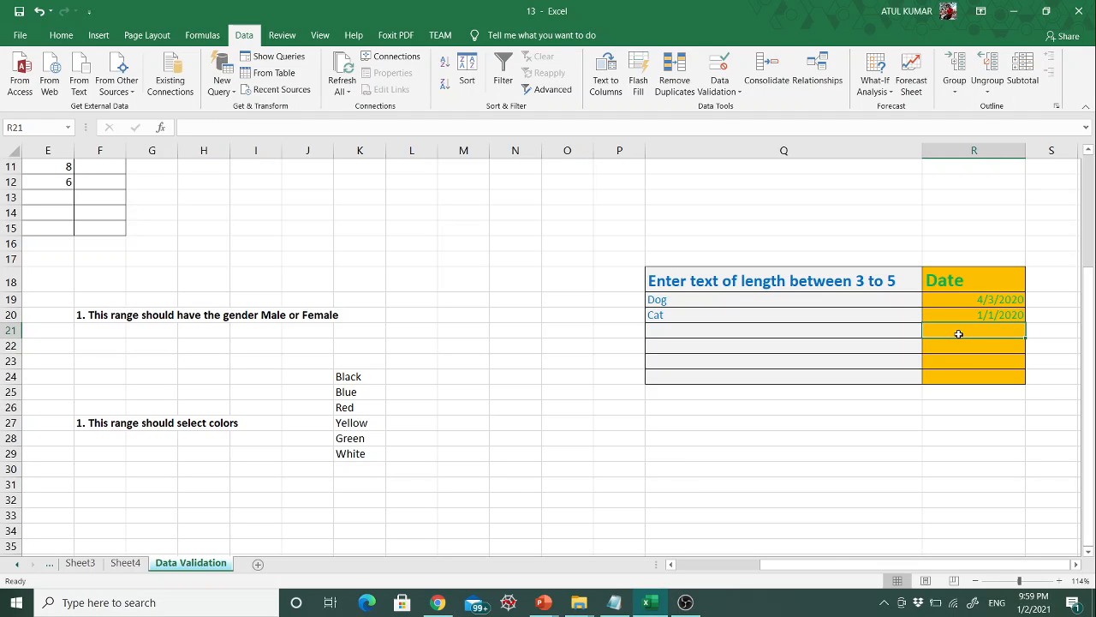
Test the date rule by trying to enter the out-of-range date 2/3/2022 in cell R21, and choose to retry the entry
type("2")
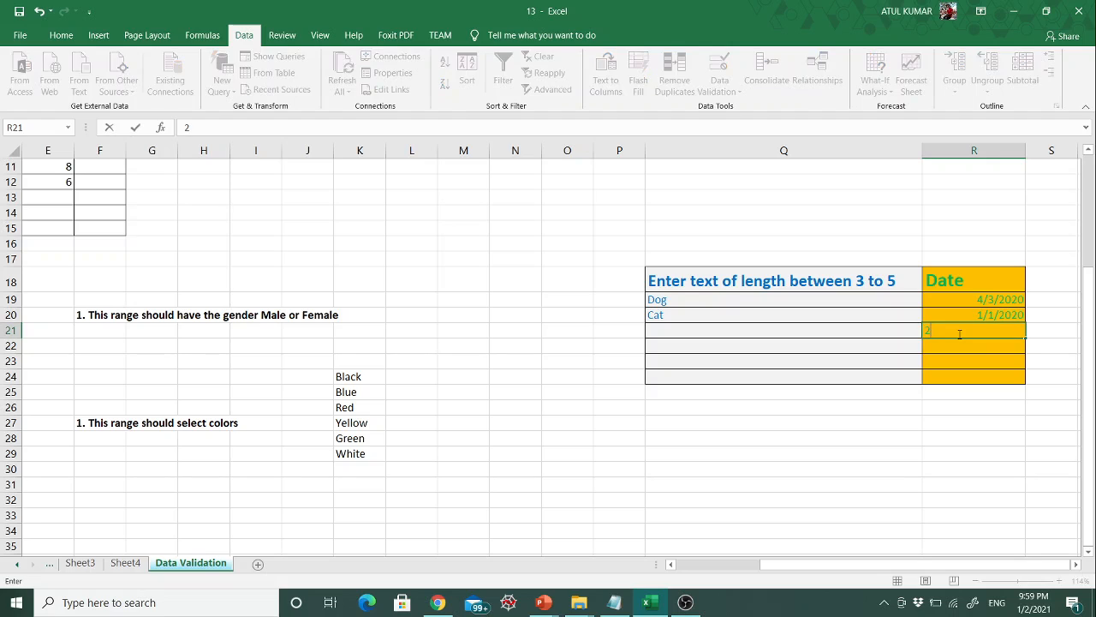
type("/")
key("BackSpace")
type("\\")
key("BackSpace")
type("/3/2022")
key("Return")
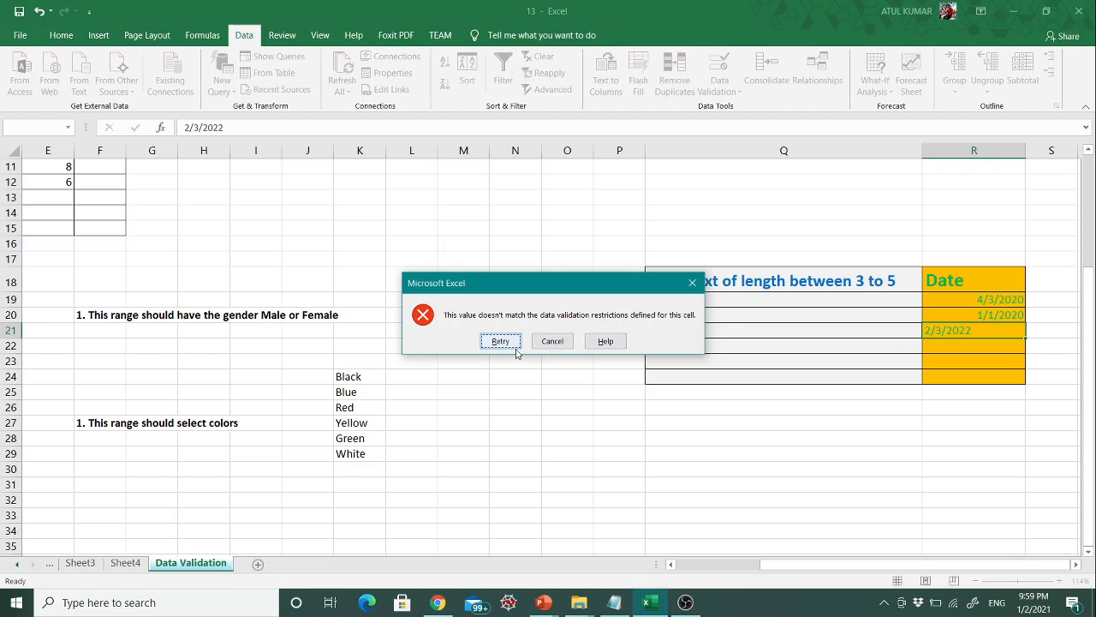
key("Return")
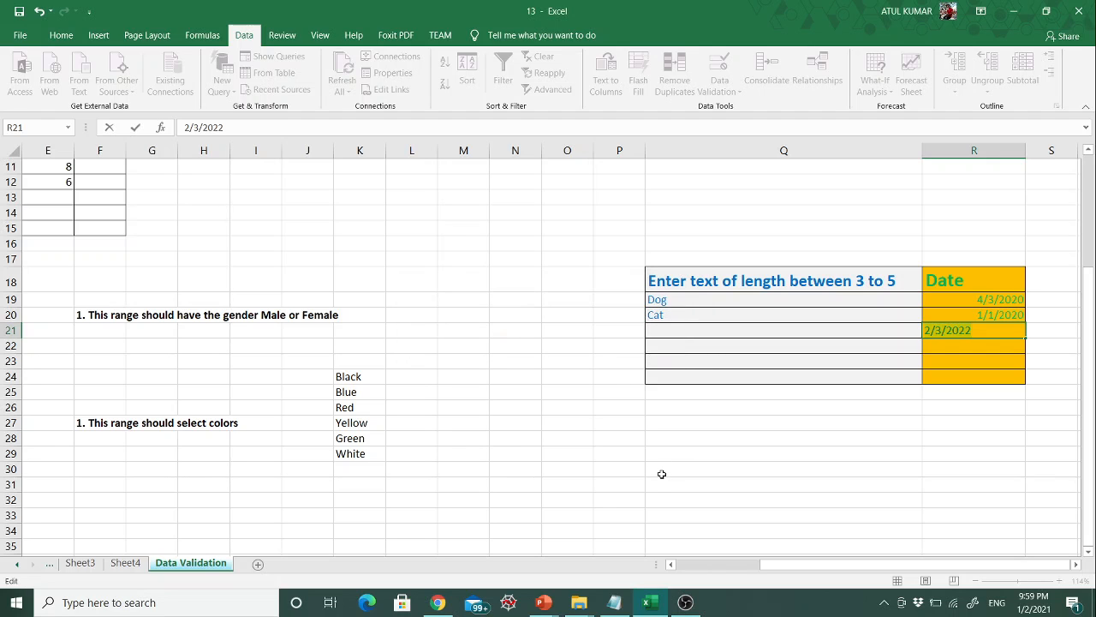